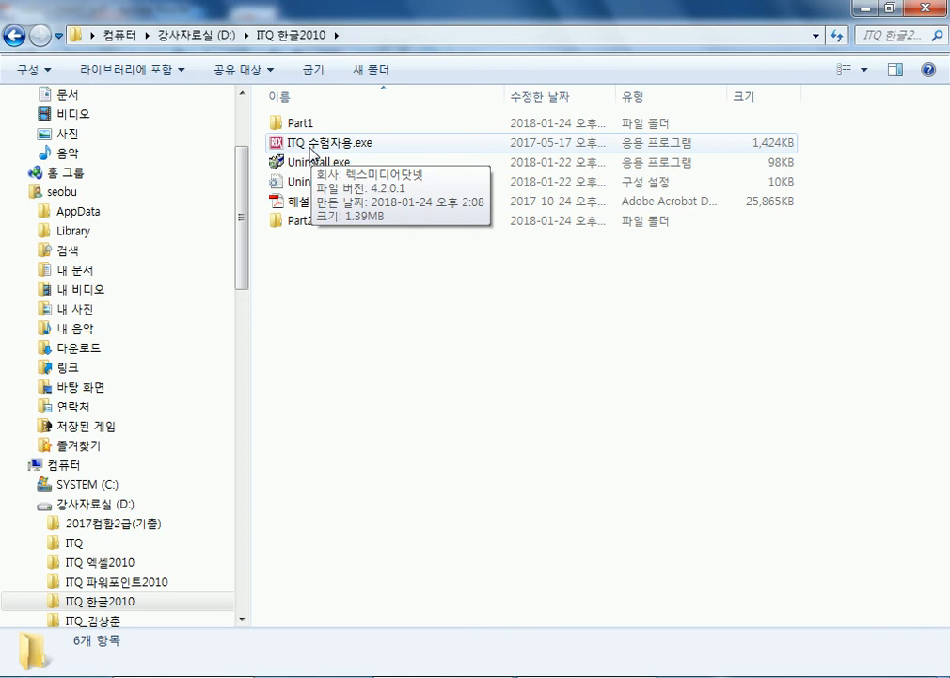
- Launch ITQ 수험자용, minimize the folder and PDF reader windows, and cancel the registration dialog
double_click(312, 148)
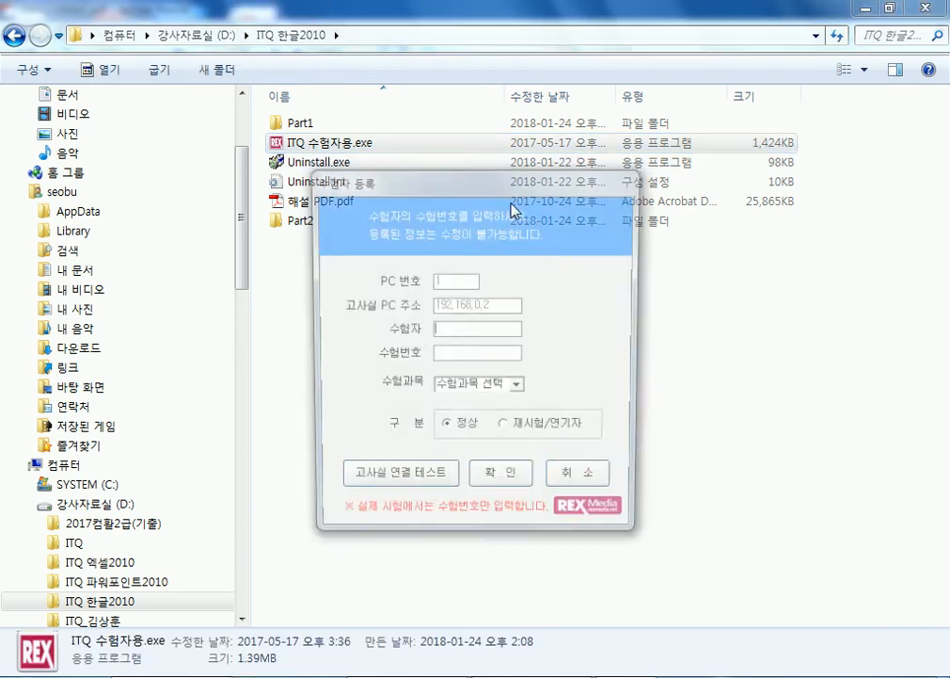
drag(471, 193, 435, 72)
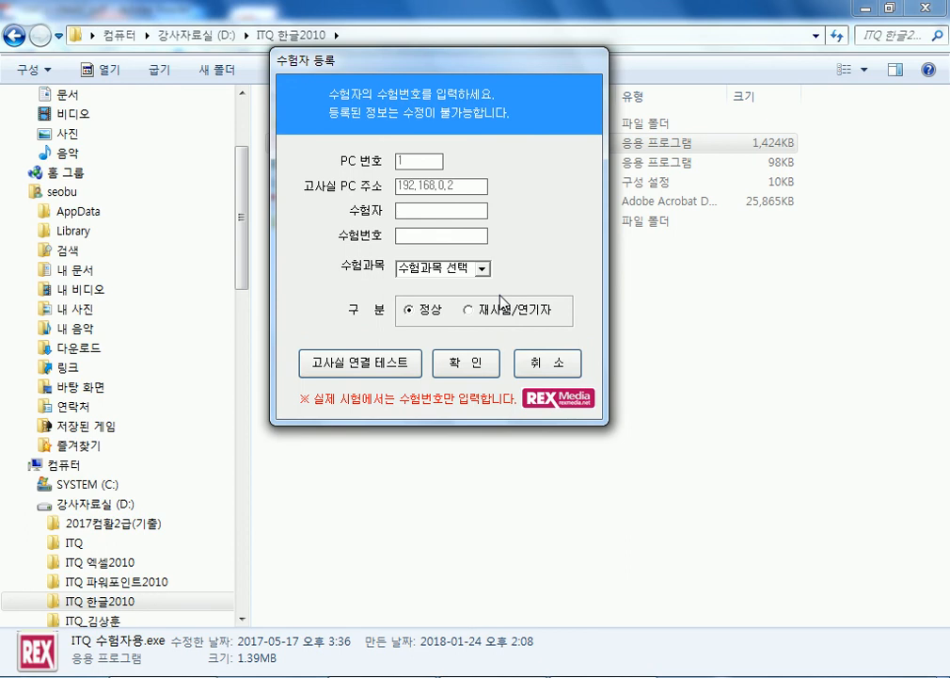
click(866, 7)
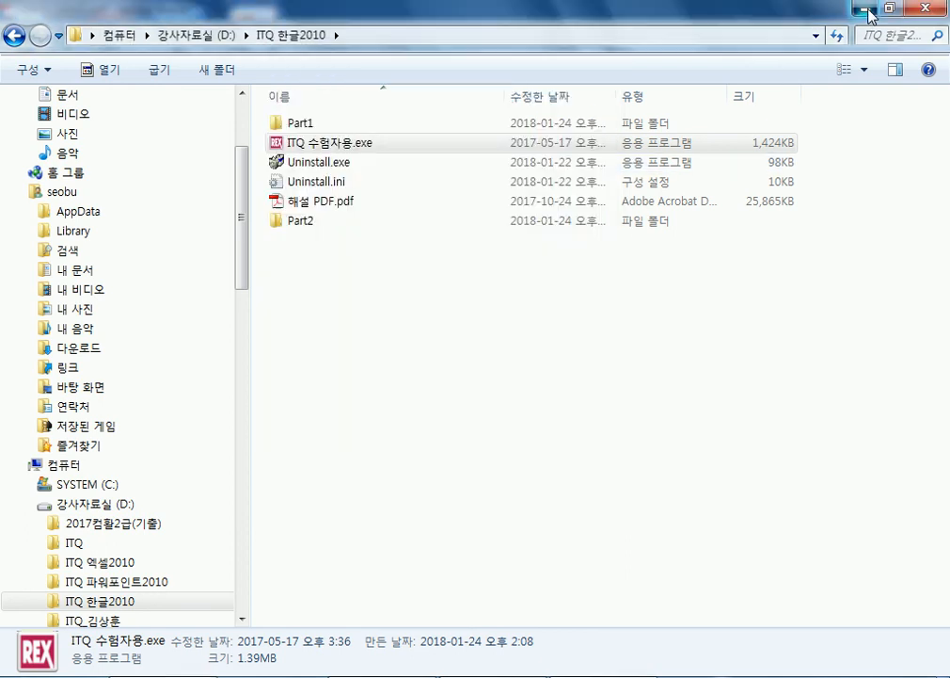
click(866, 10)
drag(551, 69, 649, 67)
click(662, 366)
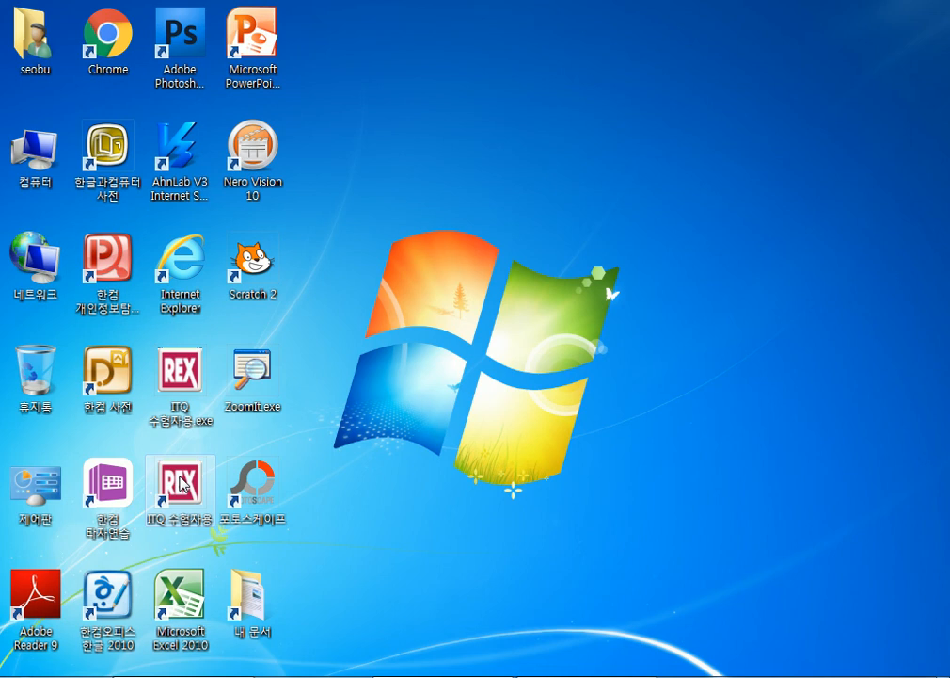
- Relaunch ITQ 수험자용, enter the examinee's name and exam number, choose subject 아래한글, and submit
double_click(177, 478)
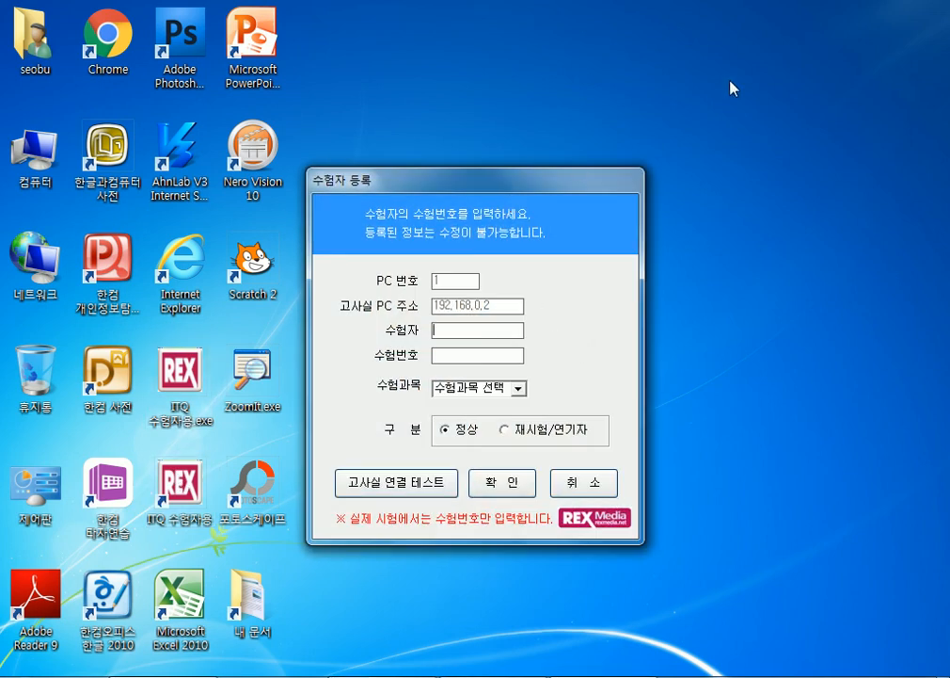
drag(580, 181, 707, 74)
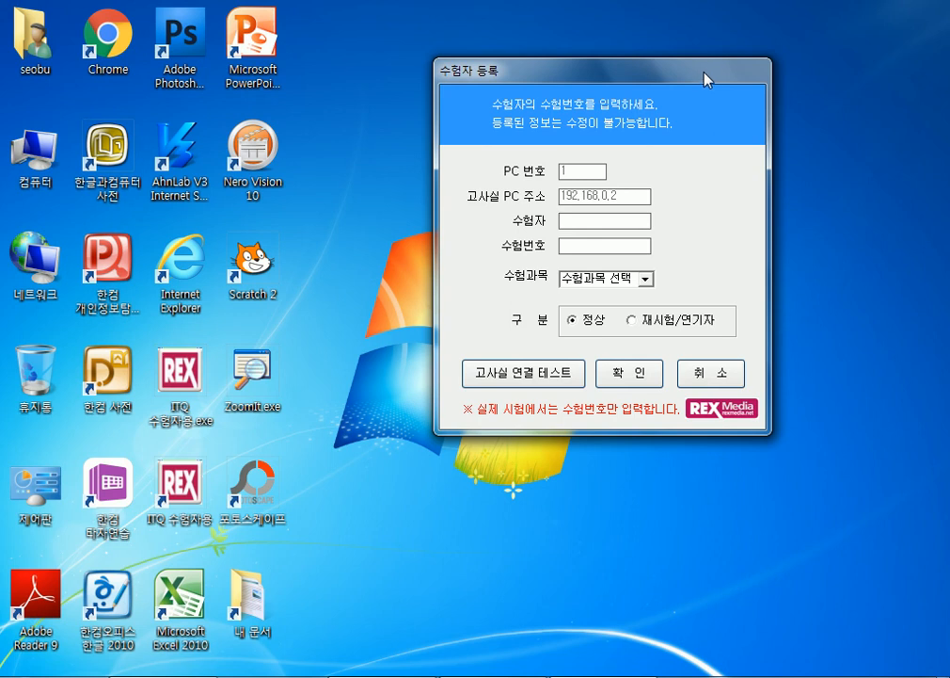
text(12345)
text(678)
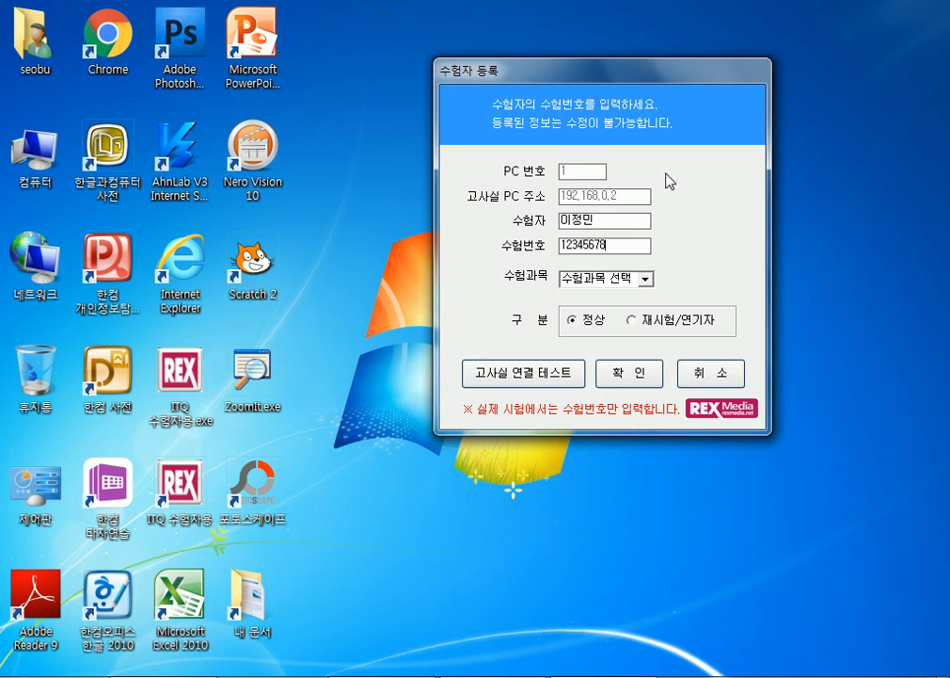
click(643, 280)
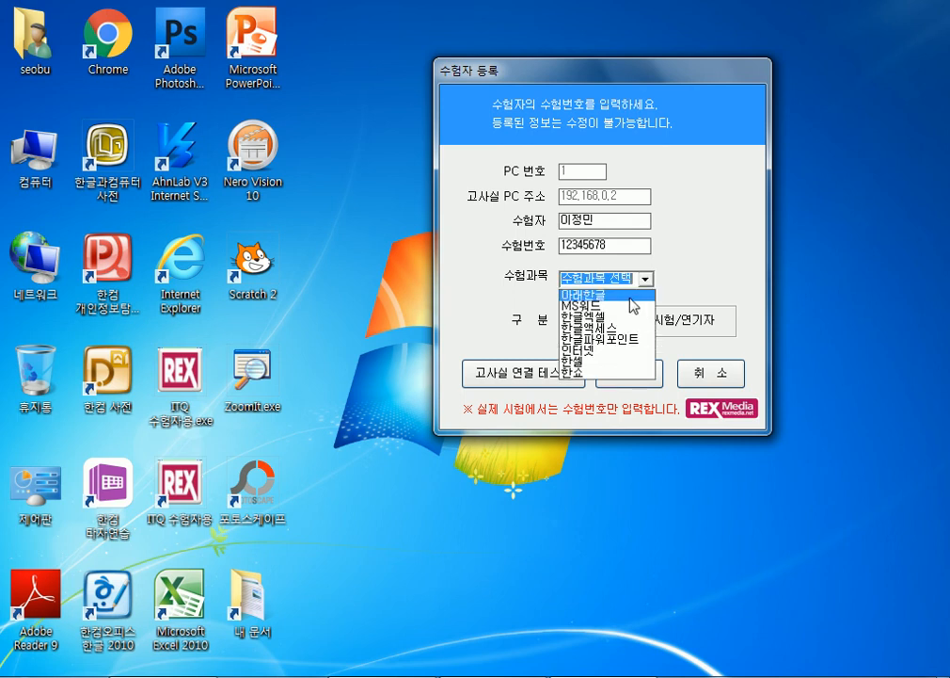
click(633, 294)
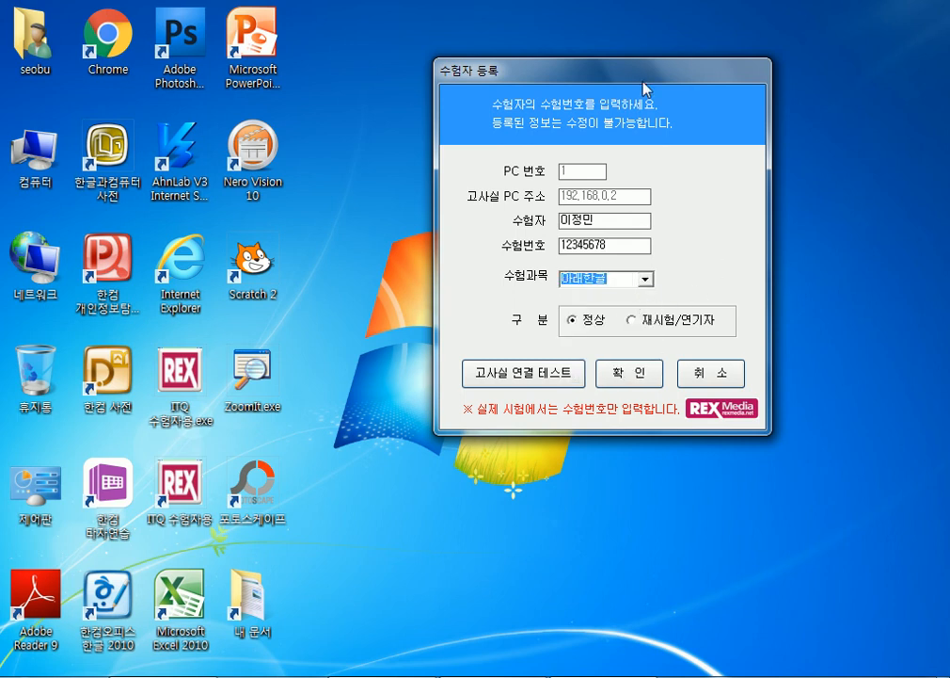
drag(642, 83, 650, 37)
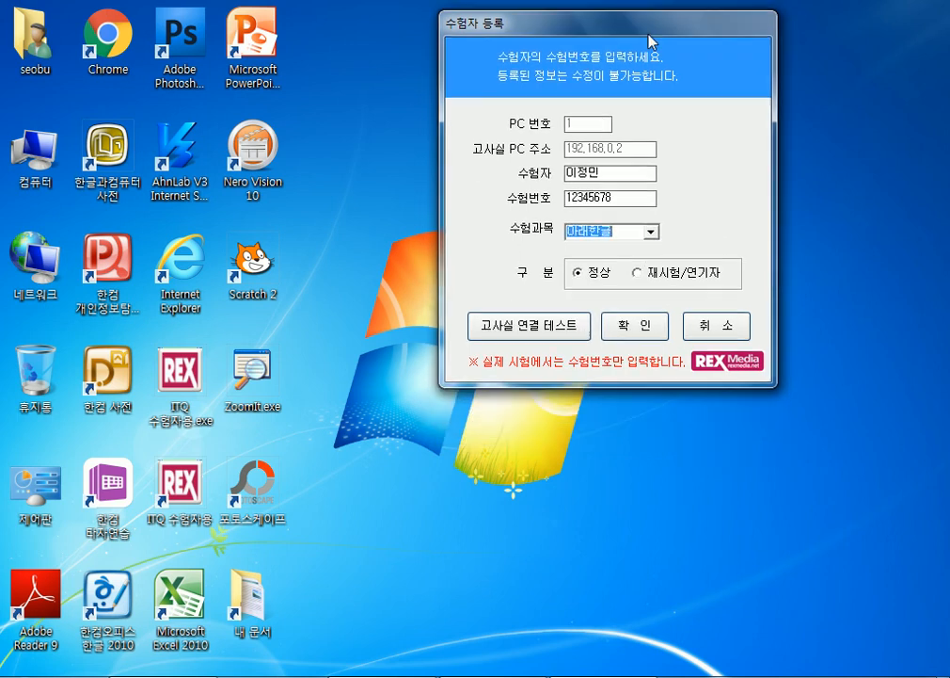
click(633, 326)
drag(473, 255, 593, 75)
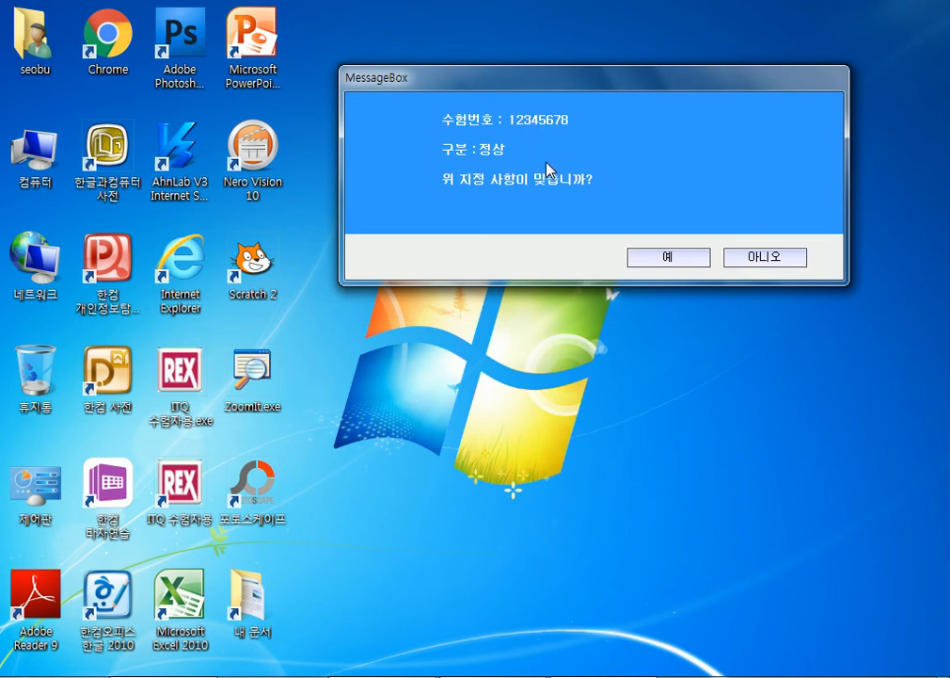
- Confirm the exam number and 정상 status, then accept the examinee information summary
click(649, 264)
drag(497, 206, 561, 52)
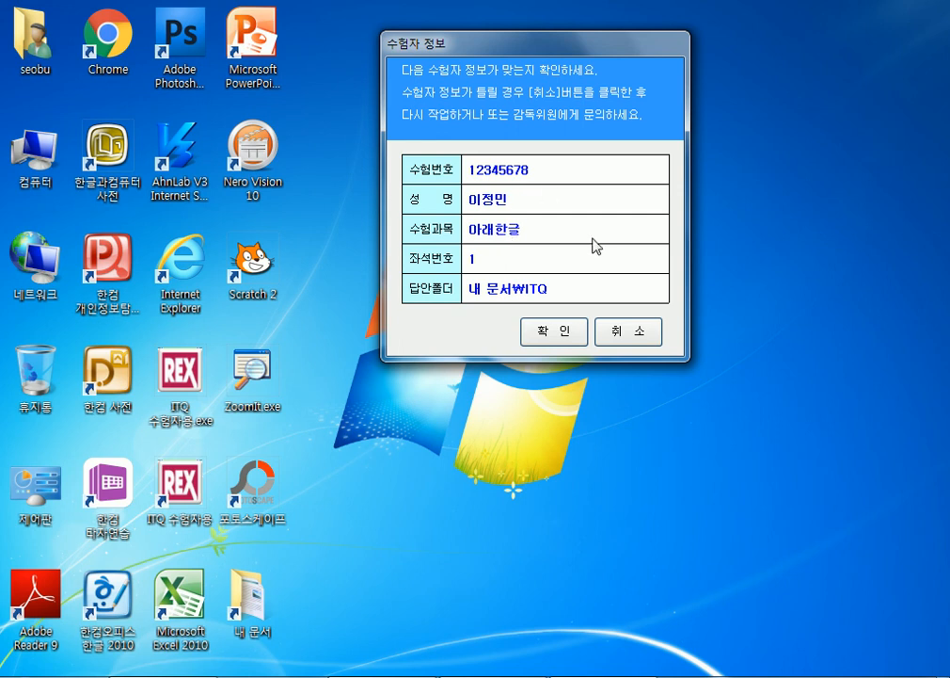
click(558, 334)
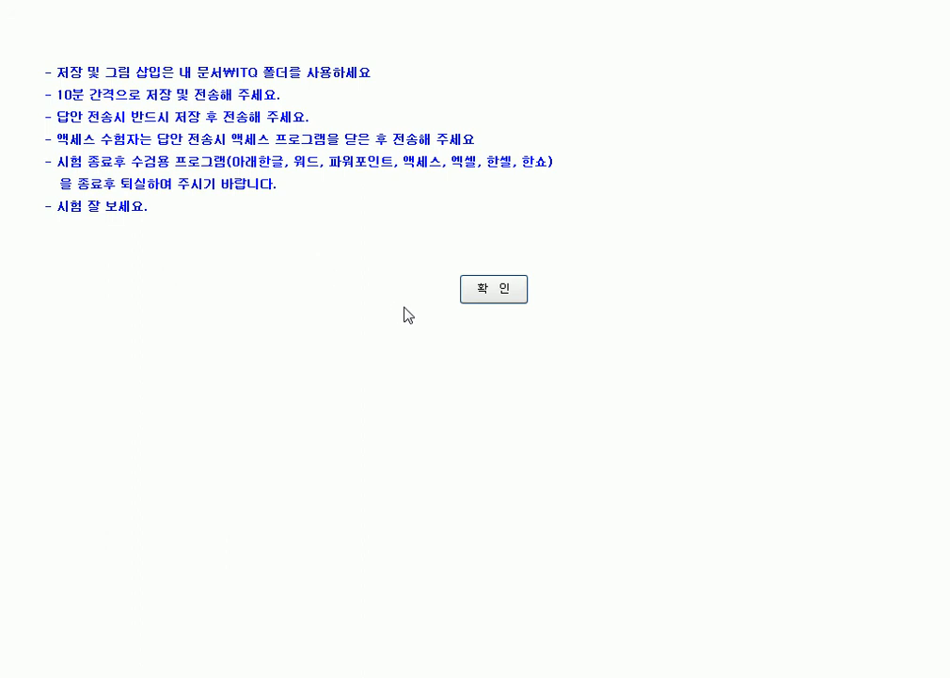
click(505, 295)
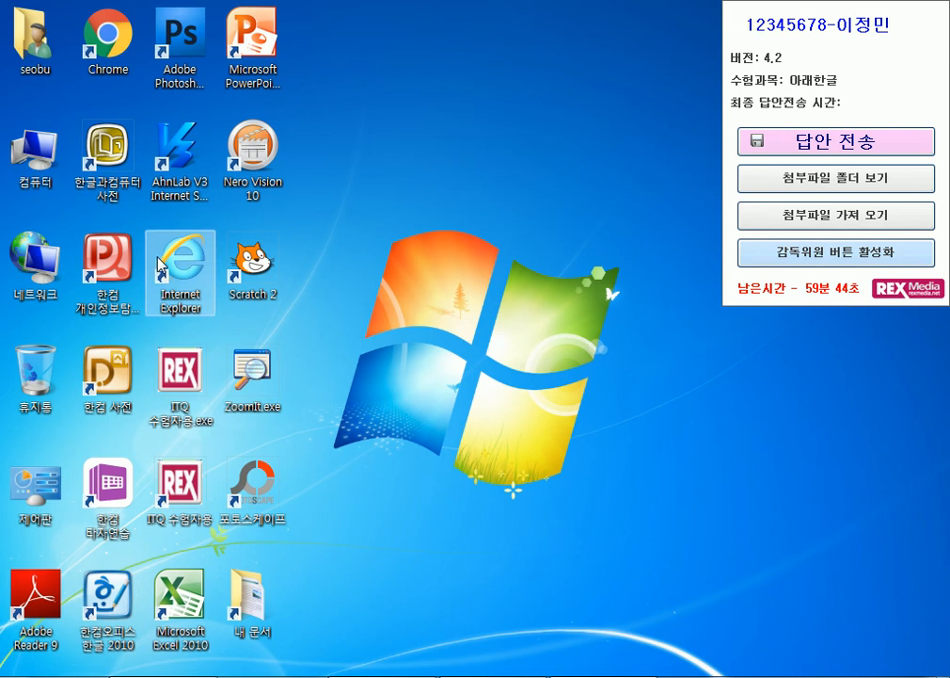
- Launch Hangul 2010 with a blank document and bring up its 저장하기 dialog
double_click(103, 588)
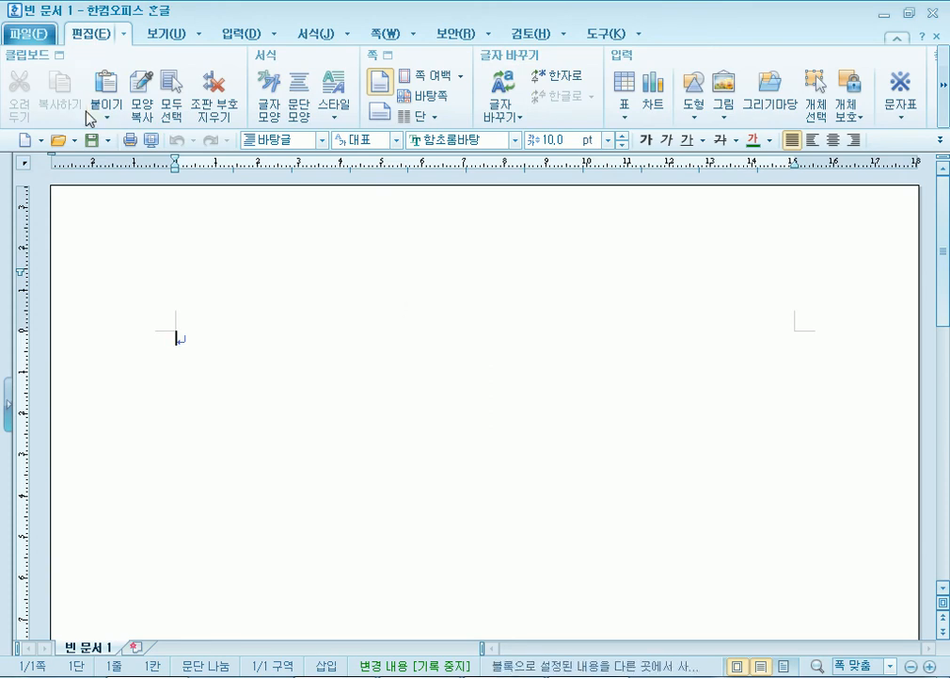
click(29, 38)
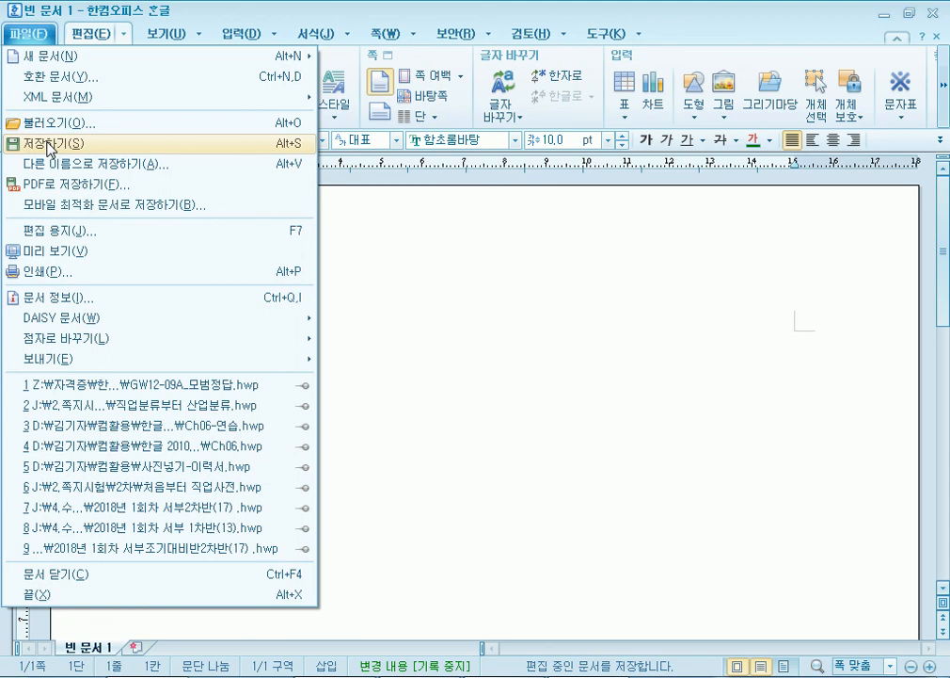
click(48, 147)
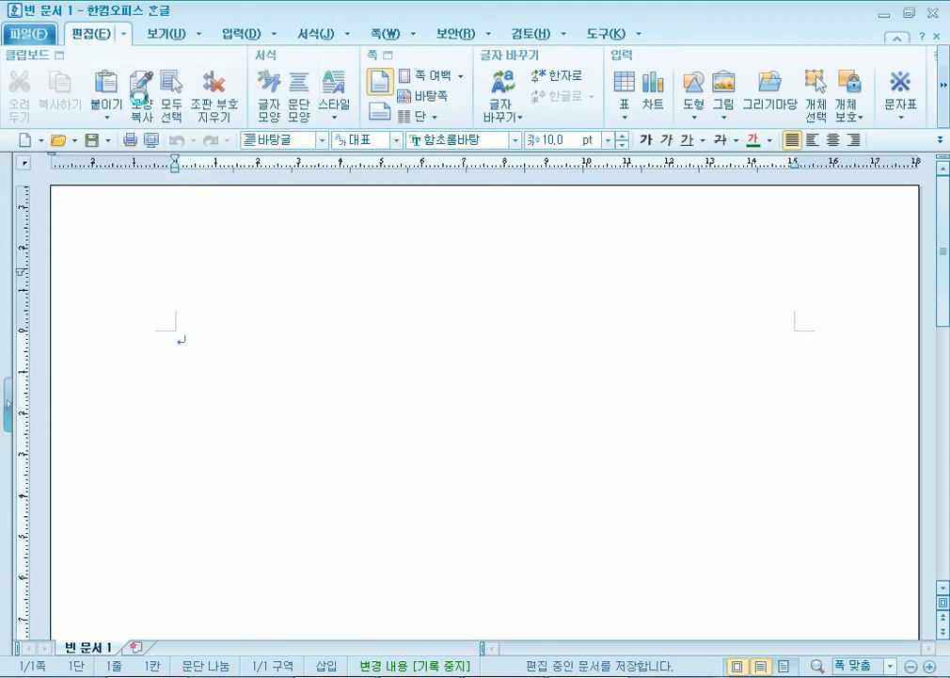
drag(330, 109, 338, 20)
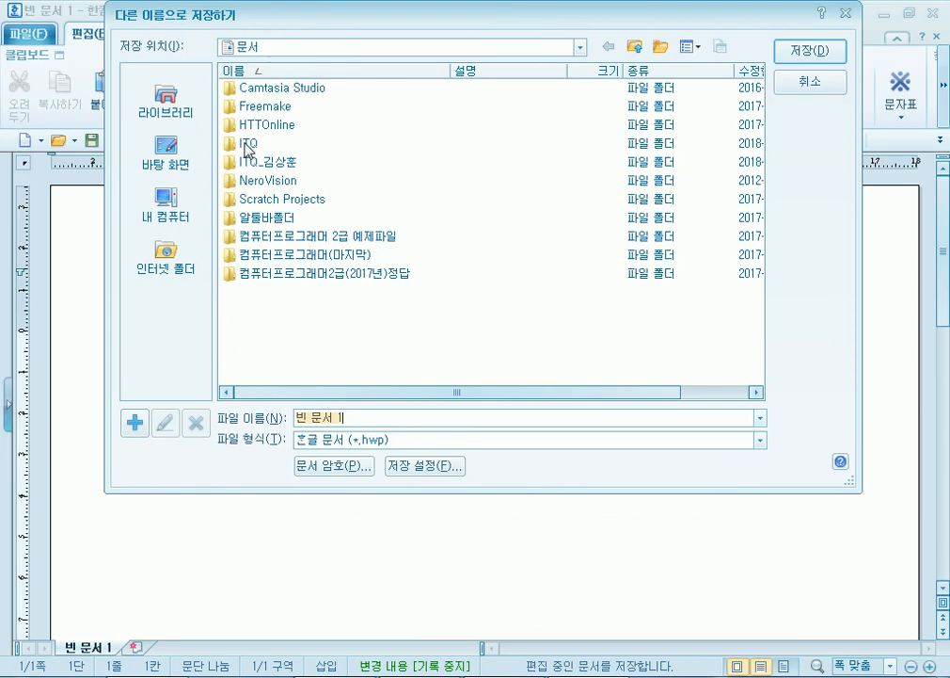
- Browse the ITQ folder on drive D, then switch the save location to Libraries > 문서 > ITQ
click(168, 202)
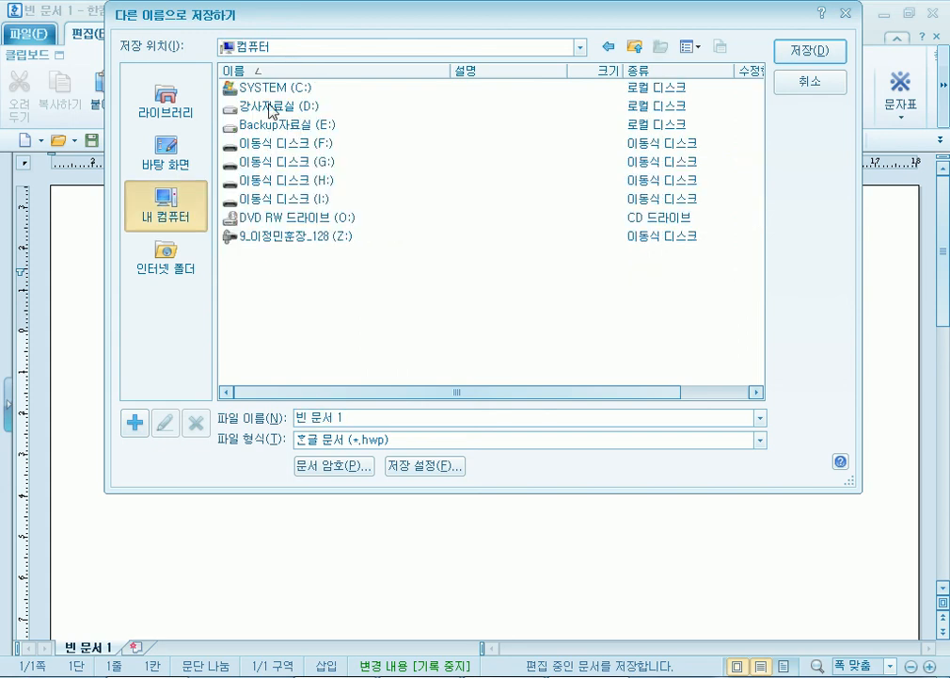
click(271, 109)
double_click(271, 108)
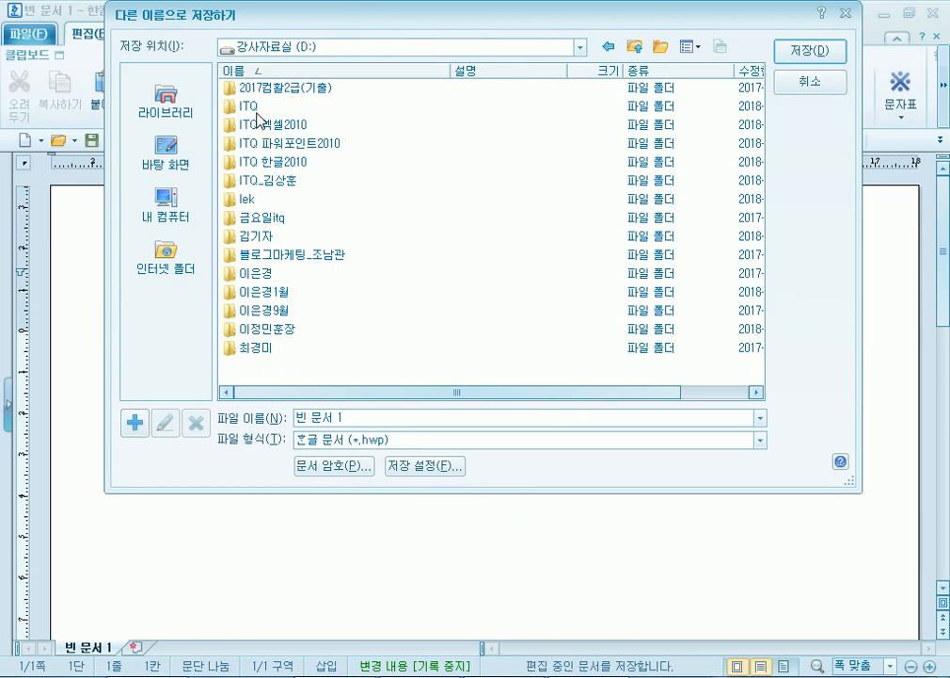
double_click(252, 105)
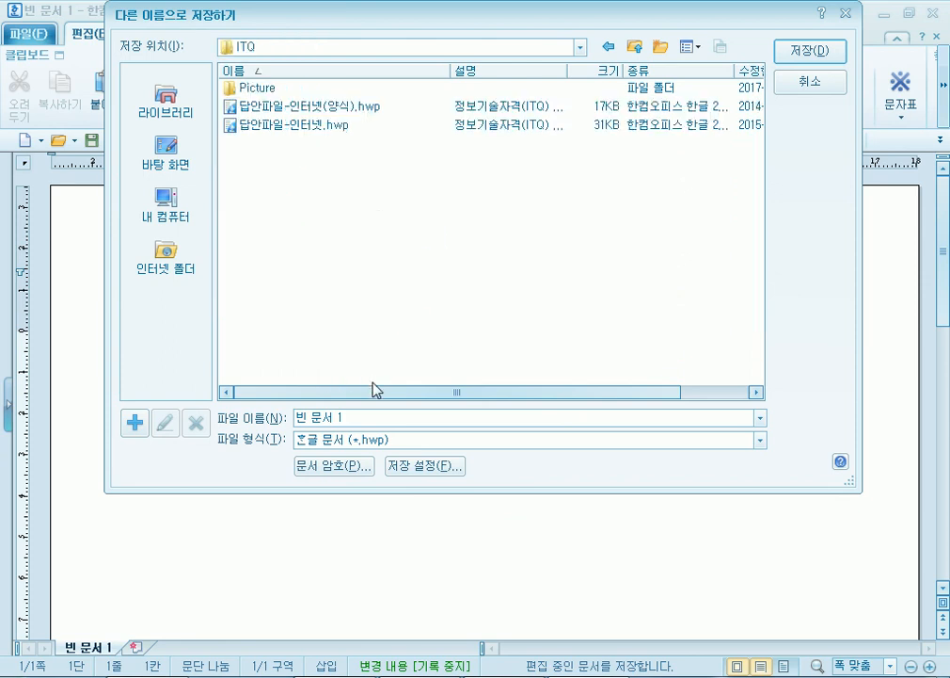
click(165, 102)
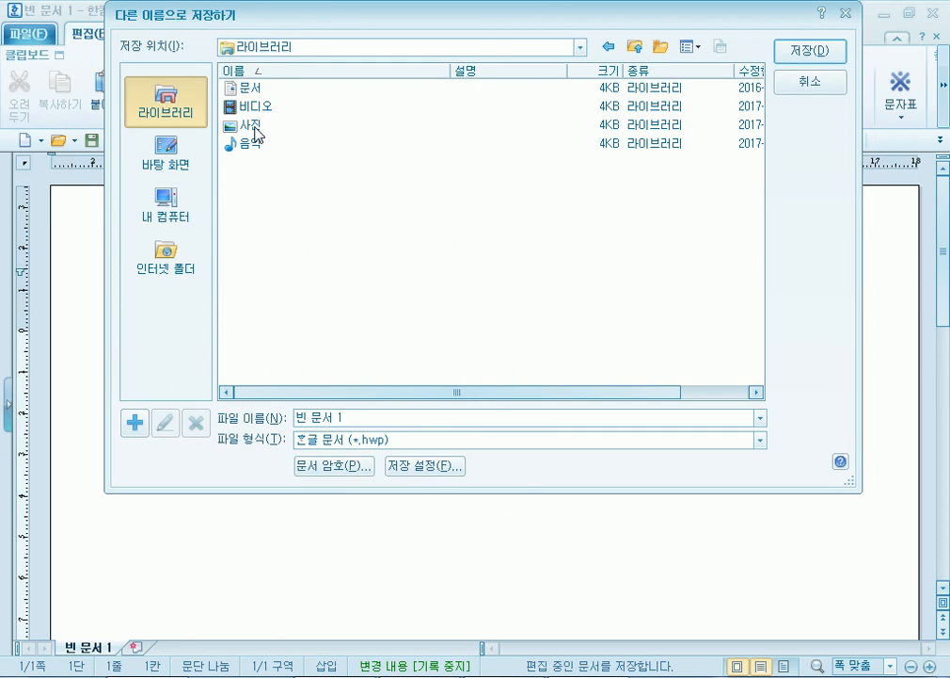
double_click(249, 87)
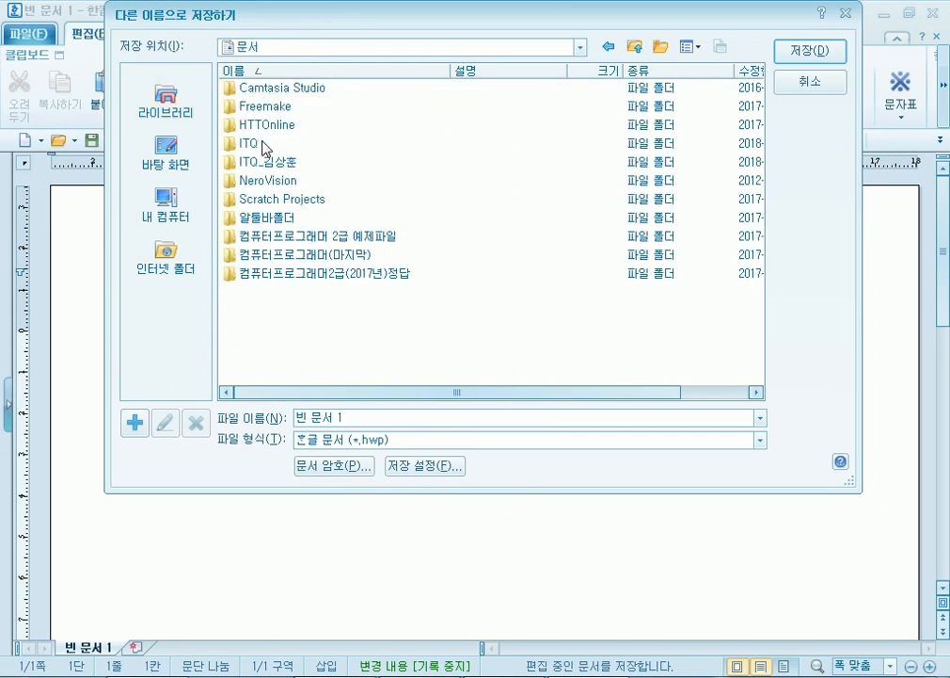
double_click(259, 142)
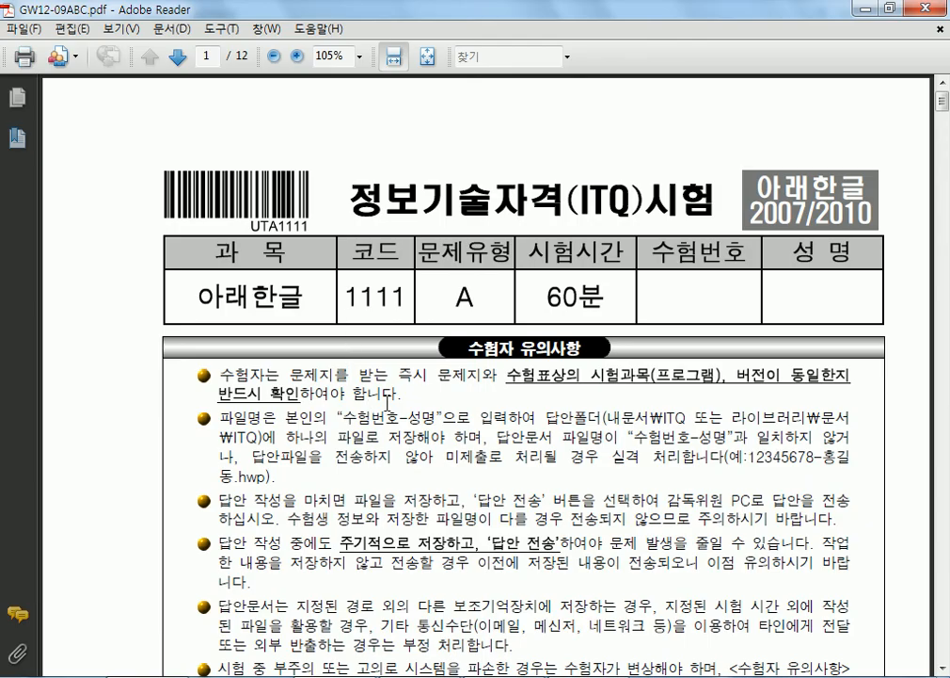
scroll(386, 402, down, 3)
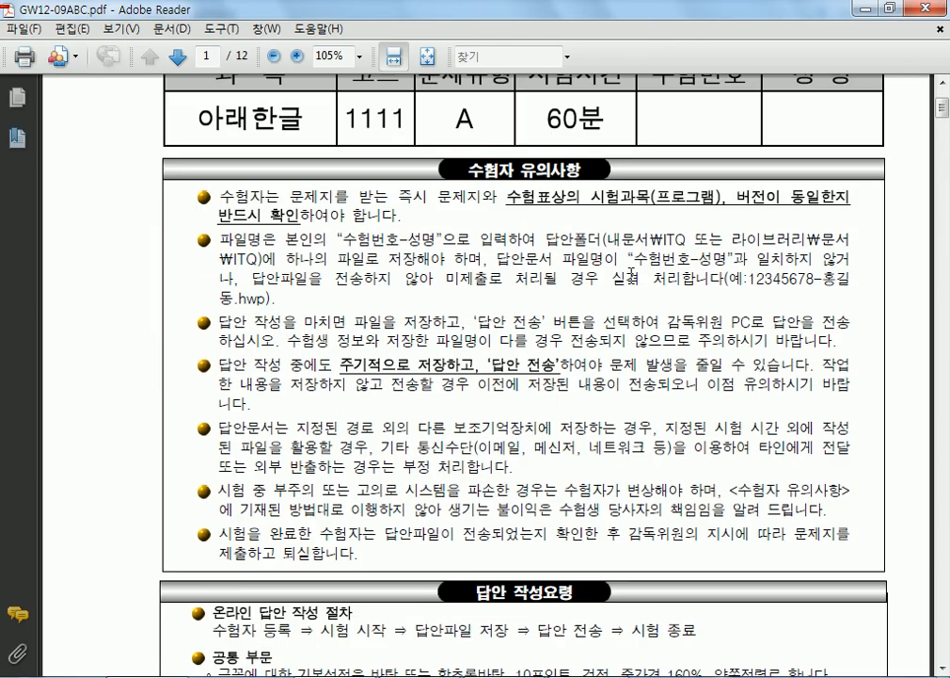
- Highlight the answer folder path in the exam PDF and point the save dialog at 문서 > ITQ
scroll(534, 390, down, 3)
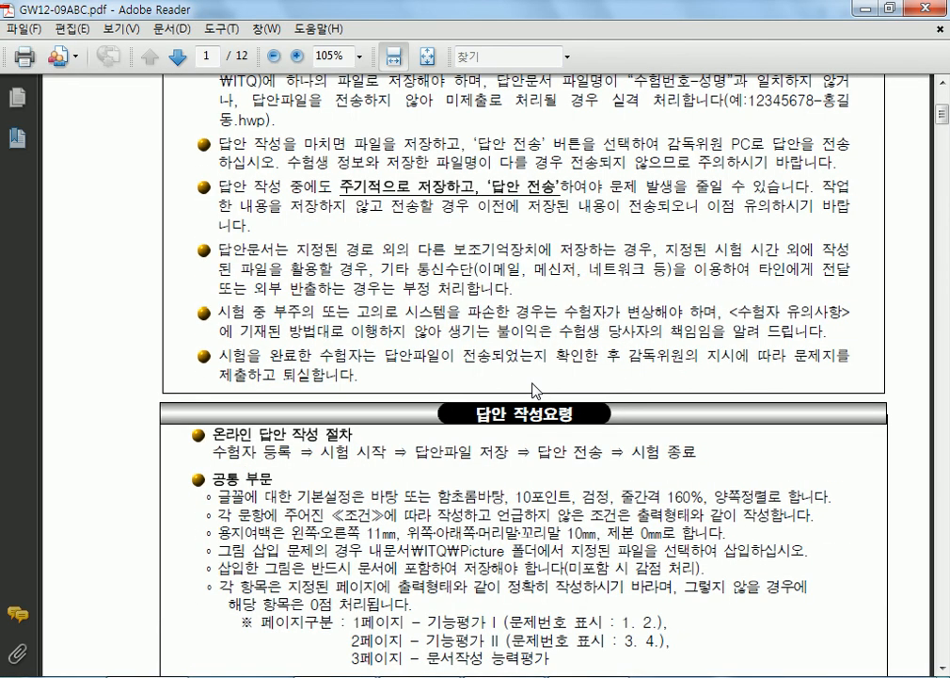
scroll(535, 390, up, 2)
drag(604, 150, 687, 152)
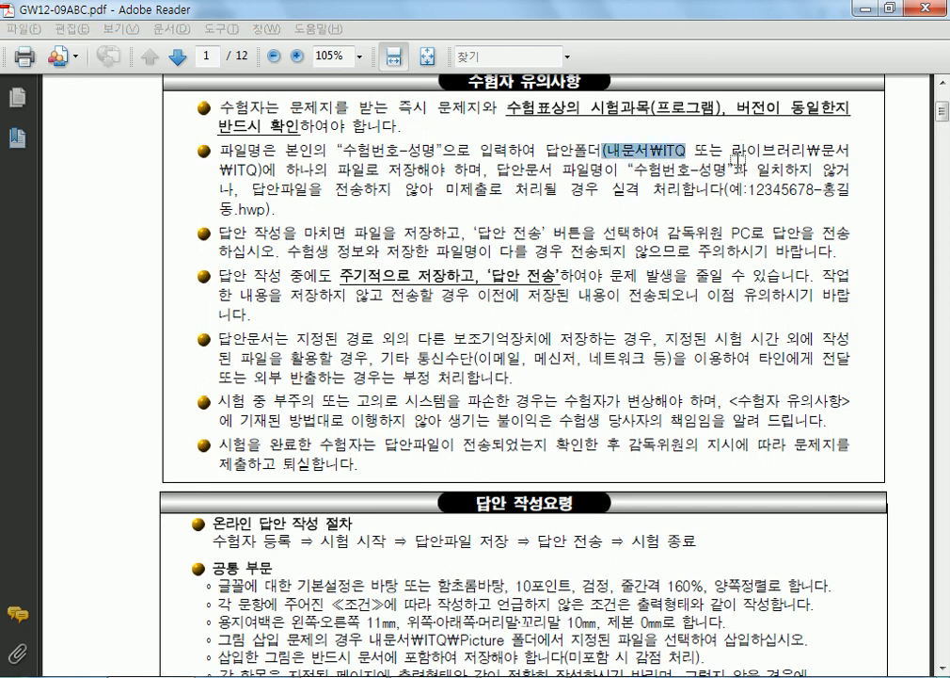
key(alt+Tab)
click(177, 98)
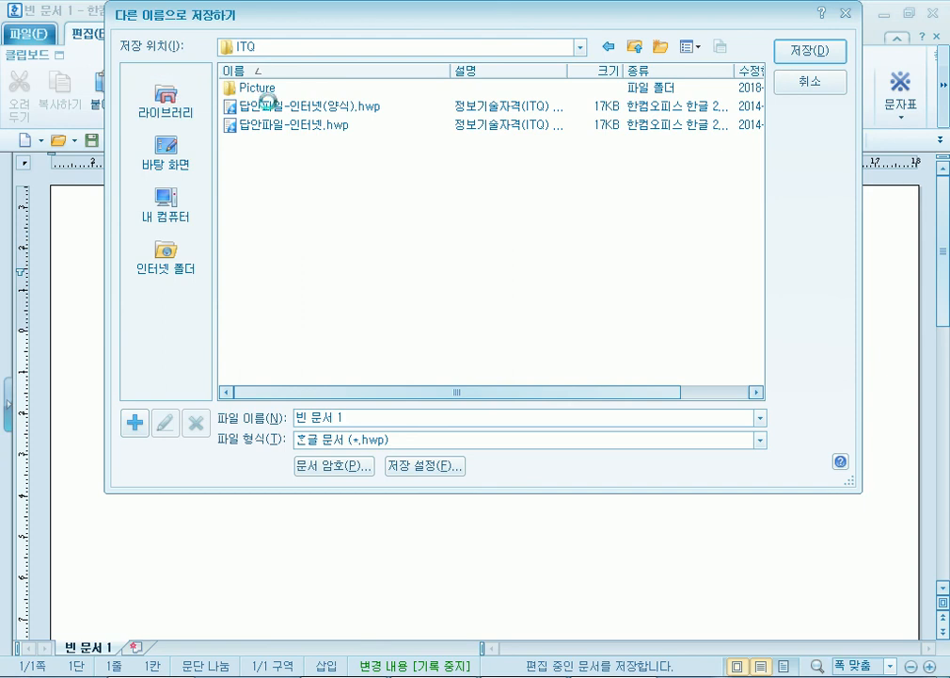
double_click(245, 89)
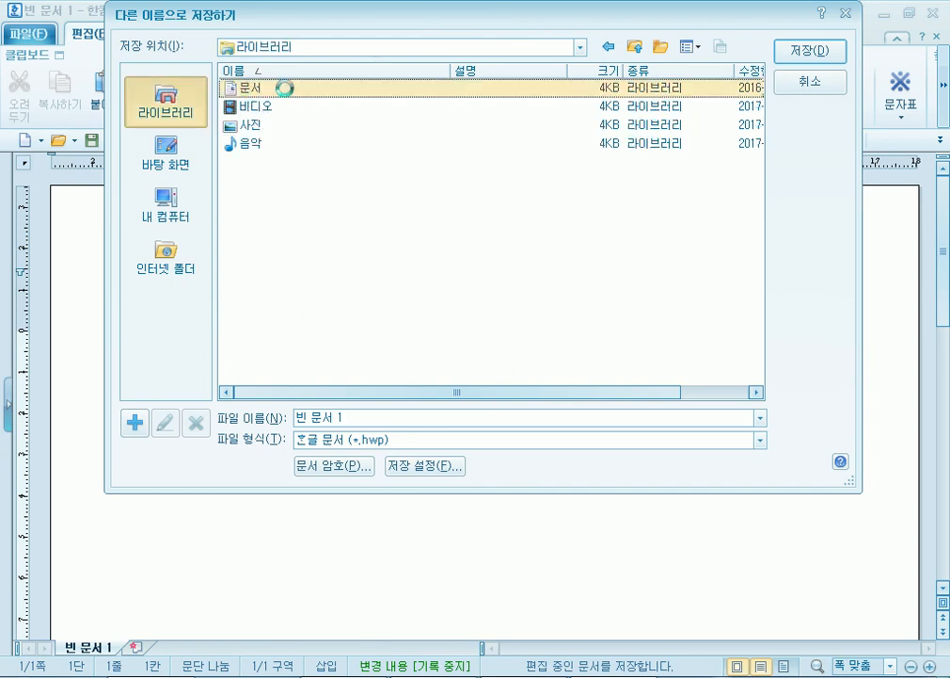
double_click(251, 146)
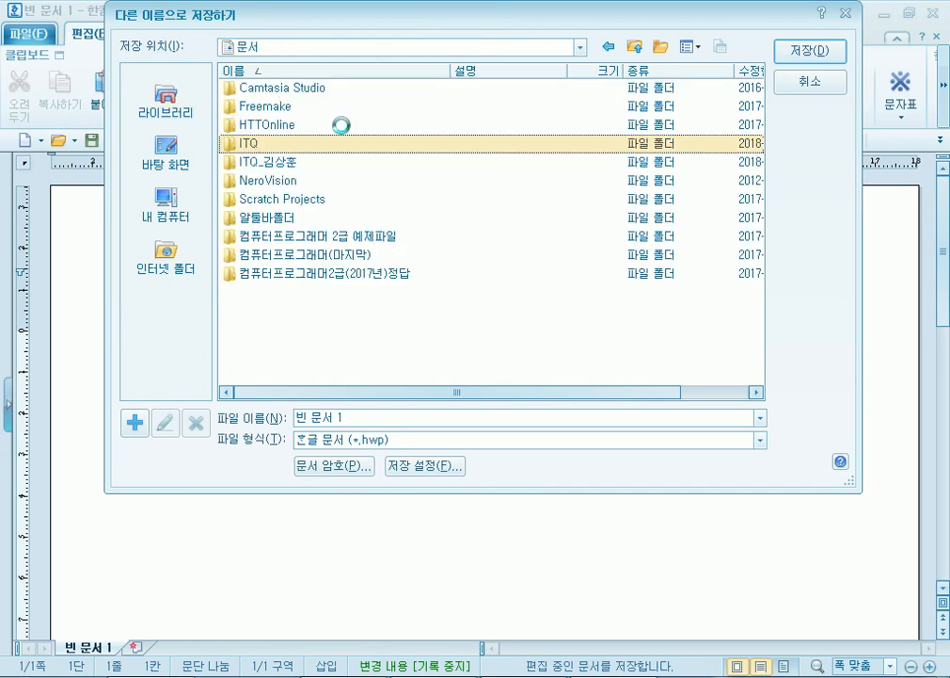
- Highlight the 수험번호-성명 file-naming rule in the PDF and return to Hangul's save dialog
key(alt+Tab)
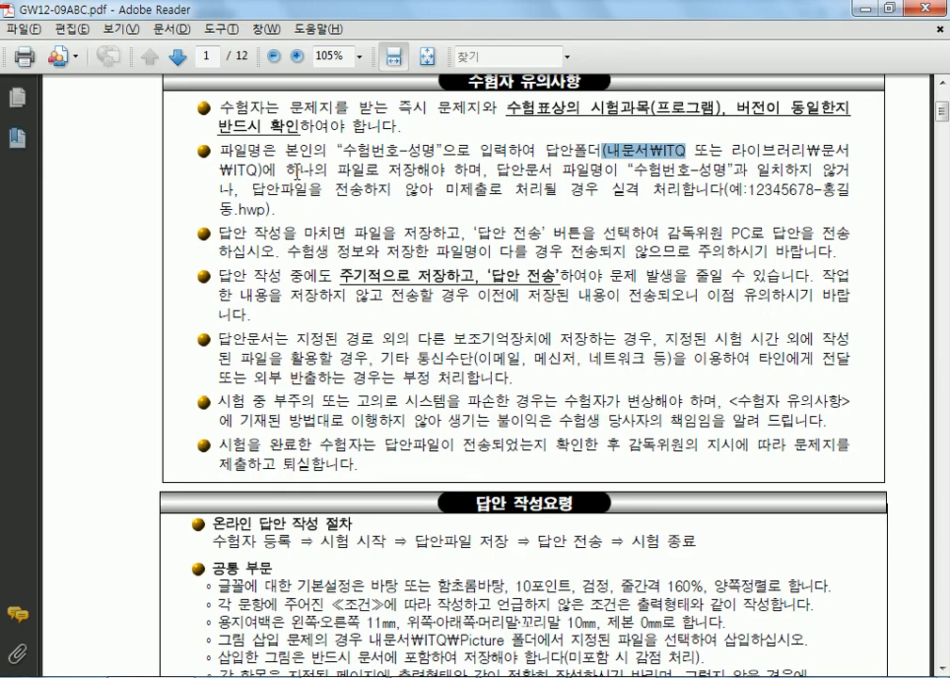
click(574, 142)
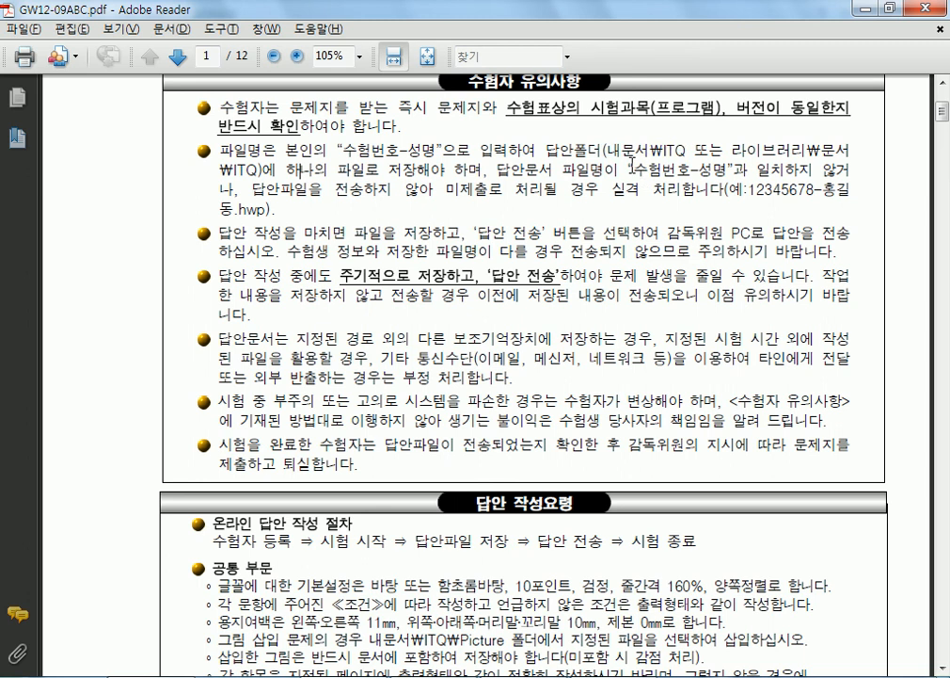
drag(633, 171, 688, 172)
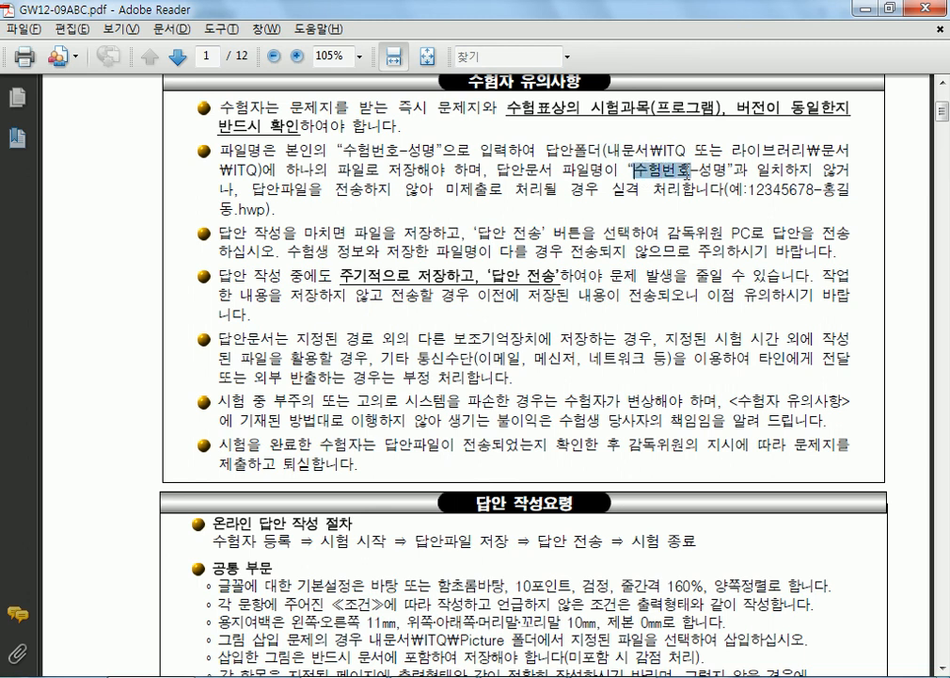
drag(687, 172, 724, 166)
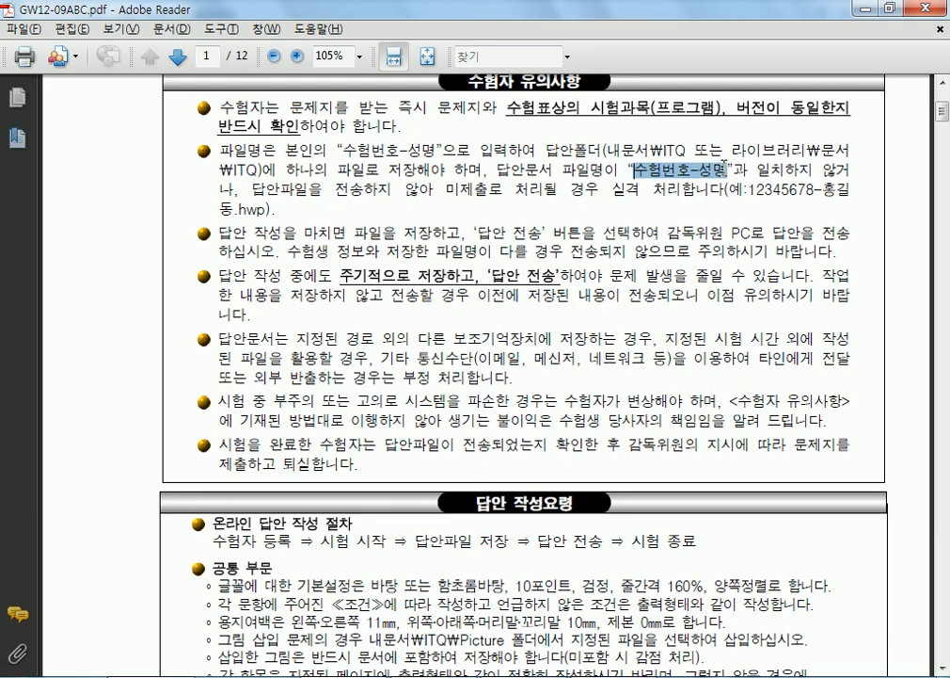
key(alt+Tab)
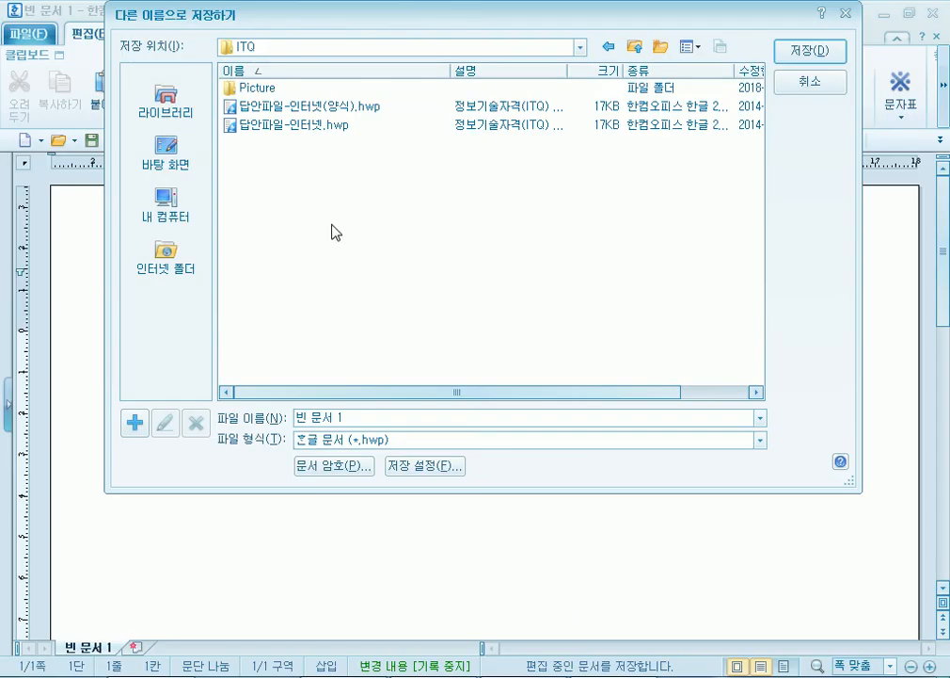
- Save the blank document in ITQ named as the exam number, a hyphen, and the examinee's name
drag(358, 418, 262, 420)
text(1234567)
text(8)
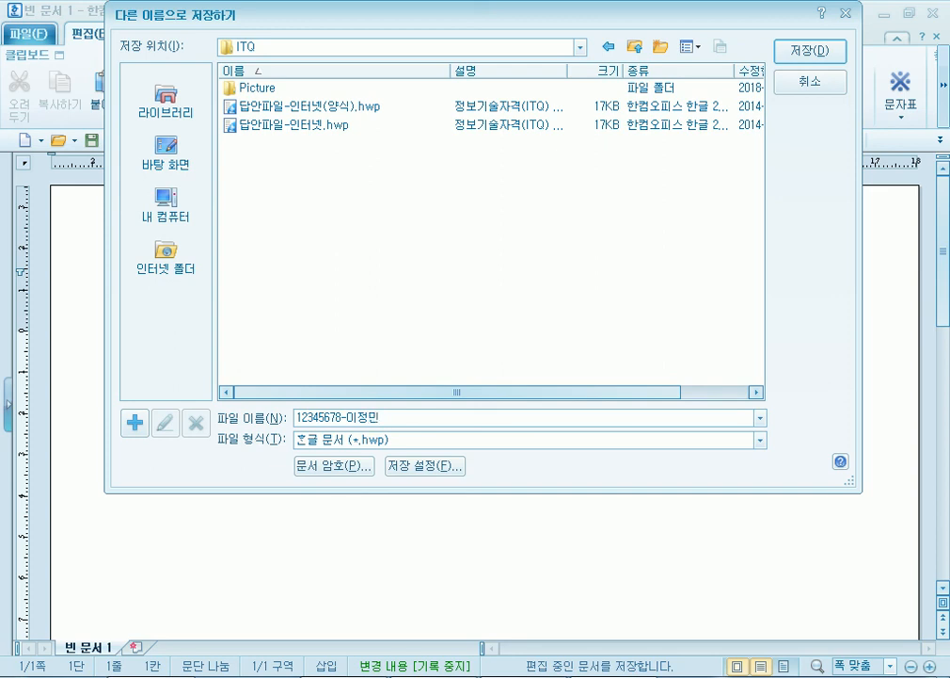
click(825, 58)
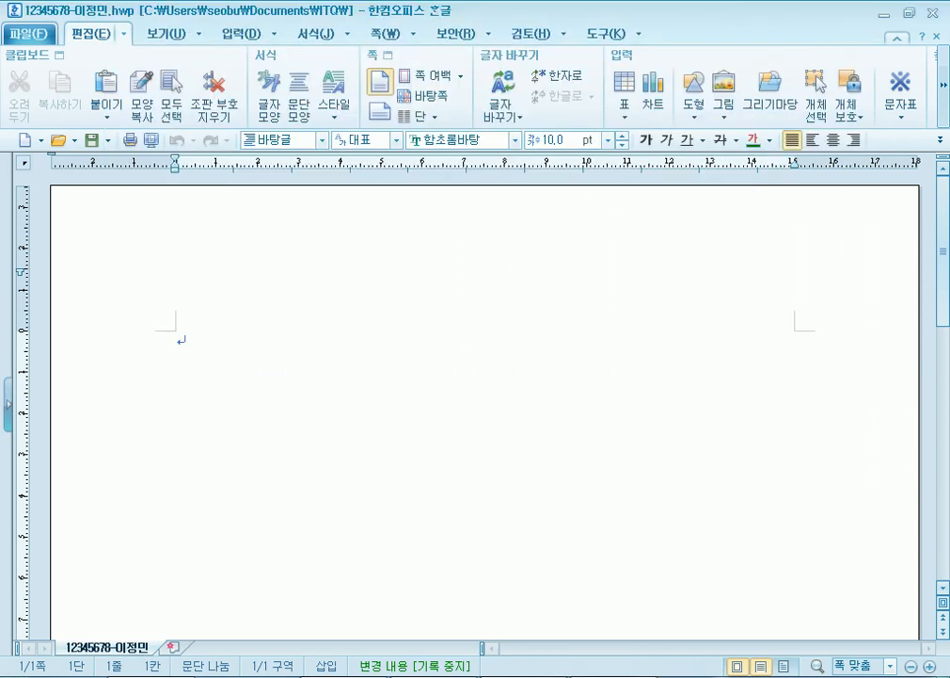
- Transmit the answer file to the exam PC via 답안 전송 and close the 성공 result
mouse_move(828, 33)
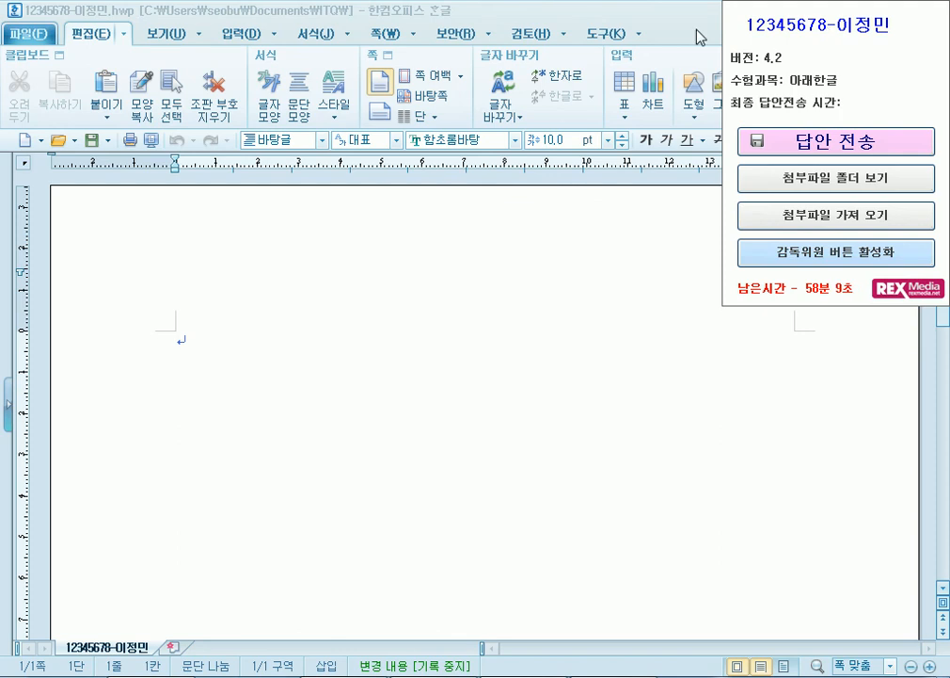
key(alt+Tab)
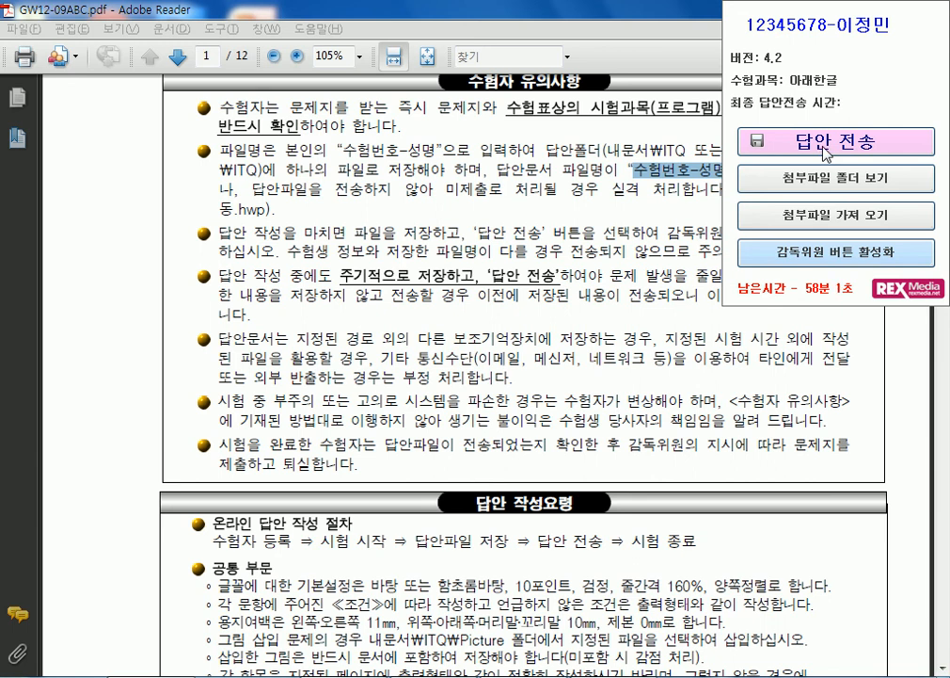
click(826, 154)
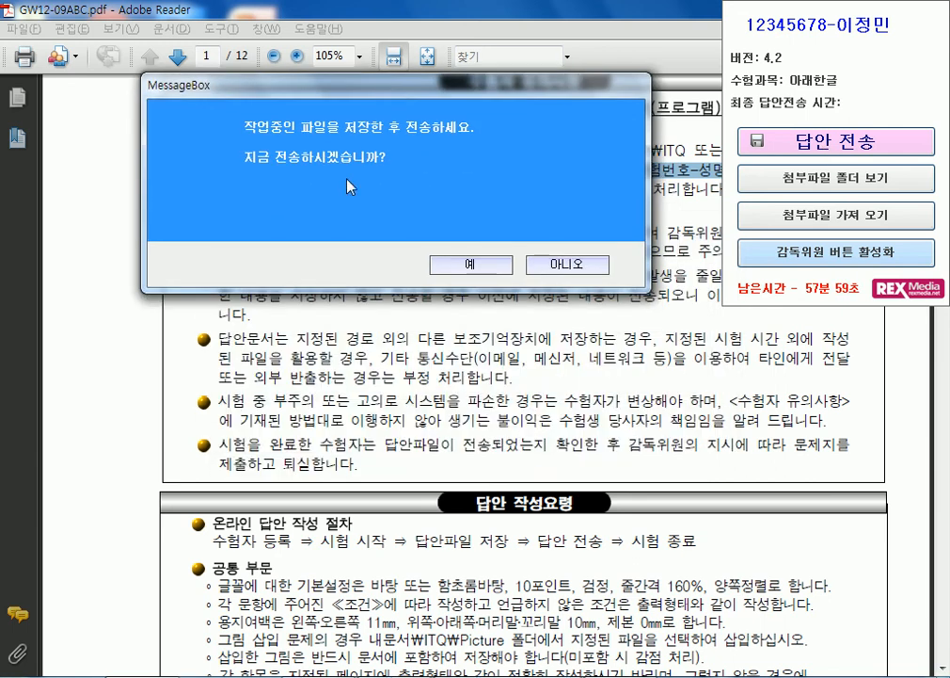
click(476, 266)
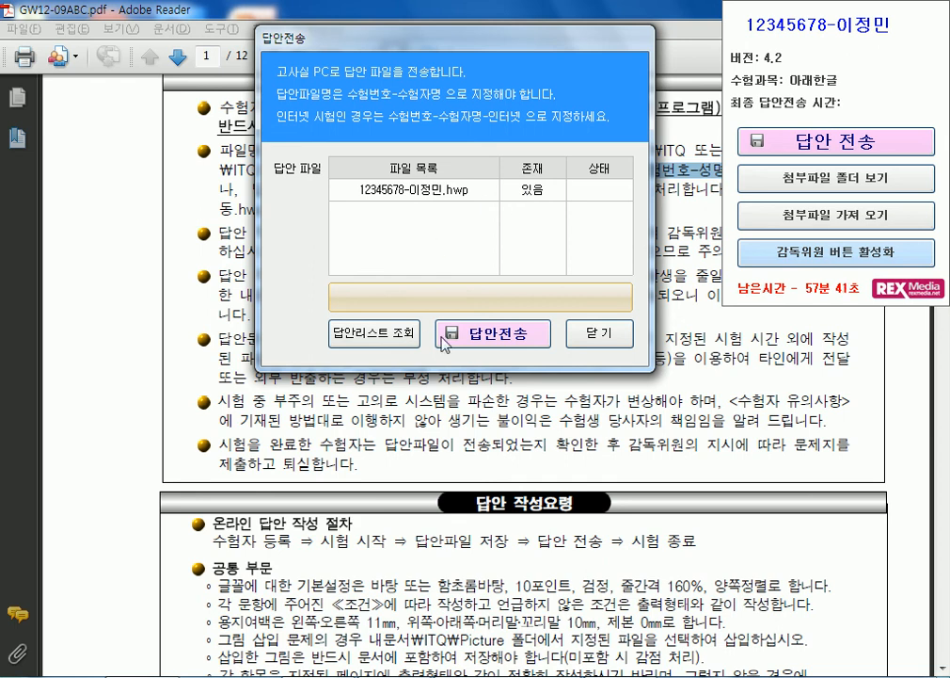
click(468, 337)
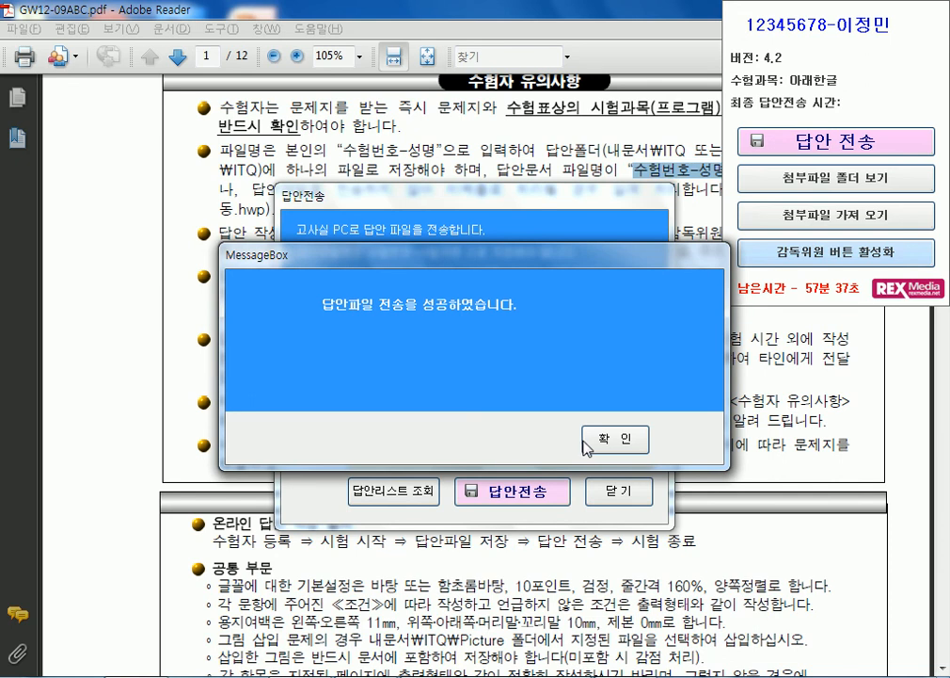
click(591, 440)
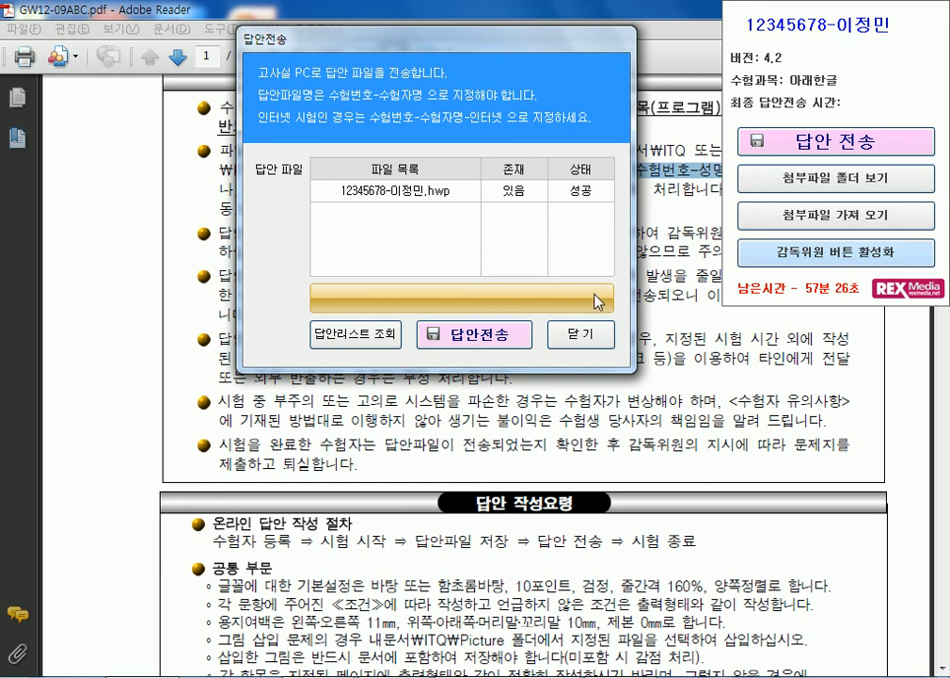
click(581, 333)
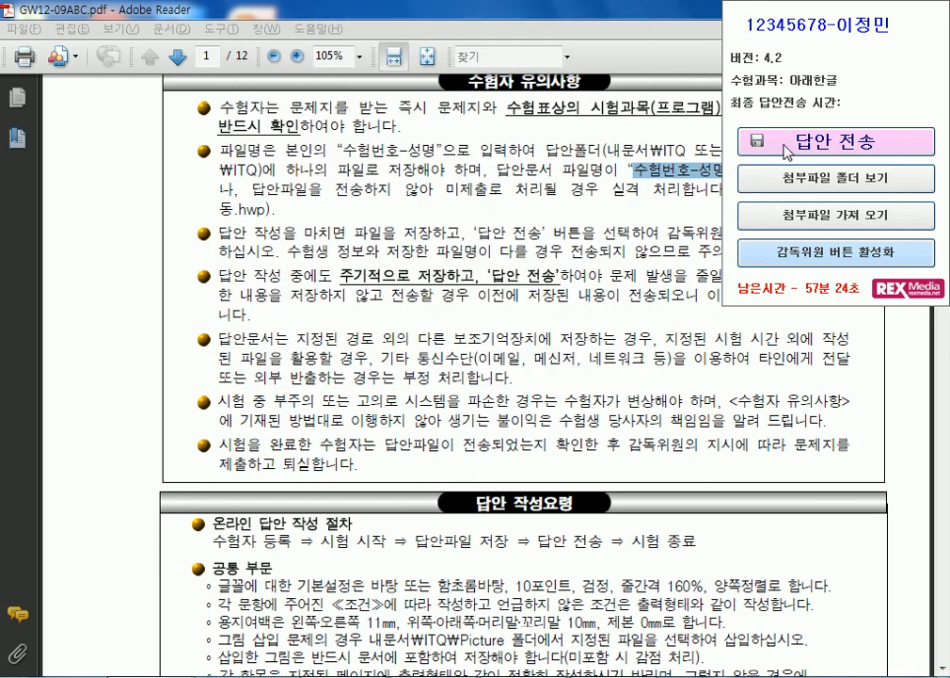
- Send the answer file a second time, close the transfer window, and call up Hangul's taskbar menu
click(787, 151)
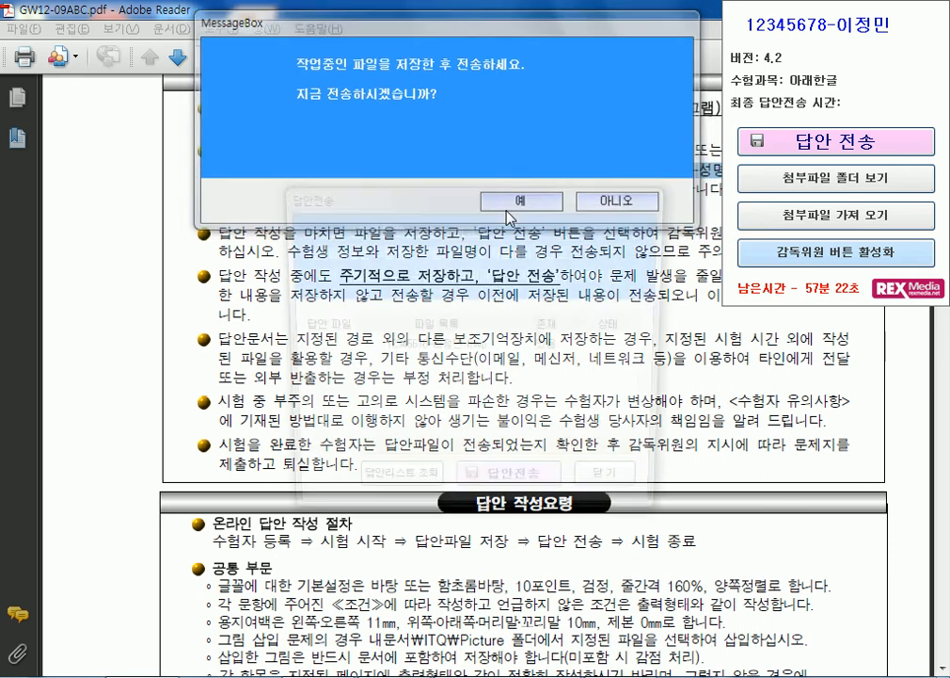
click(509, 215)
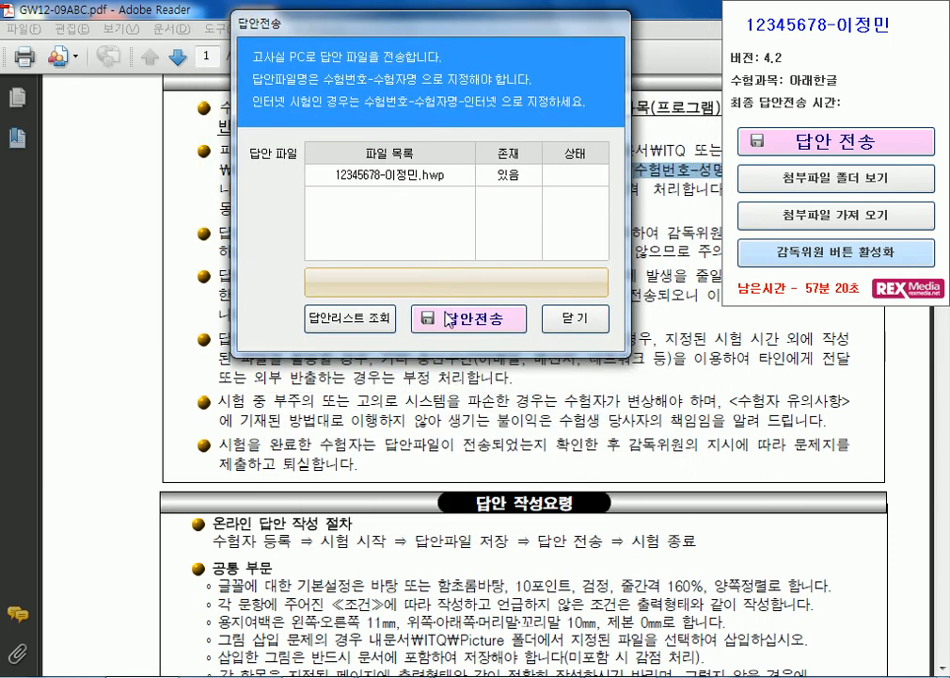
click(448, 318)
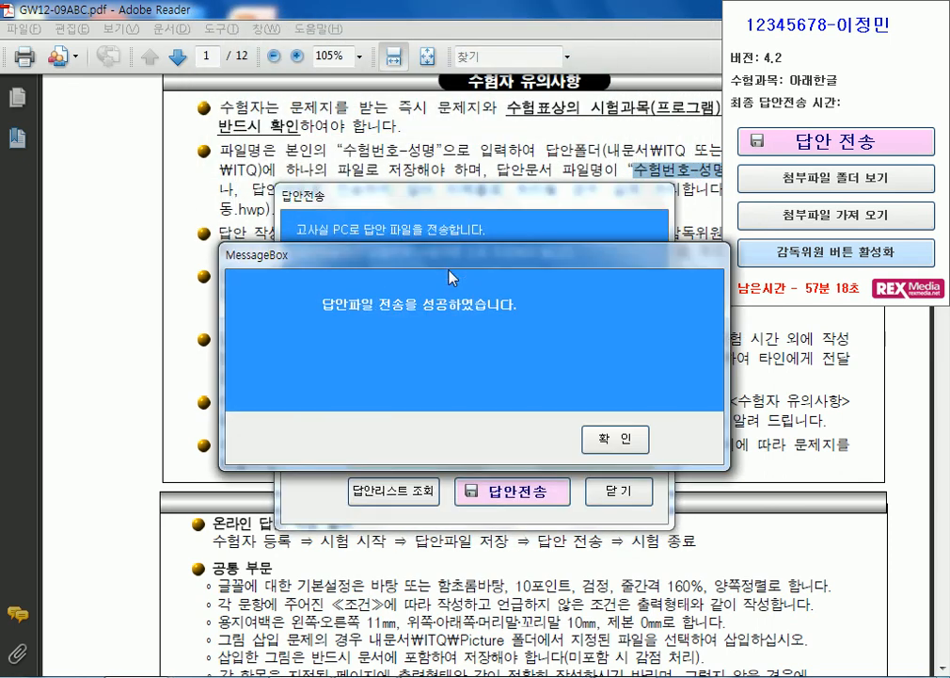
click(615, 438)
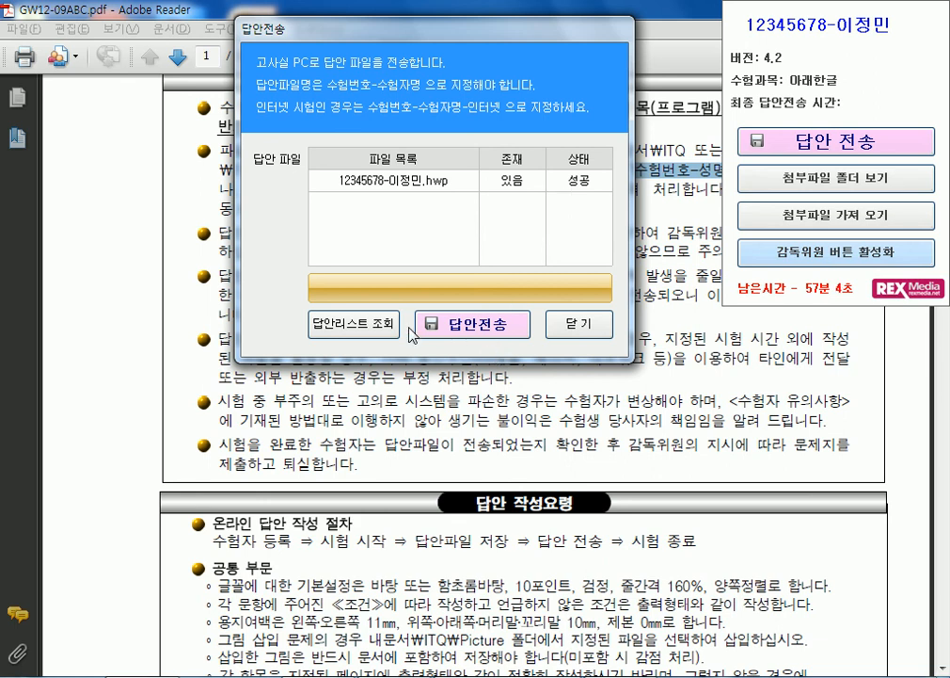
click(556, 319)
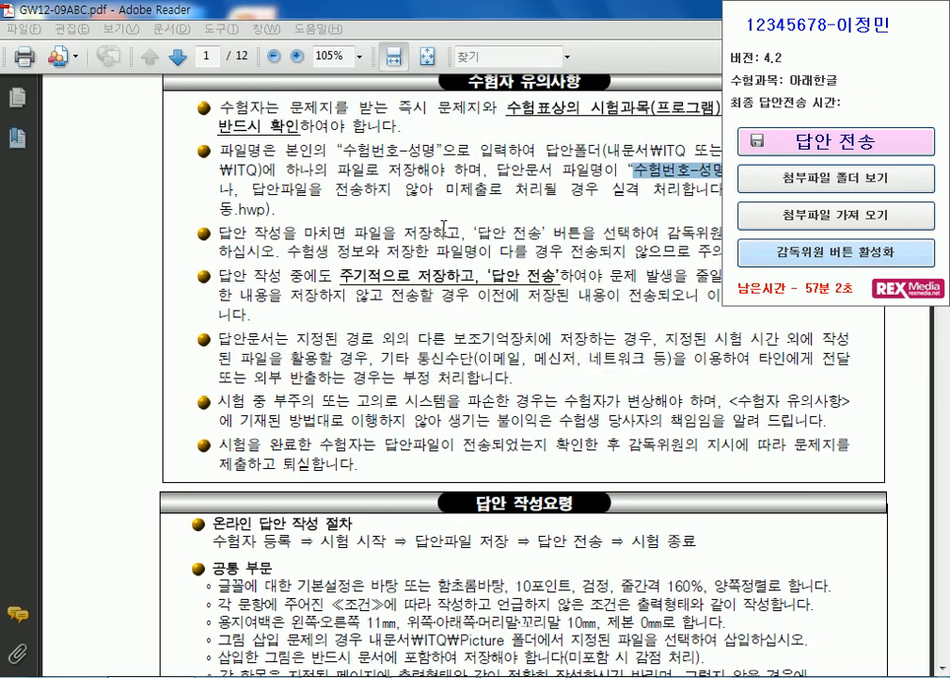
right_click(613, 675)
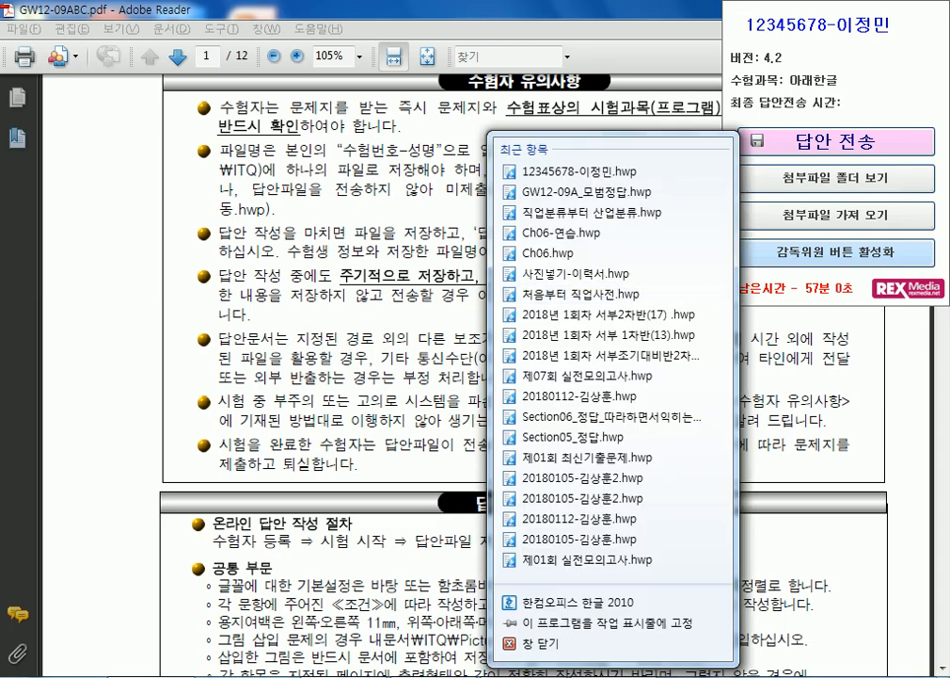
- Set page margins to 10 mm top, bottom, header and footer and 11 mm left and right
click(612, 676)
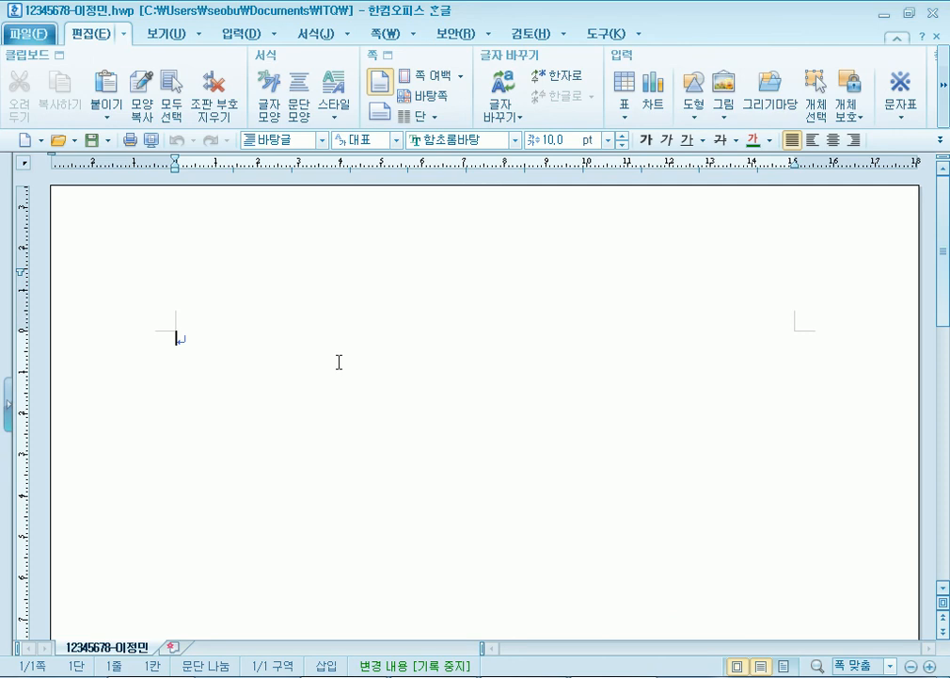
key(F7)
key(Tab)
key(Tab)
key(Tab)
key(Tab)
key(Tab)
text(10)
key(Tab)
text(10)
key(Tab)
text(11)
key(Tab)
text(11)
key(Tab)
text(10	10)
key(Tab)
key(Return)
text(1)
key(Return)
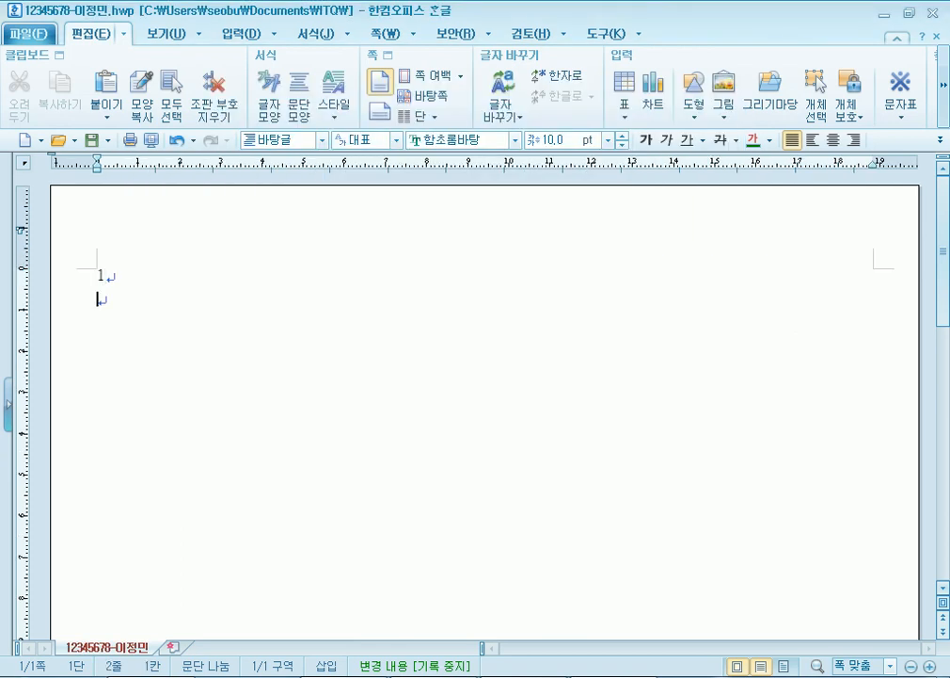
- Type headings 1. and 2., page-break, add 3. and 4., then add a third page
key(BackSpace)
text(.)
key(Return)
key(Return)
key(Return)
key(Return)
key(Return)
text(2.)
key(Return)
key(Return)
key(ctrl+Return)
text(3.)
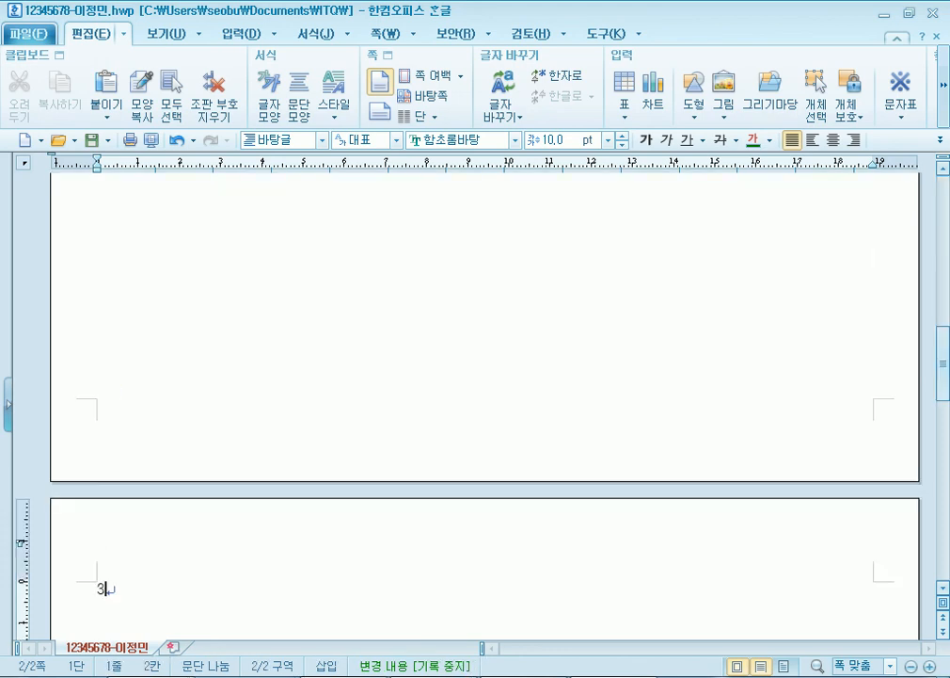
key(Return)
key(Return)
key(Return)
key(Return)
key(Return)
key(Return)
text(4.)
key(Return)
key(Return)
key(Return)
key(Return)
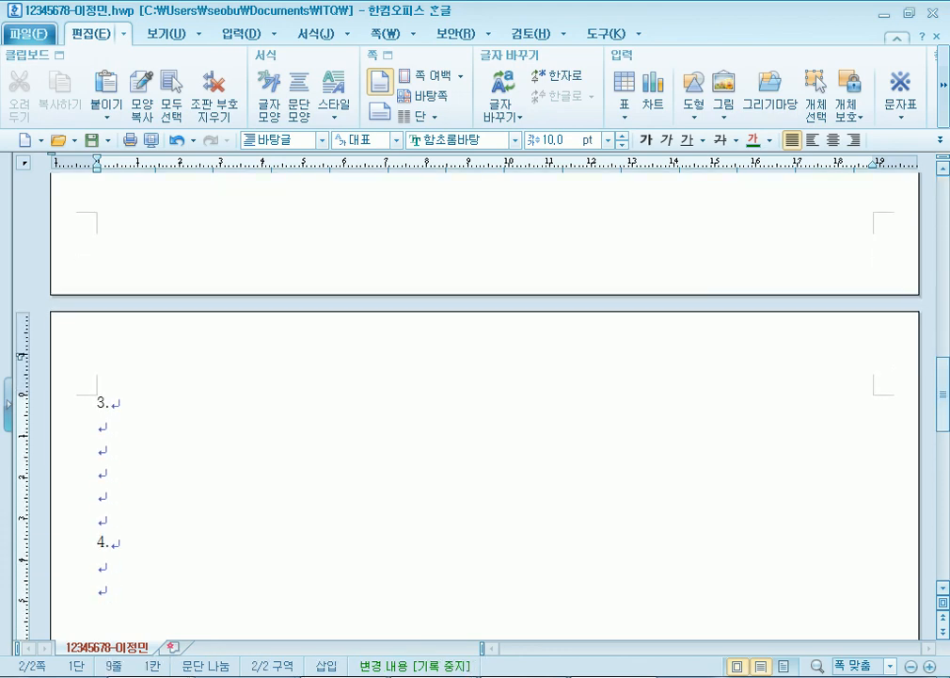
key(ctrl+Return)
key(Return)
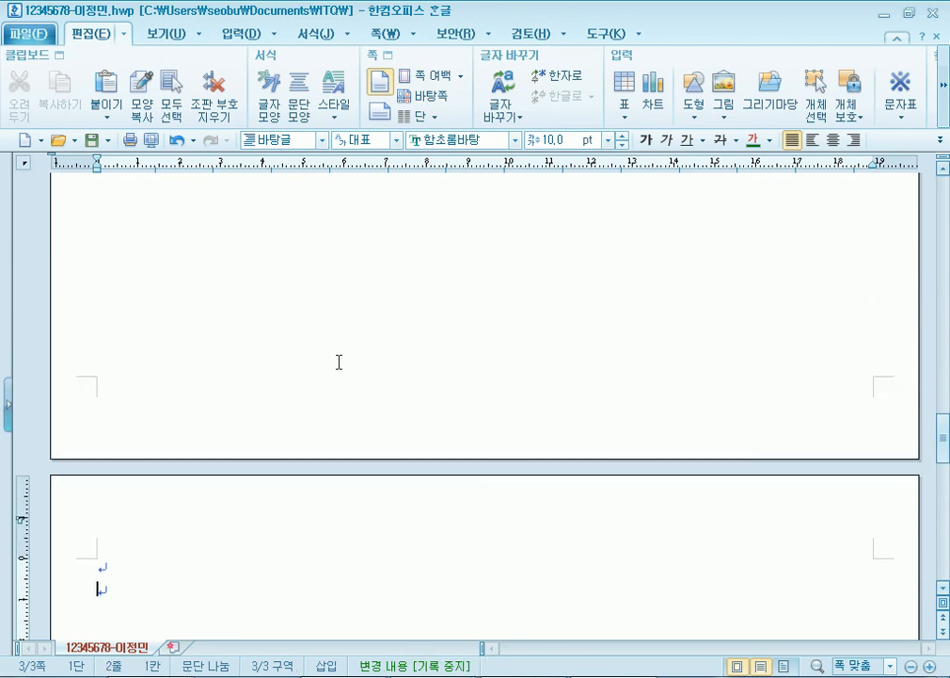
key(ctrl+Home)
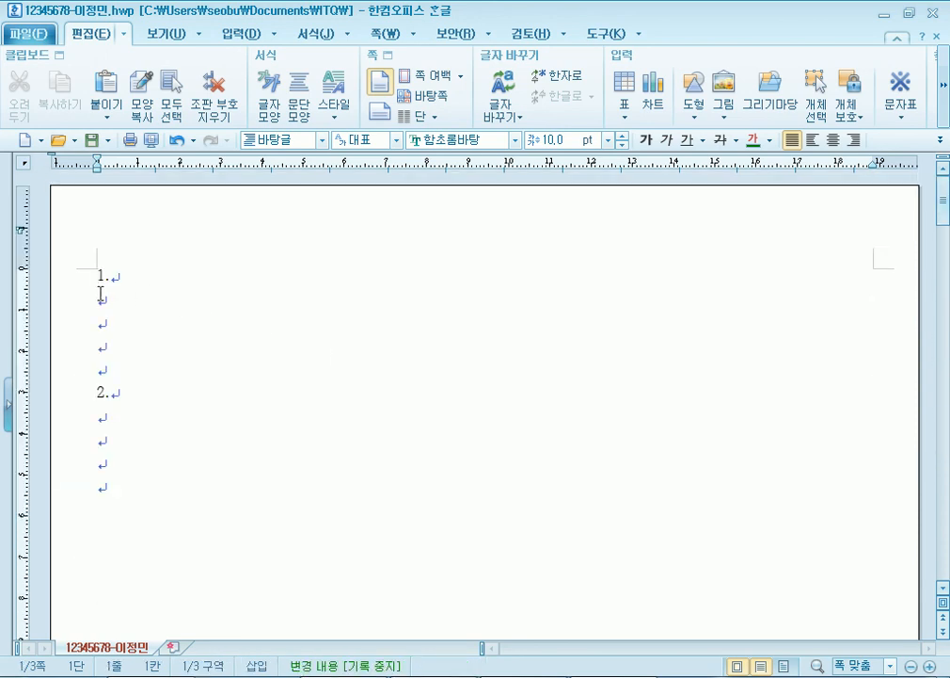
- Save the answer document with its numbered headings
click(106, 300)
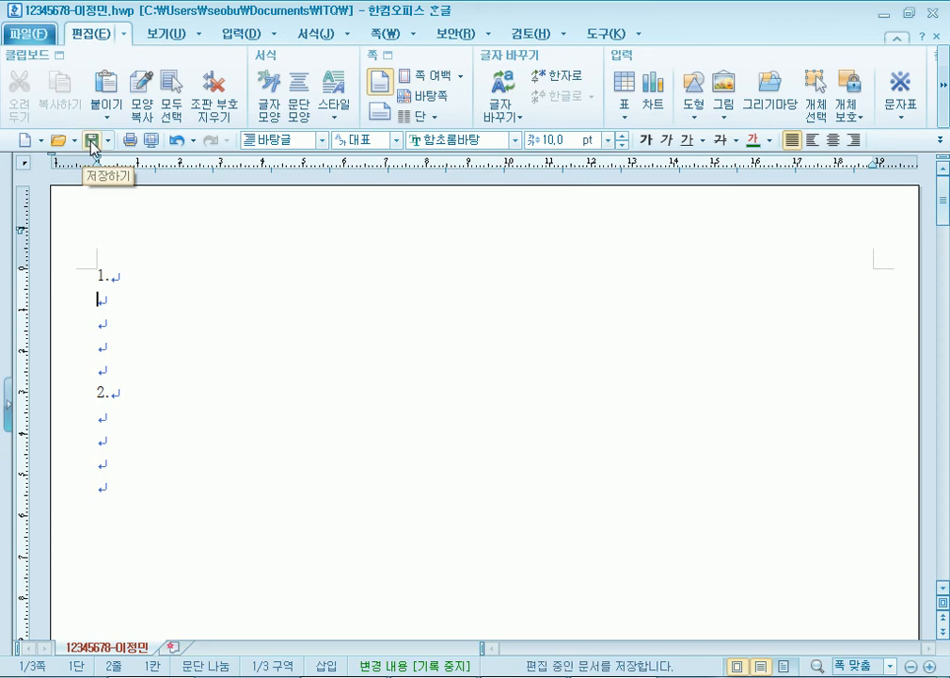
click(28, 34)
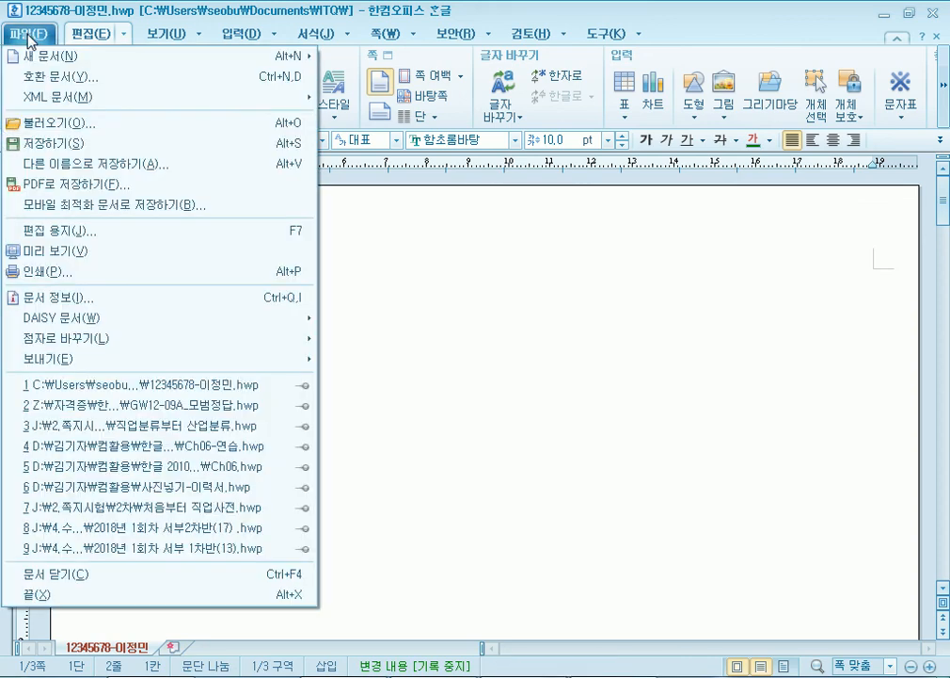
click(59, 147)
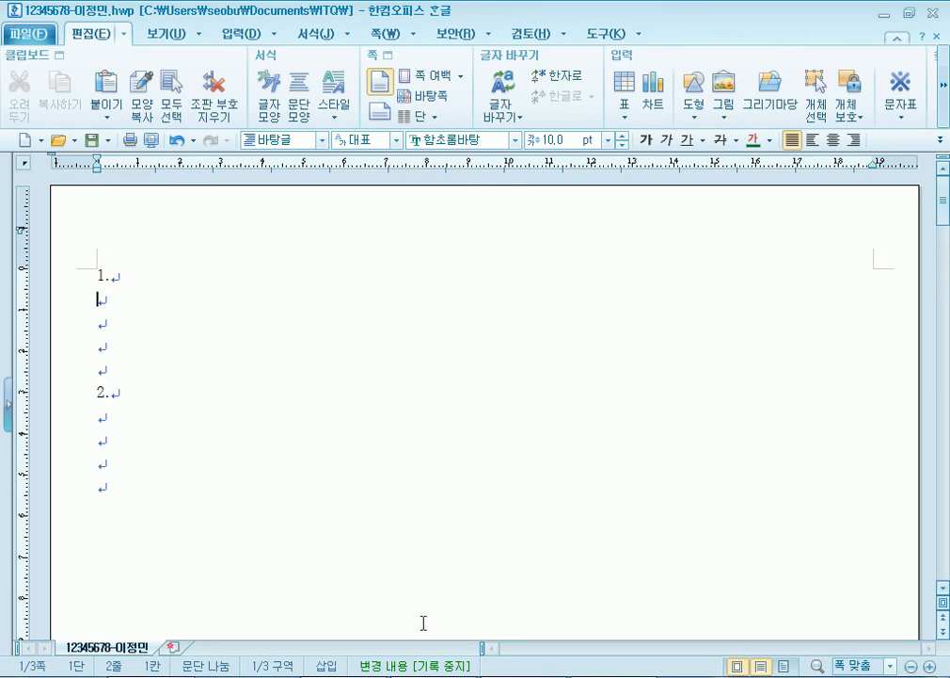
- Re-send the updated answer file to the exam PC, confirming the 성공 transfer
click(508, 677)
click(841, 148)
click(545, 441)
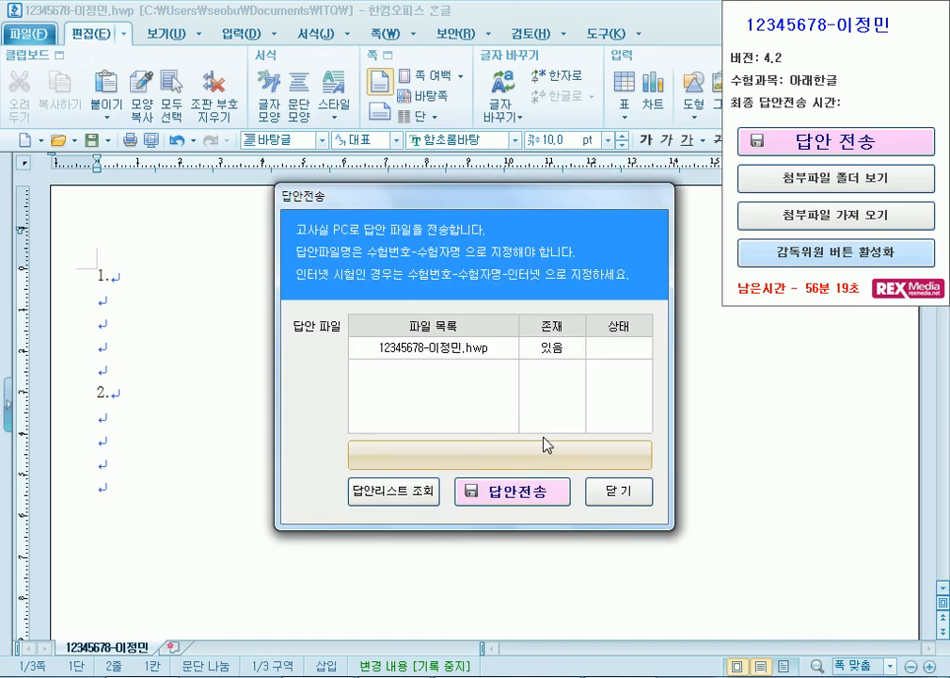
click(463, 499)
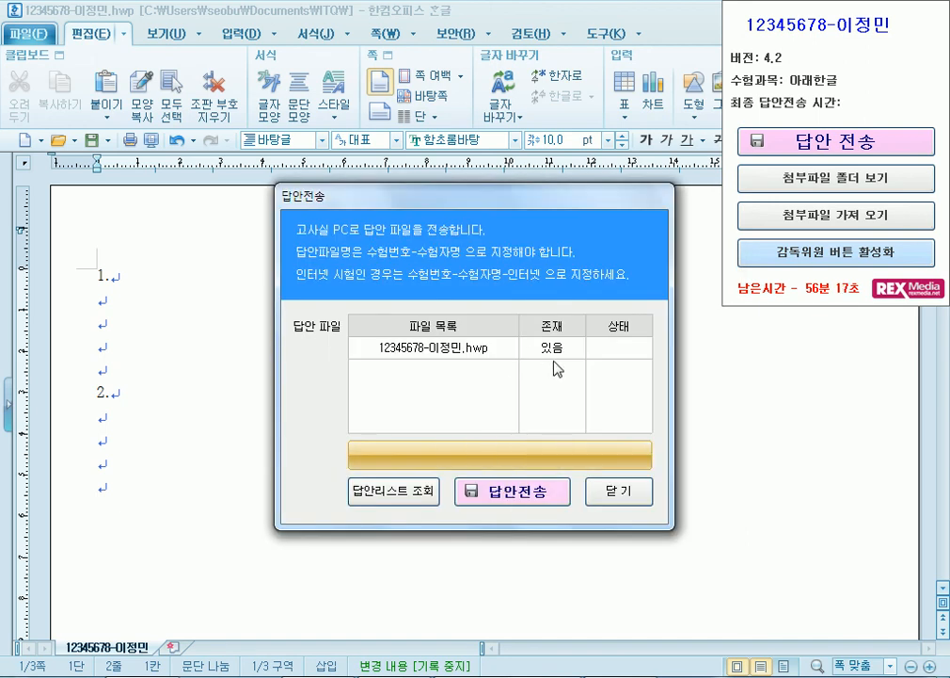
click(616, 496)
click(616, 496)
click(136, 303)
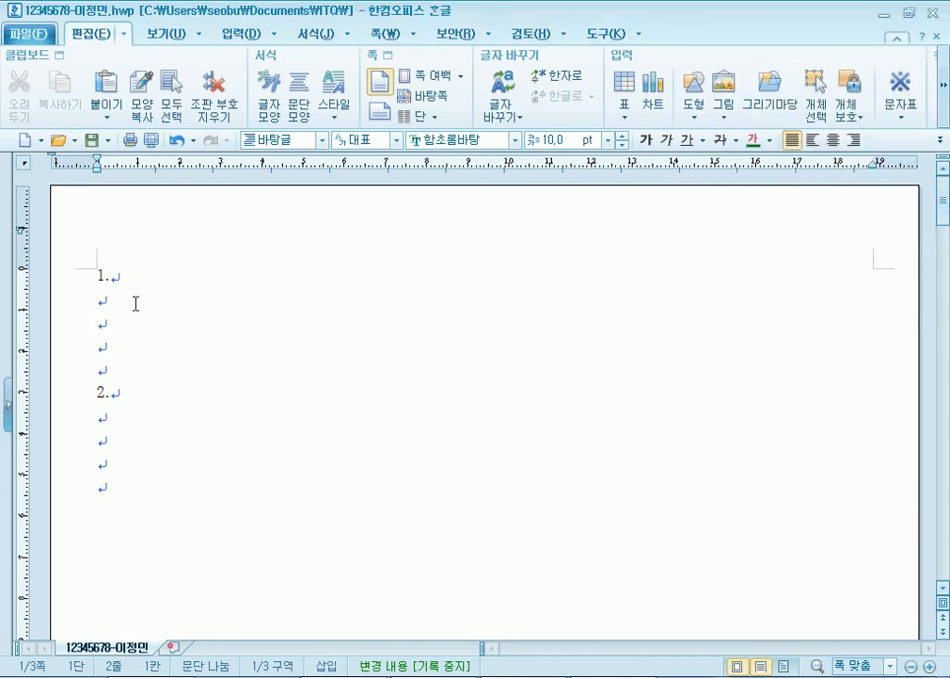
click(443, 677)
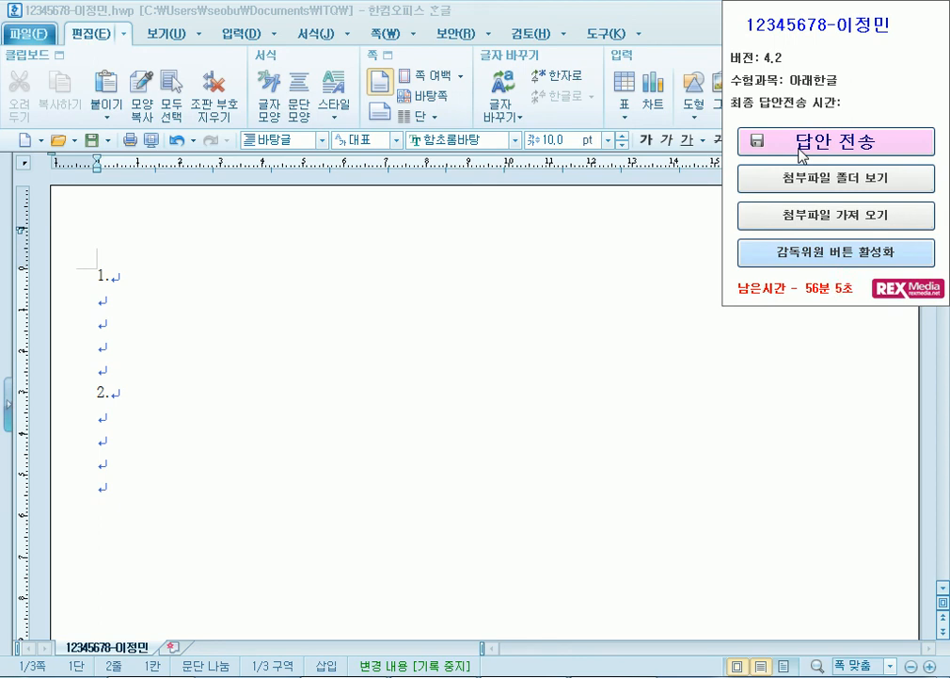
- Save the .hwp answer file and send it via 답안 전송, confirming the 성공 result
click(224, 297)
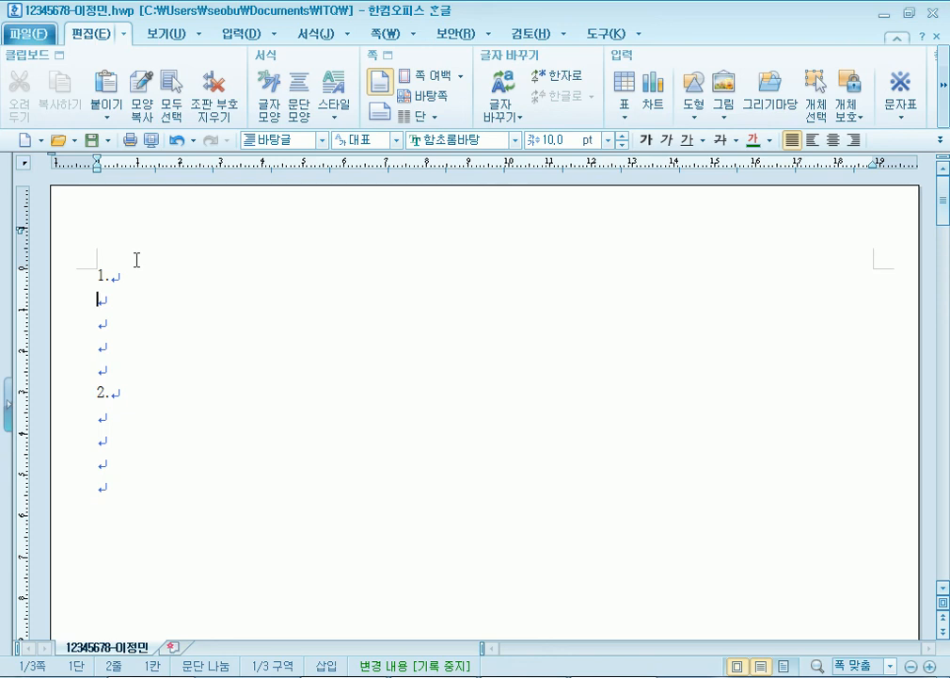
key(alt+s)
click(859, 146)
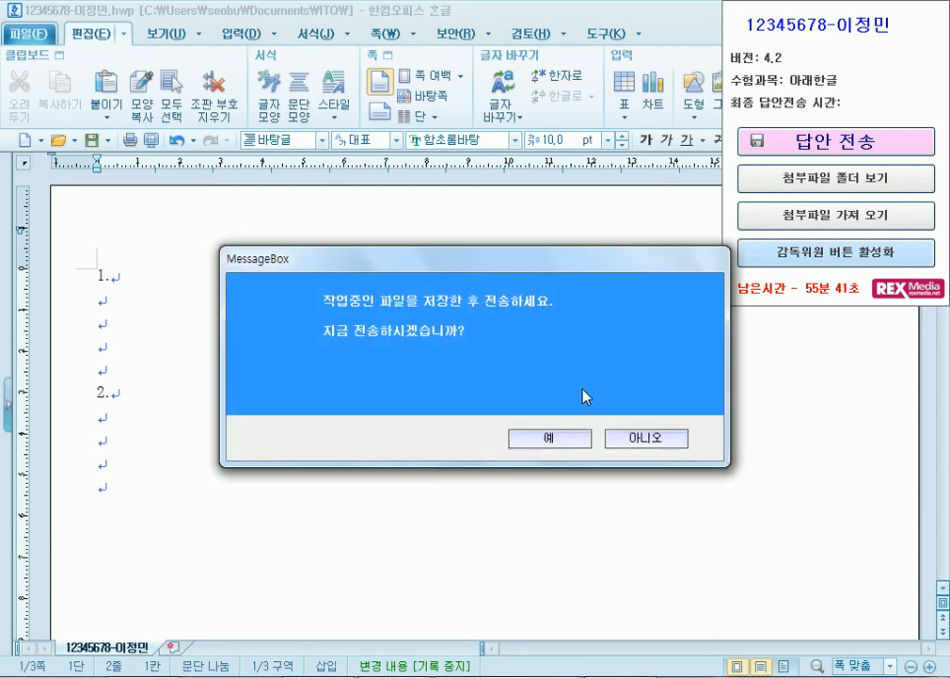
click(562, 442)
click(538, 493)
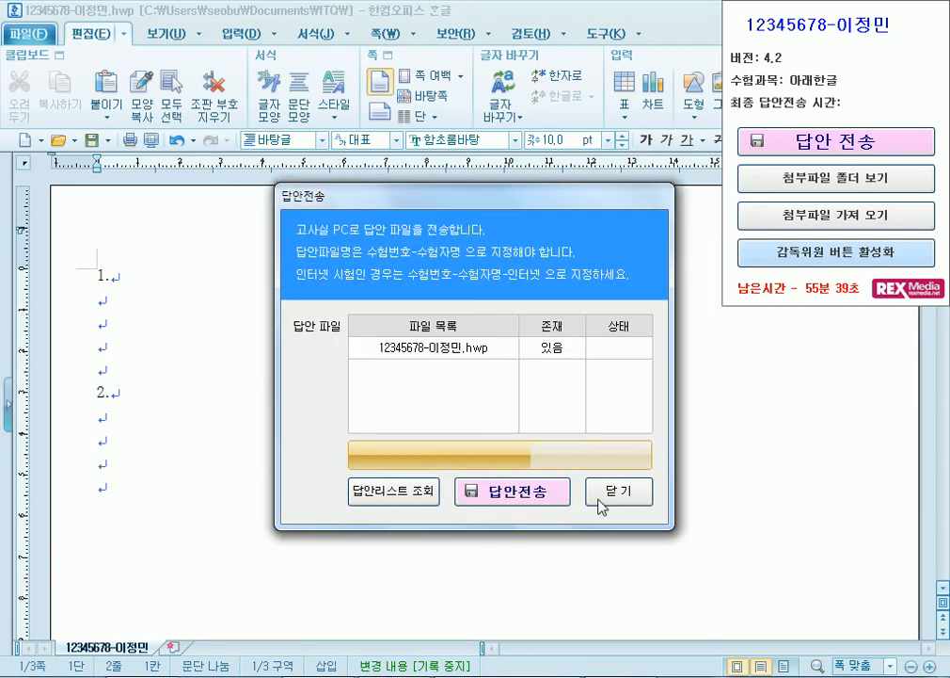
click(618, 442)
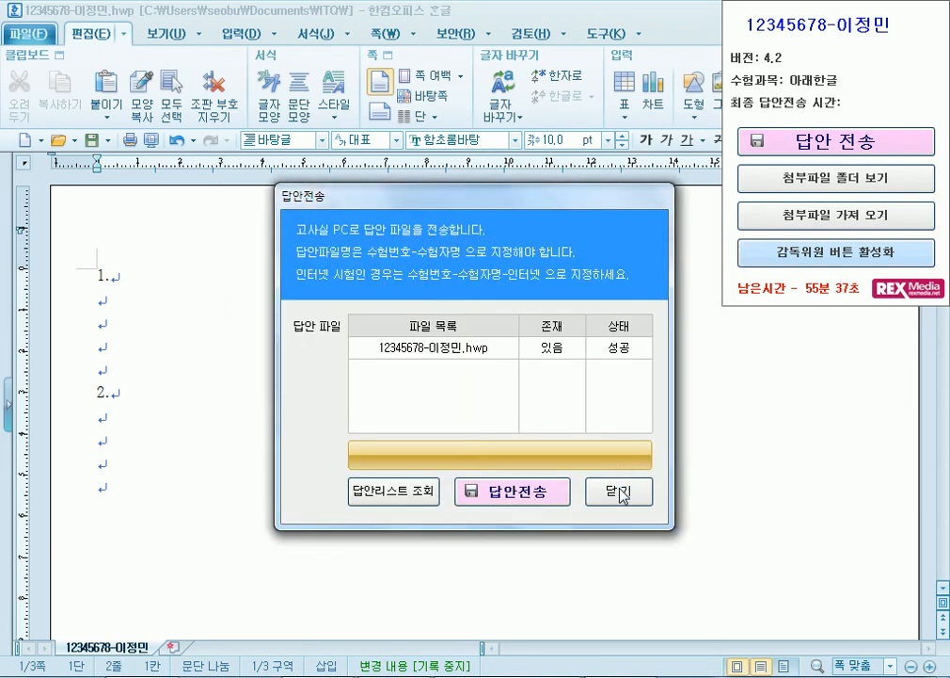
click(618, 491)
scroll(163, 466, down, 3)
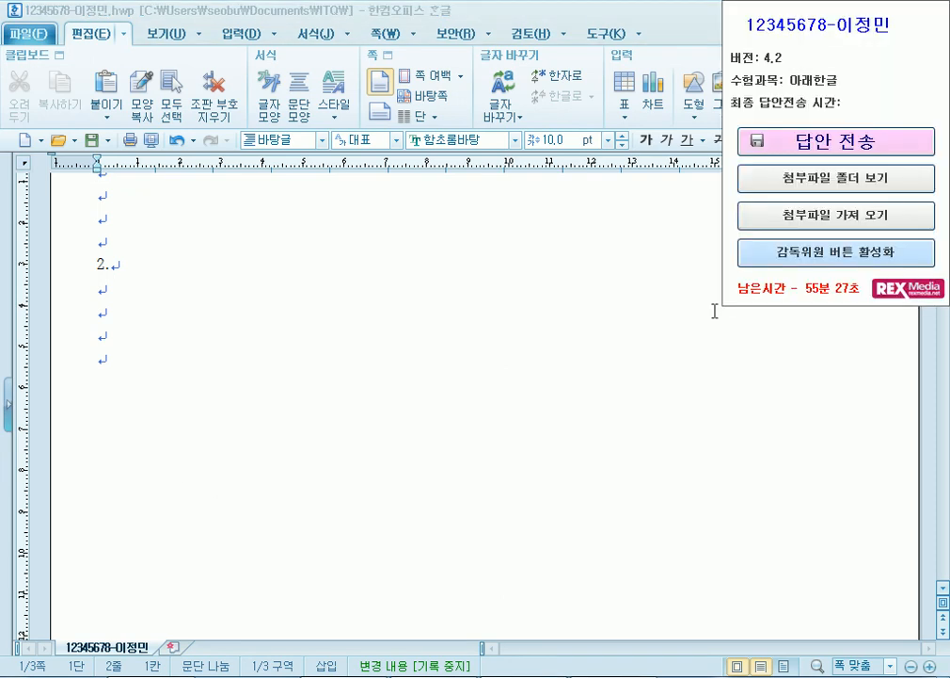
click(552, 273)
key(Down)
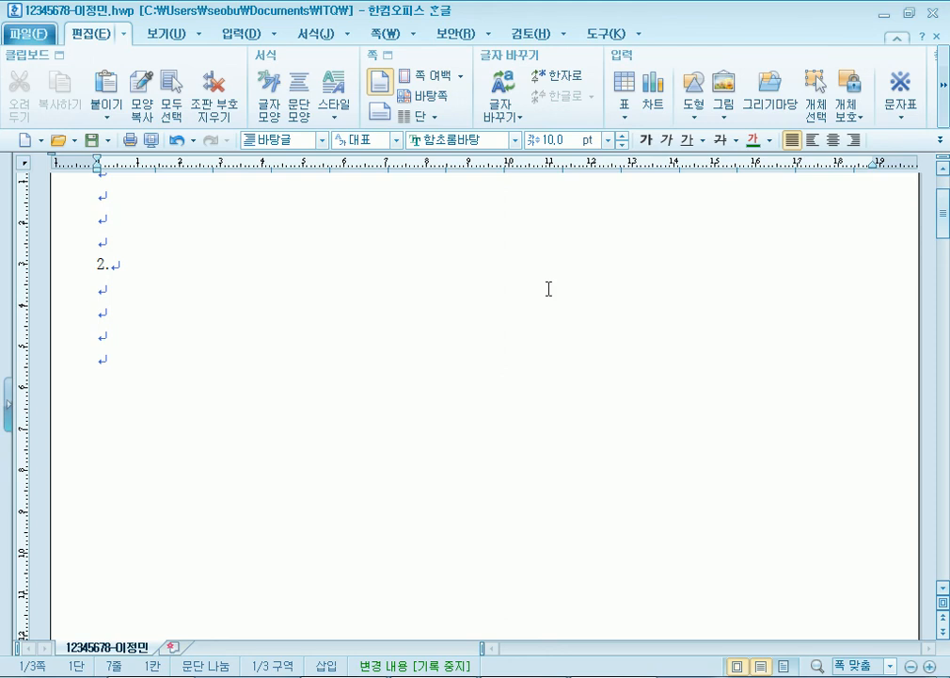
mouse_move(156, 677)
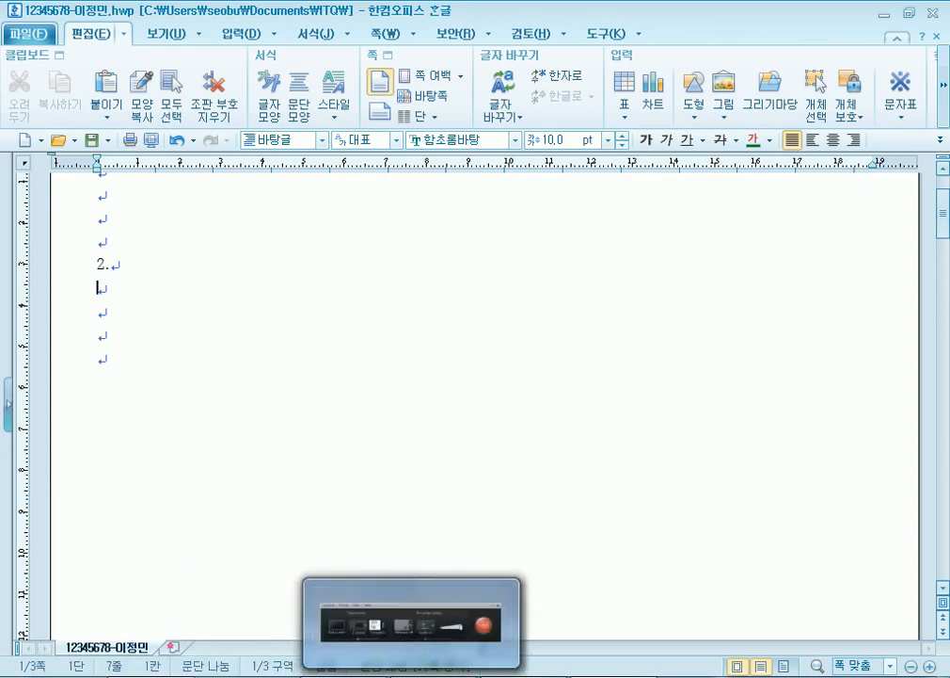
click(491, 676)
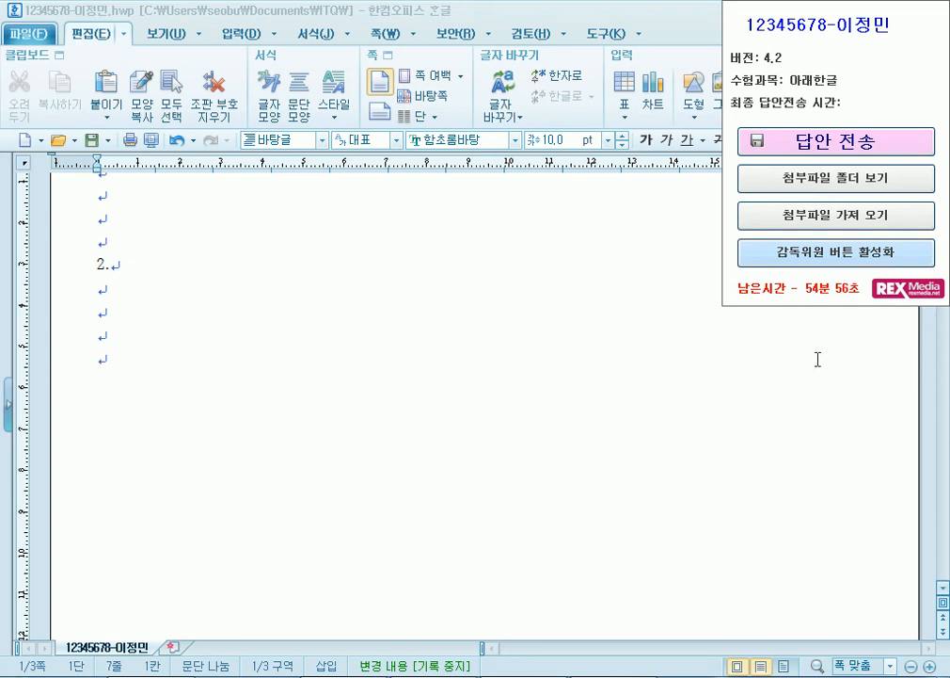
click(114, 300)
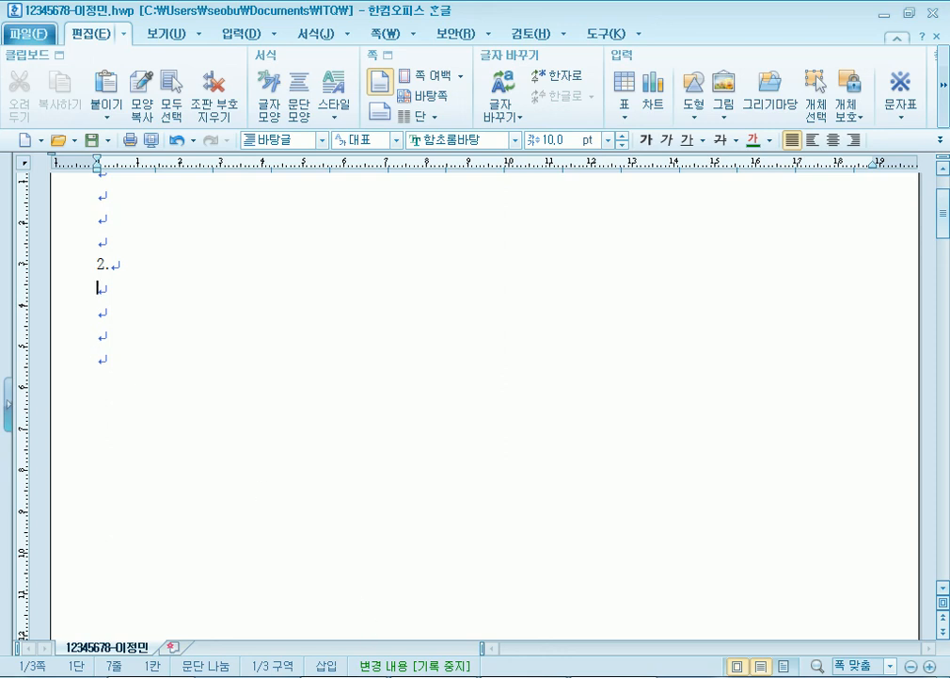
key(alt+Tab)
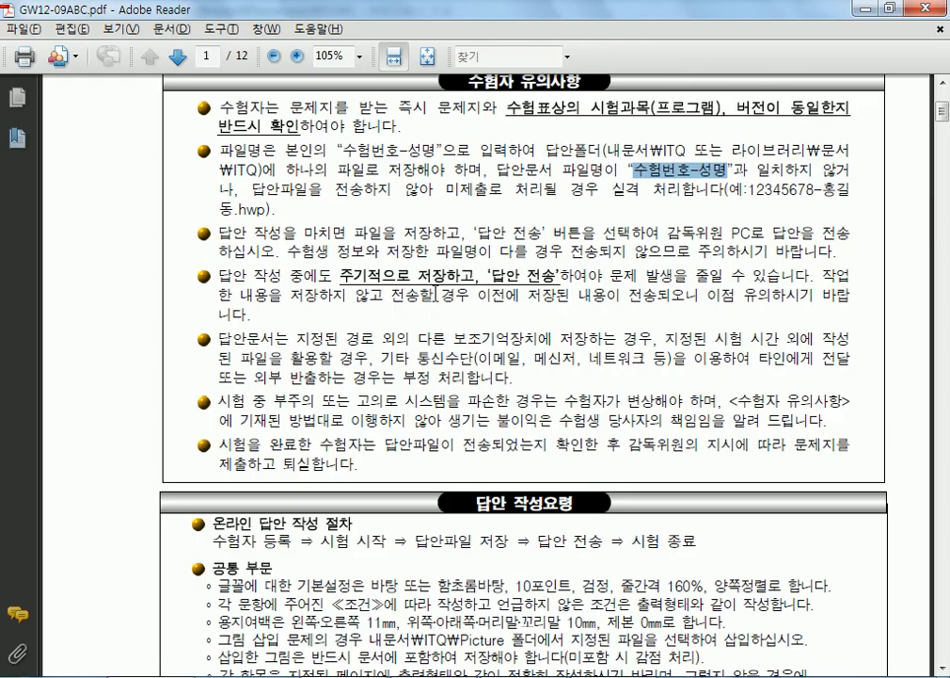
drag(339, 275, 556, 275)
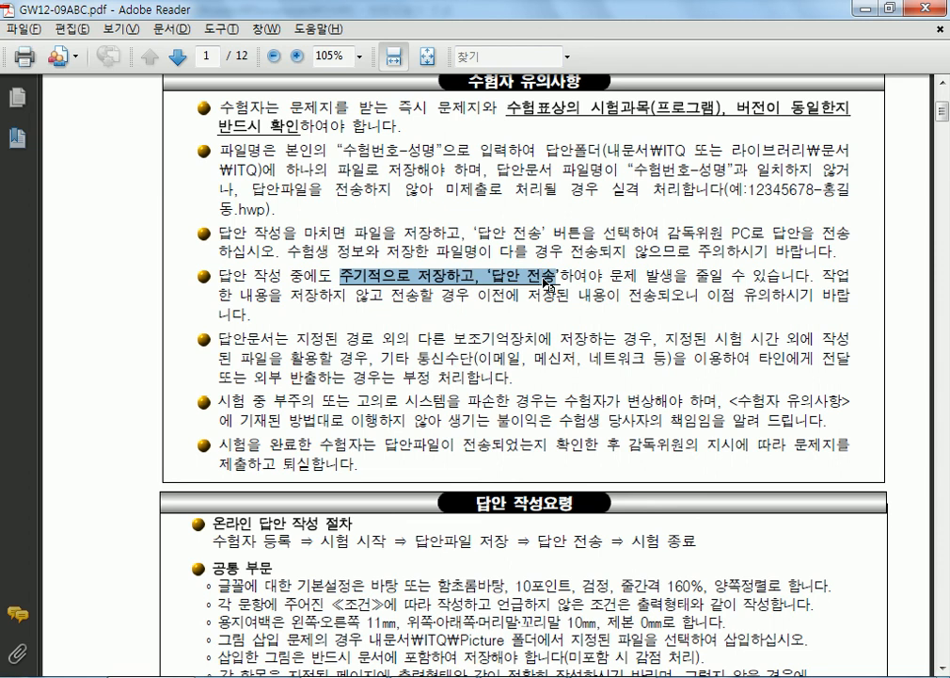
click(542, 280)
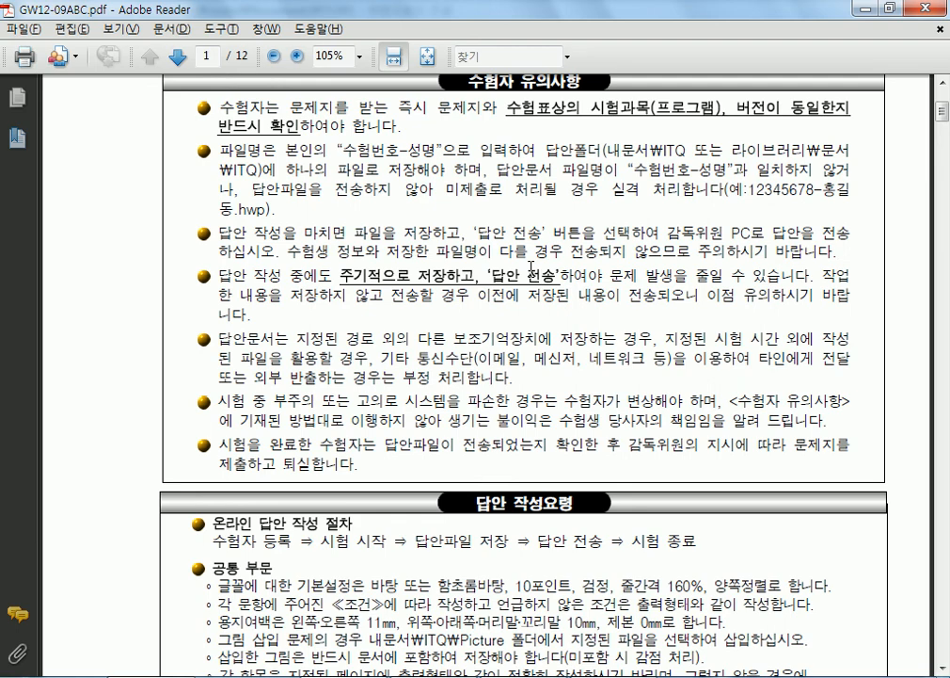
key(alt+Tab)
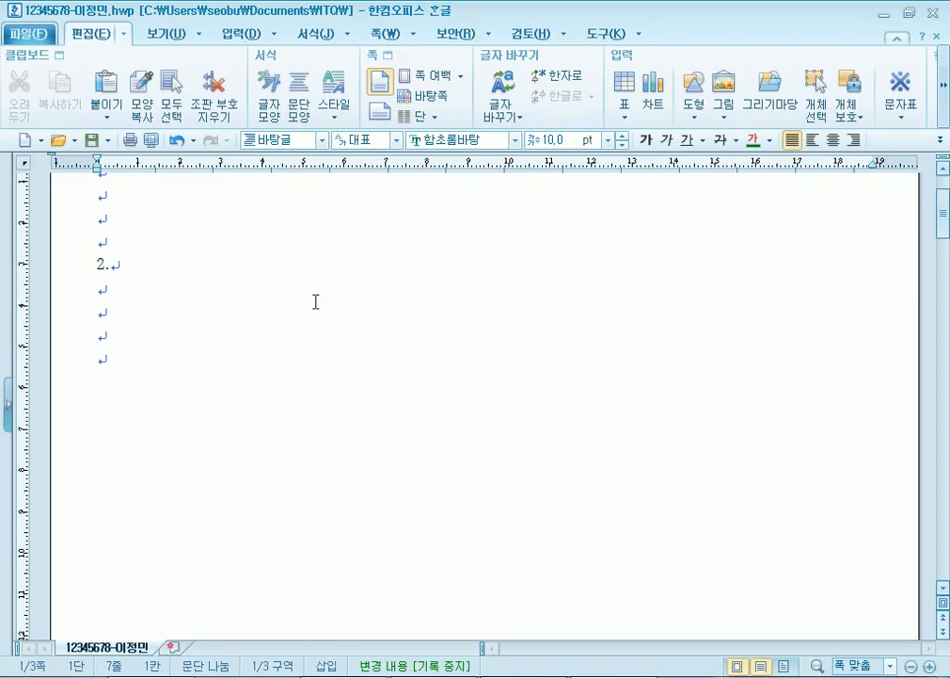
- Put the caret on the line below heading 1, then bring the exam paper PDF forward
scroll(141, 310, up, 2)
click(121, 310)
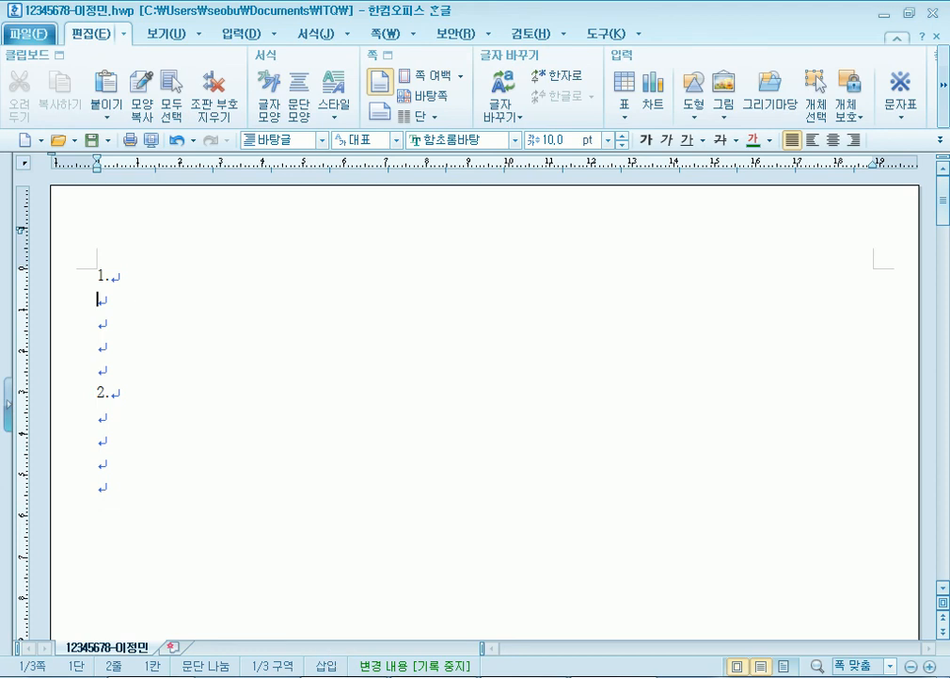
click(393, 677)
- Read page 1's answer-writing rules and sample paragraph, including the 문단 아래 간격 : 10pt condition
scroll(329, 244, up, 2)
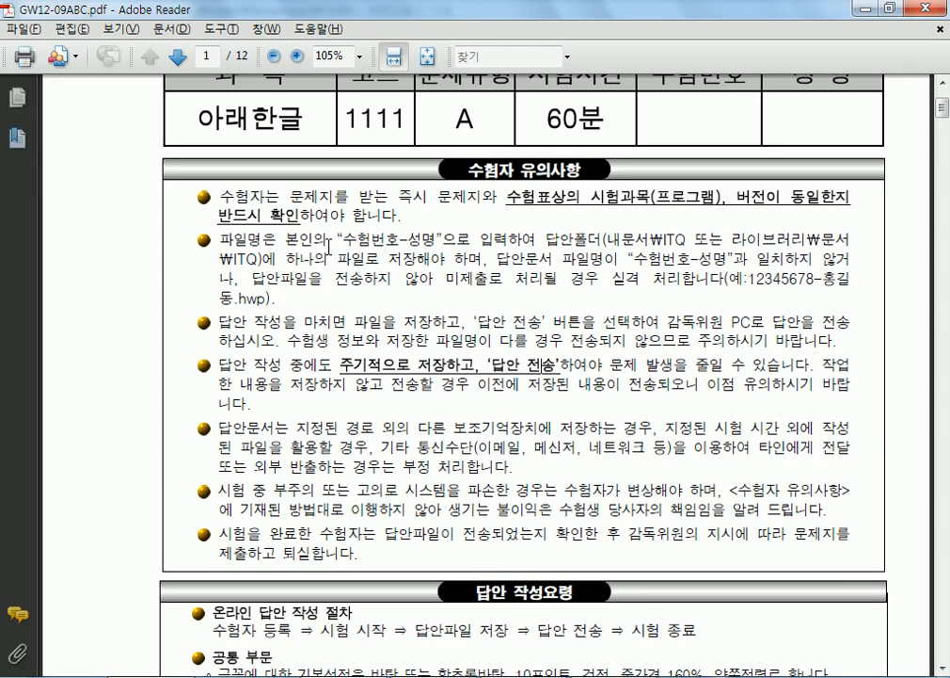
scroll(358, 243, down, 8)
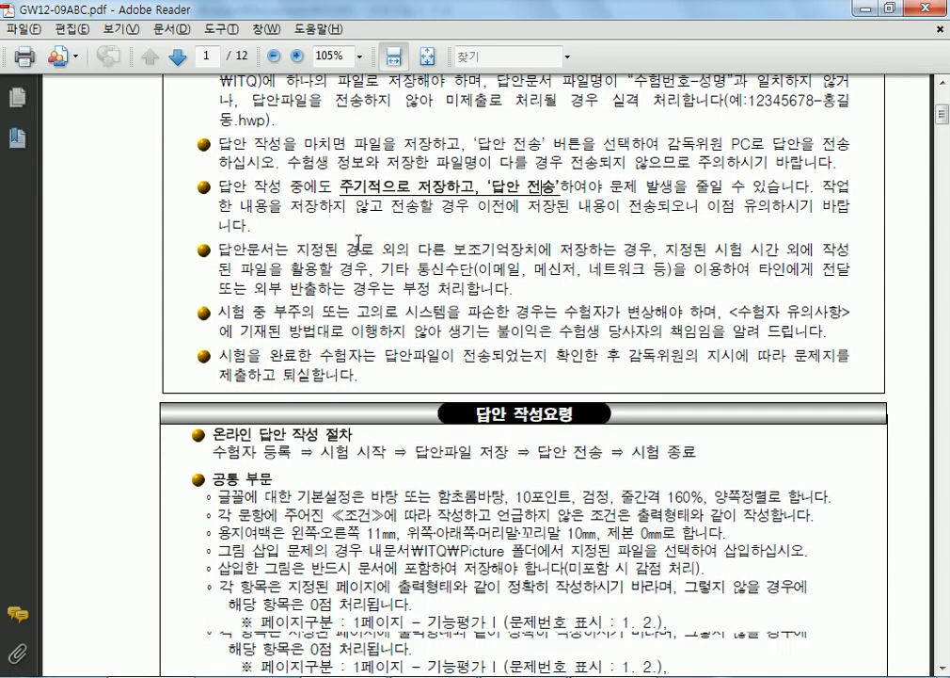
scroll(358, 242, down, 4)
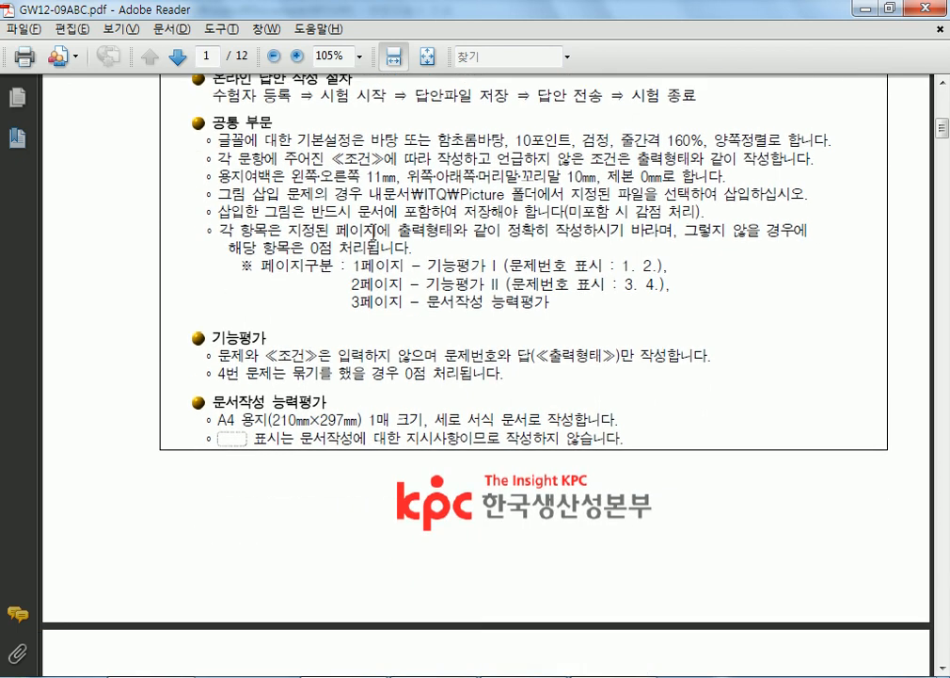
drag(284, 158, 503, 267)
click(504, 268)
scroll(538, 294, down, 16)
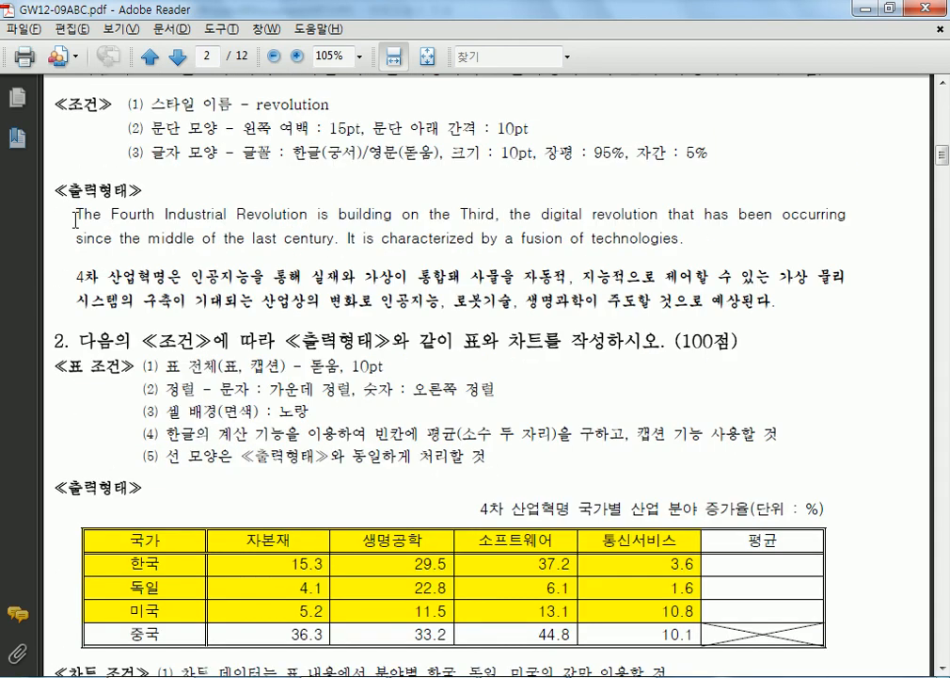
drag(75, 240, 175, 243)
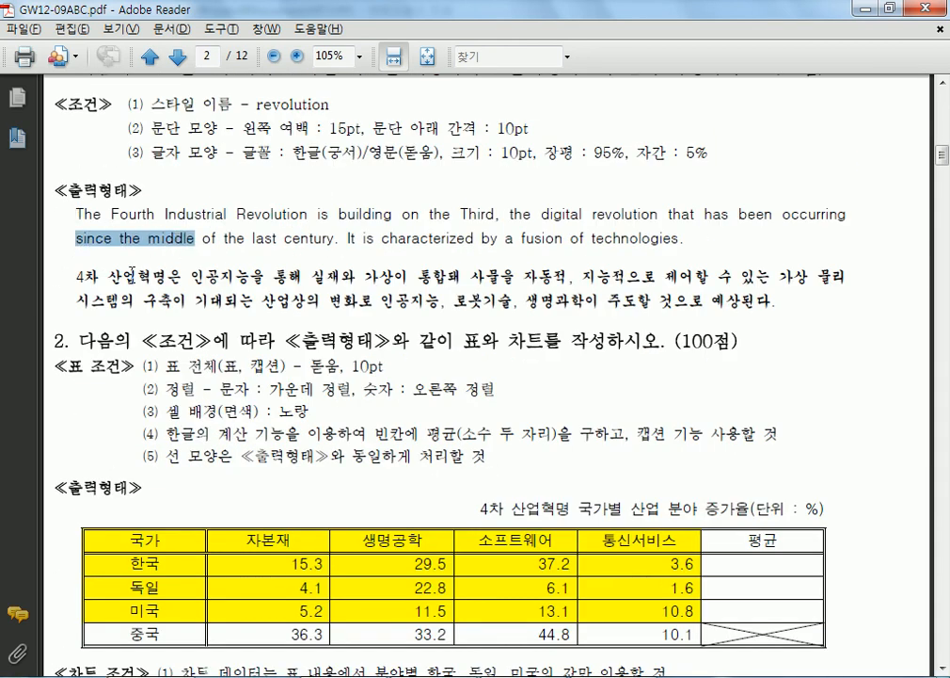
drag(132, 280, 162, 293)
click(148, 245)
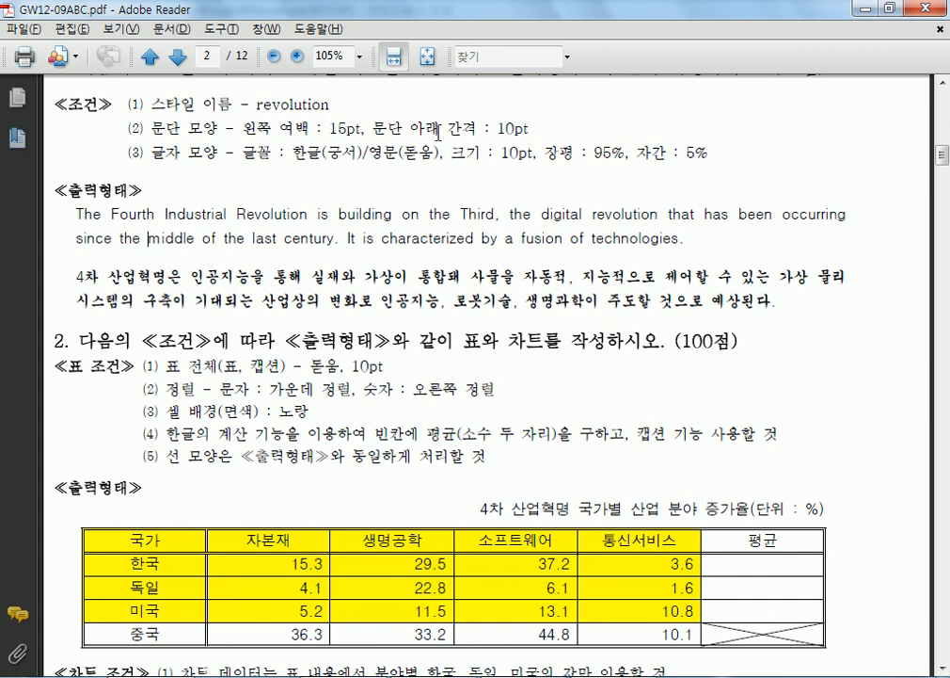
drag(372, 128, 529, 129)
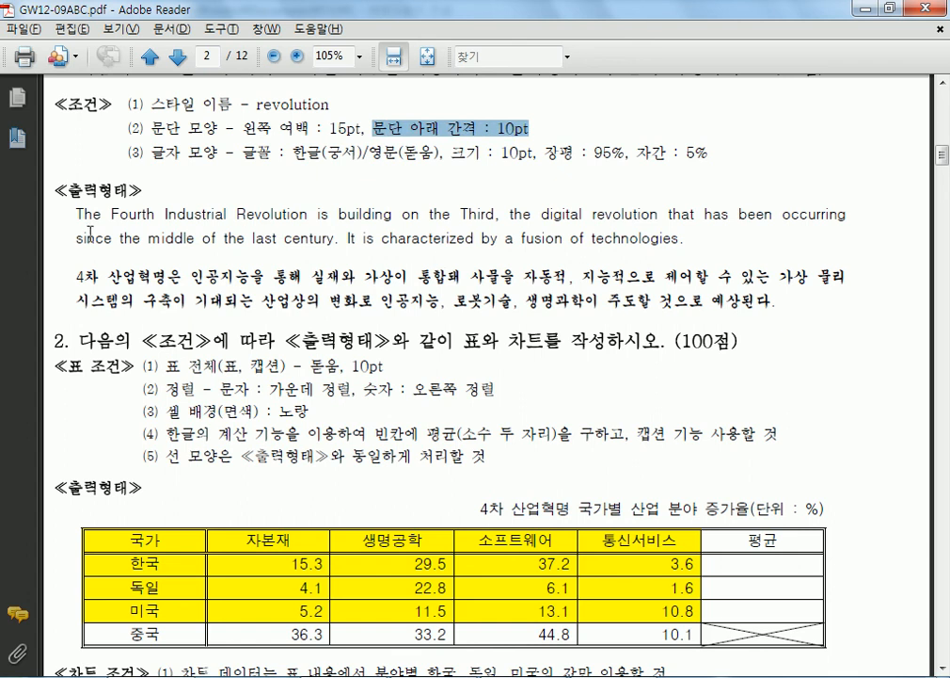
- Move on to question 2's table, caption conditions and target bar chart on page 2
scroll(341, 343, down, 5)
scroll(340, 343, down, 1)
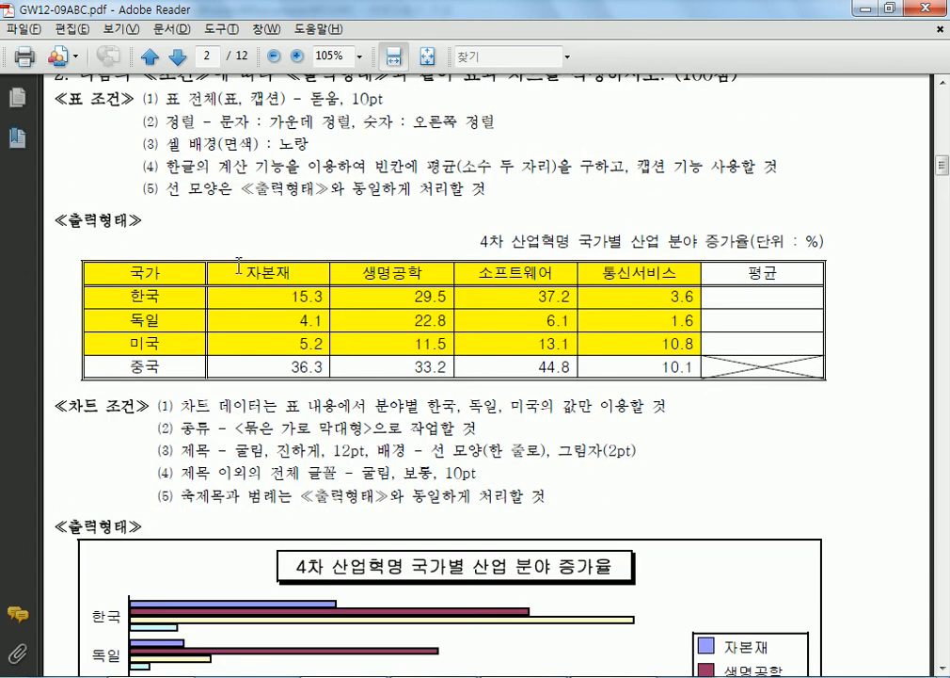
drag(136, 274, 403, 362)
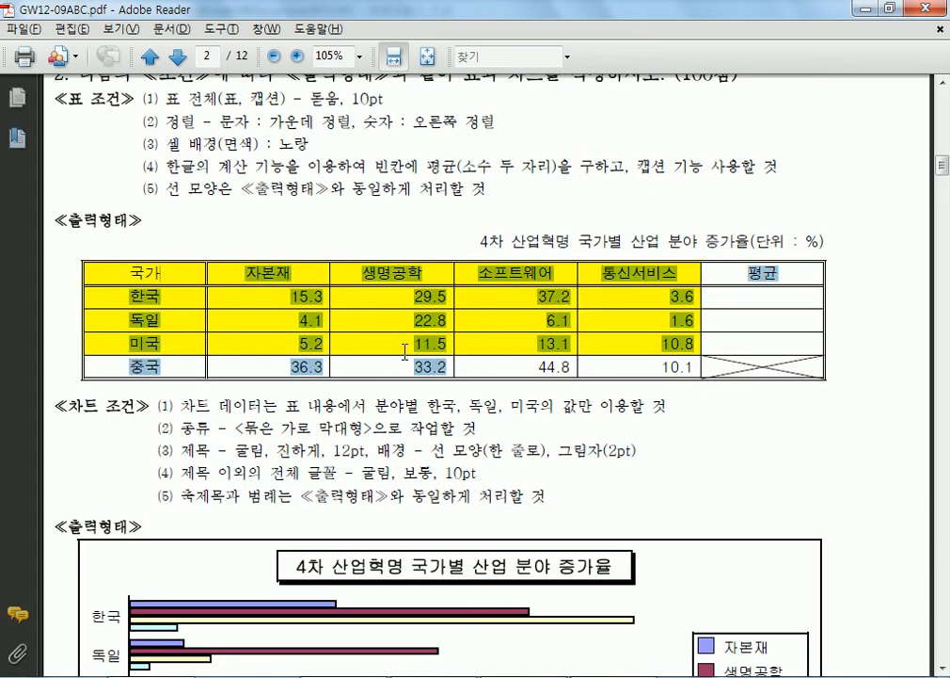
click(345, 246)
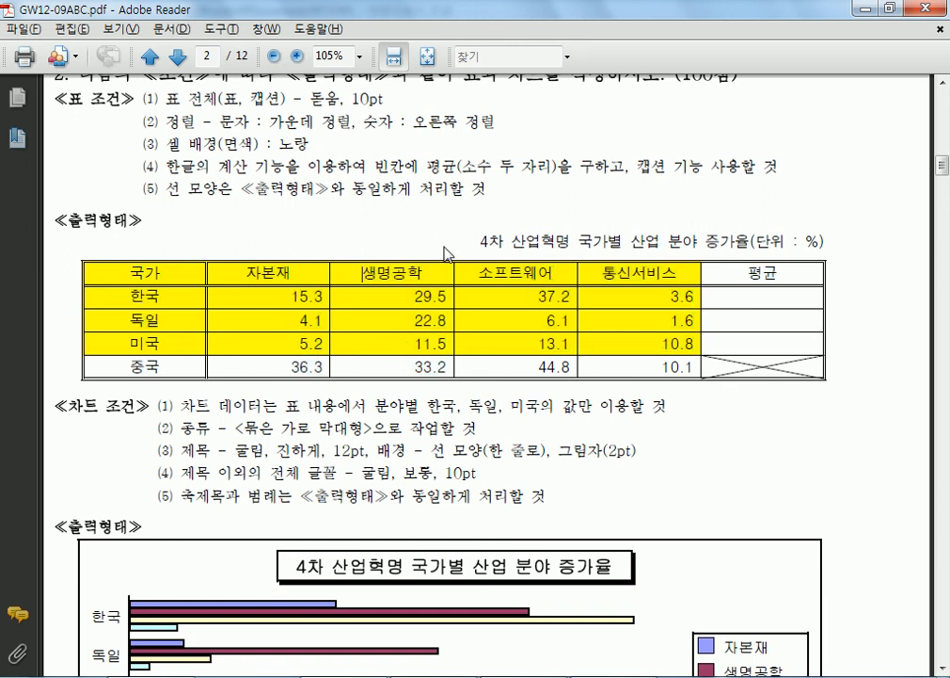
drag(482, 239, 645, 252)
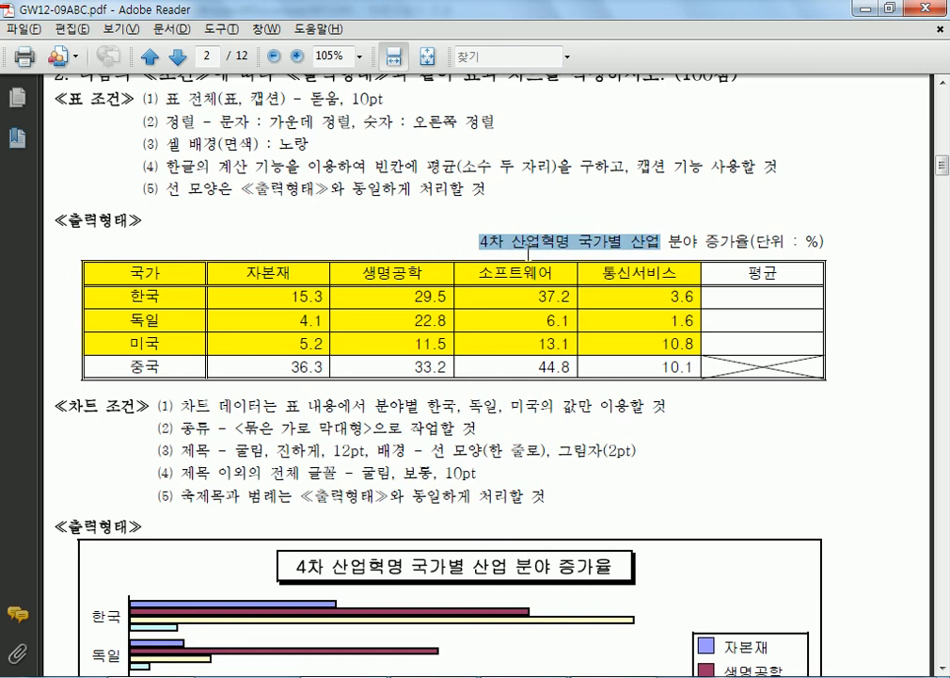
scroll(528, 250, down, 3)
scroll(382, 186, down, 1)
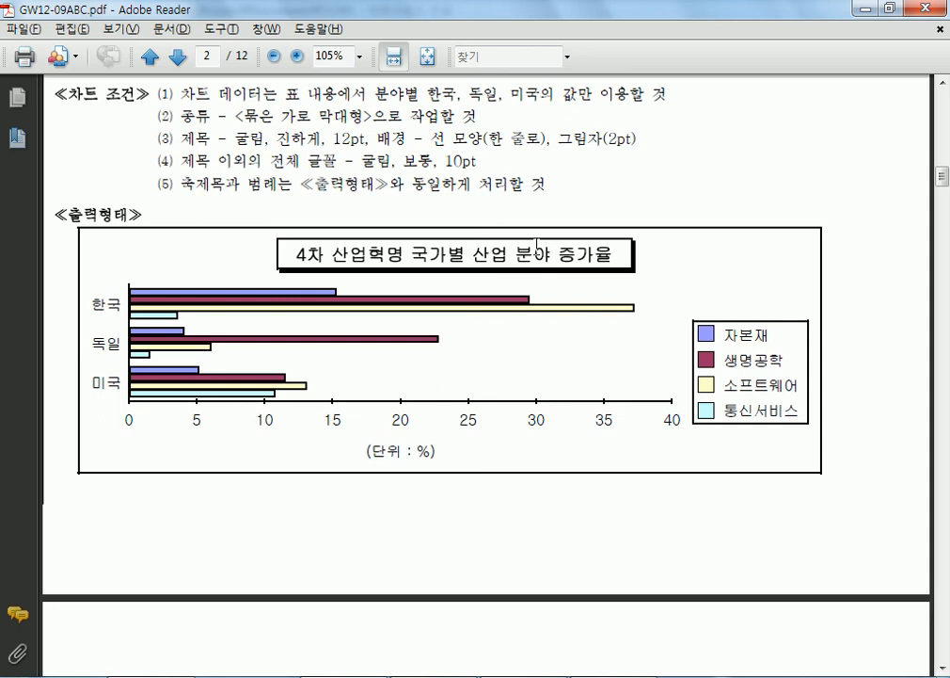
scroll(528, 254, down, 10)
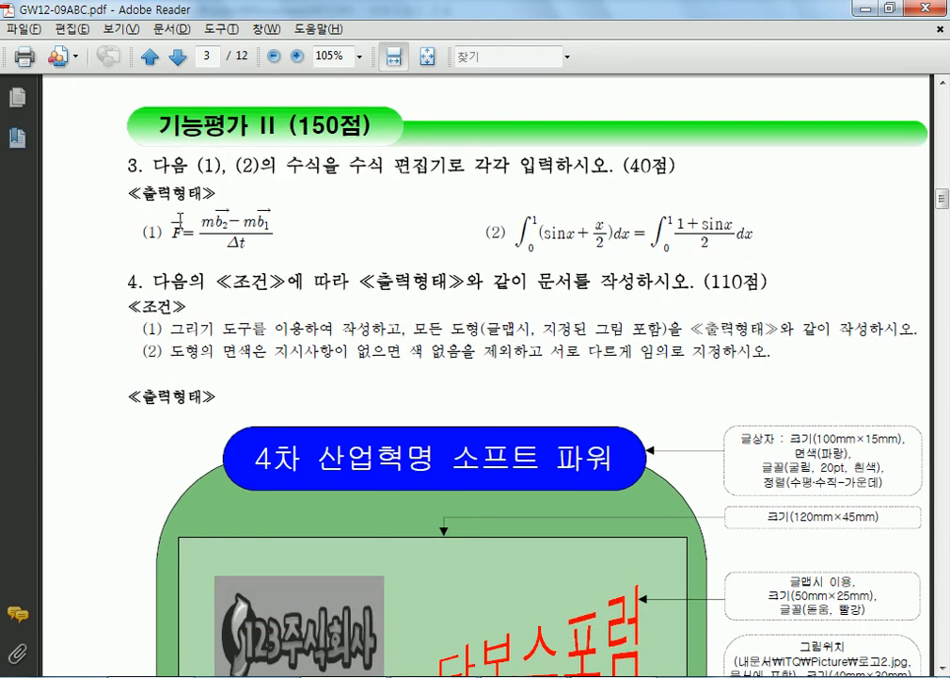
- Examine page 3's equations (1) and (2) by selecting their labels and expressions
drag(164, 233, 497, 247)
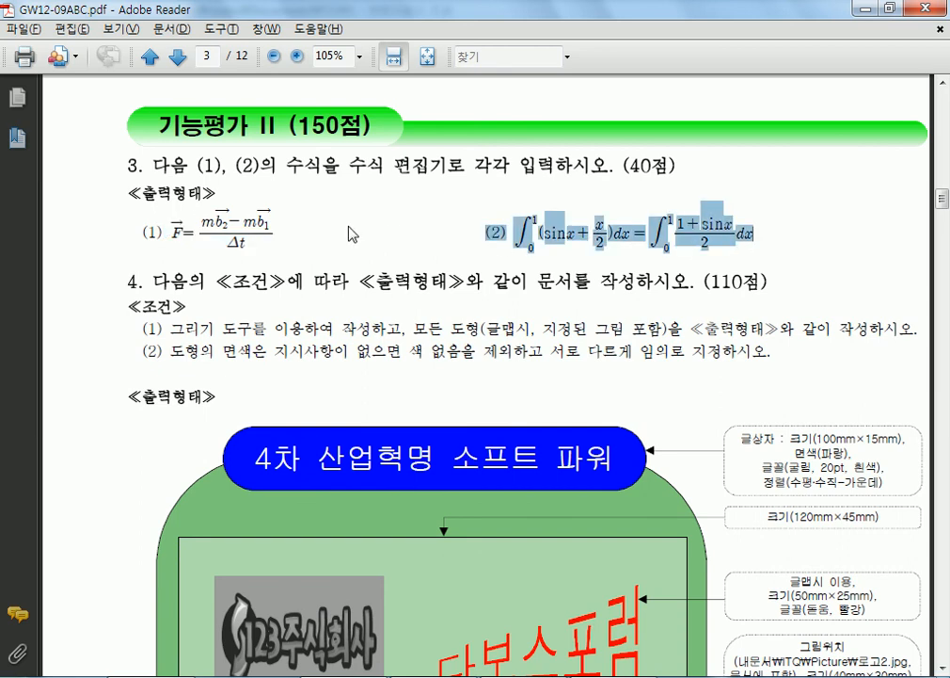
click(338, 233)
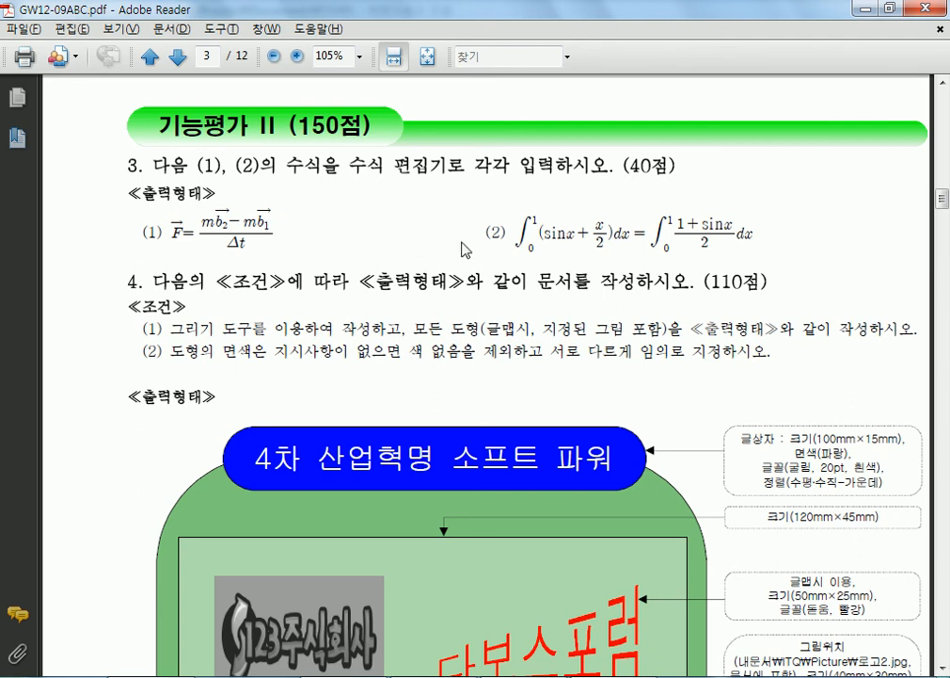
drag(484, 232, 748, 241)
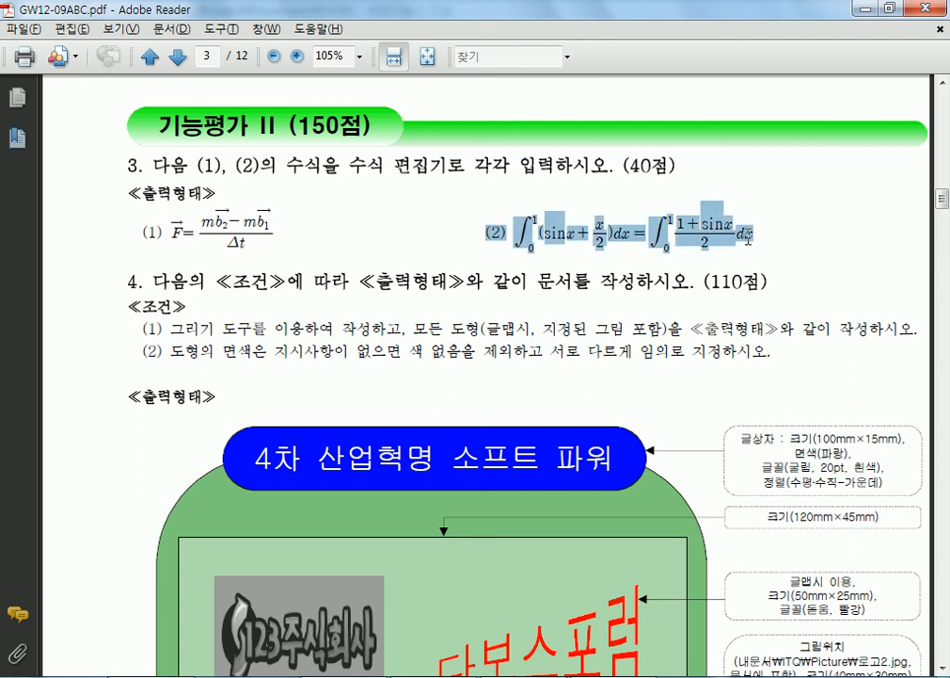
drag(142, 232, 282, 224)
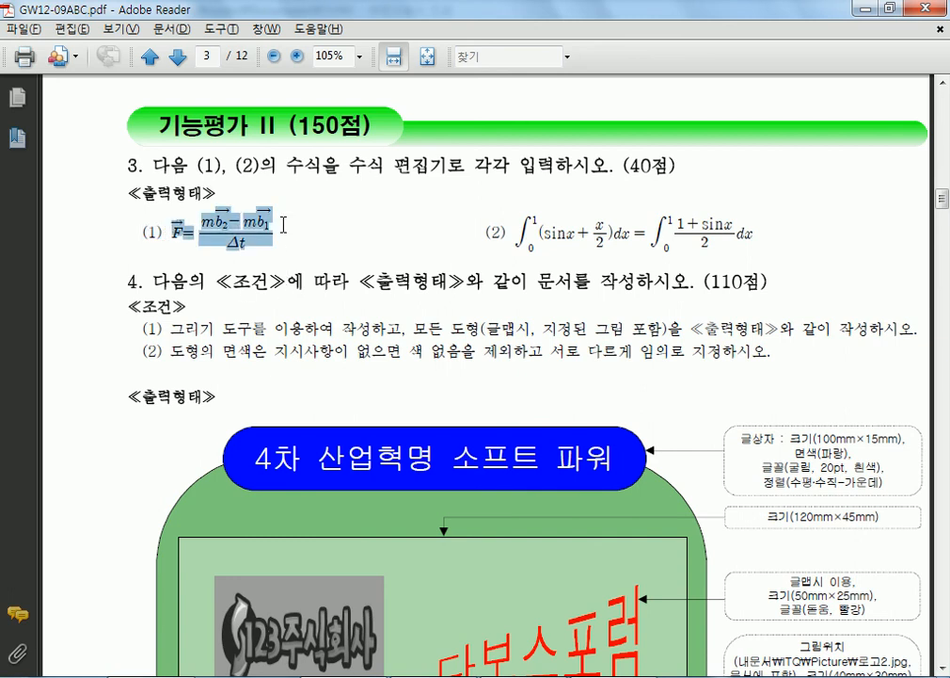
click(299, 234)
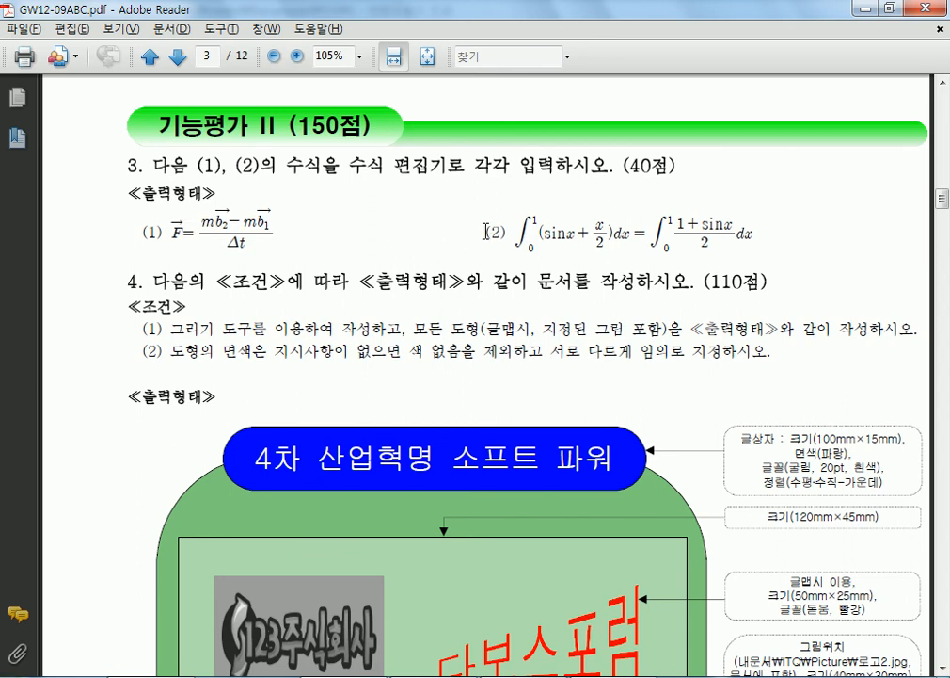
drag(485, 232, 505, 231)
click(507, 231)
drag(512, 231, 753, 234)
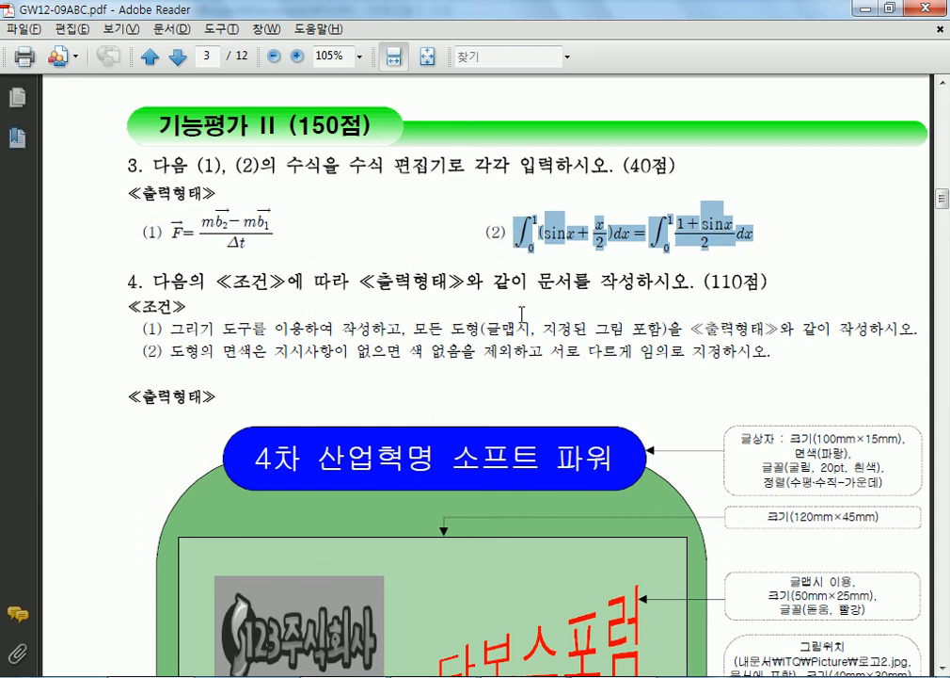
- Continue to page 4, checking the hyperlink note and the title word 미래사회
scroll(523, 311, down, 5)
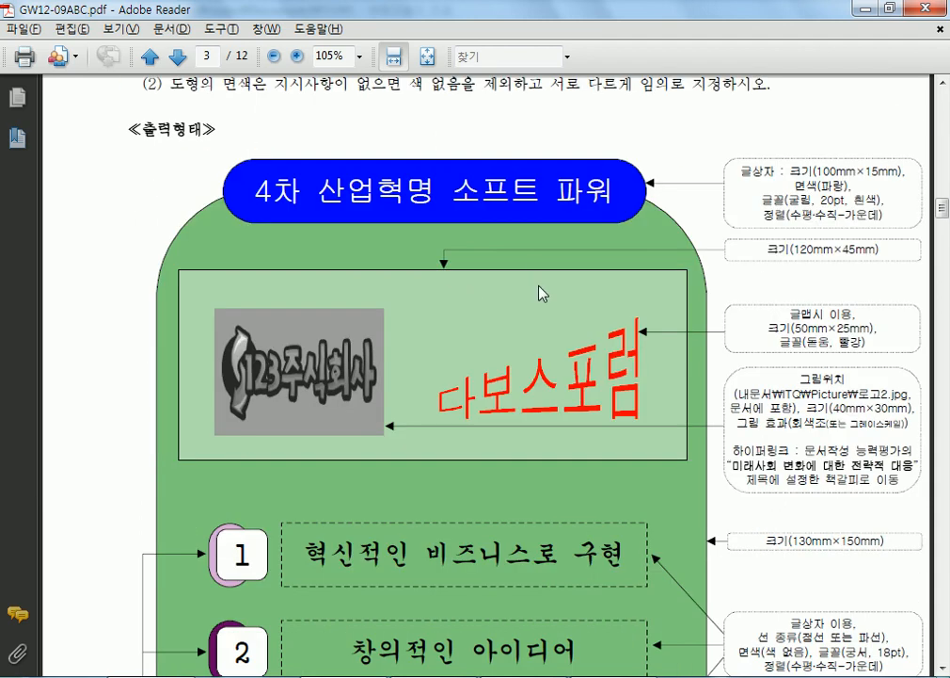
scroll(537, 291, down, 3)
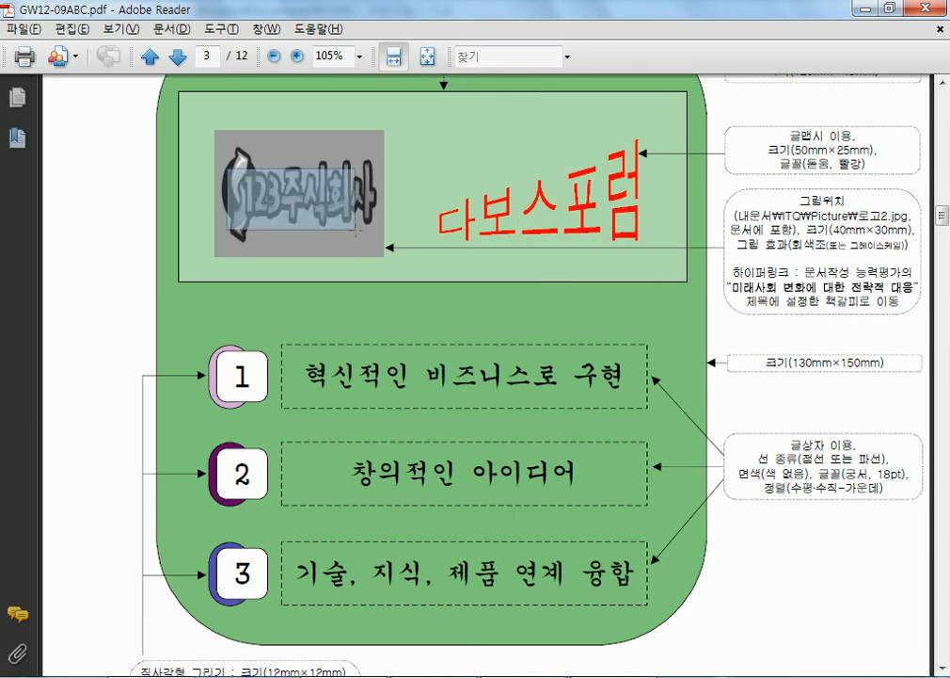
scroll(640, 217, down, 2)
drag(734, 182, 870, 212)
click(749, 186)
scroll(340, 230, down, 15)
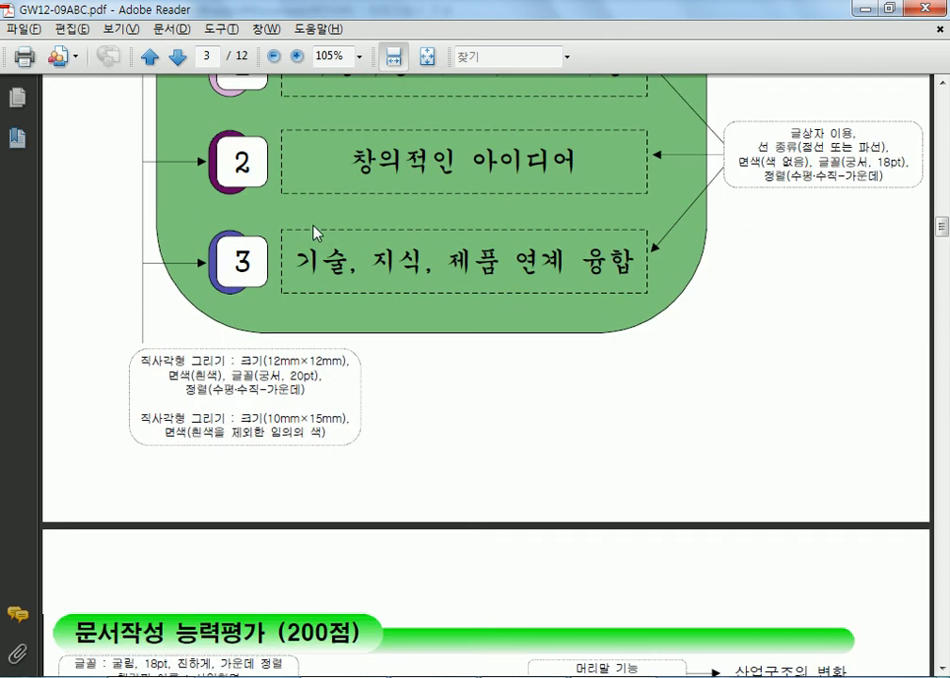
drag(235, 182, 343, 183)
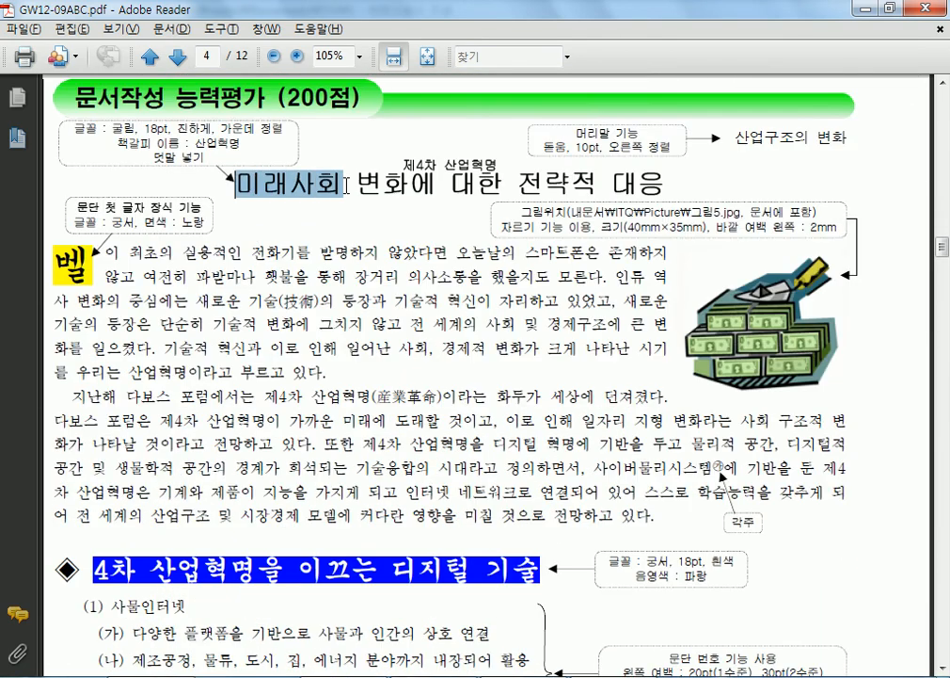
- Inspect page 4's bookmark name 산업혁명, full title, header 산업구조의 변화 and label 제4차 산업혁명
click(236, 182)
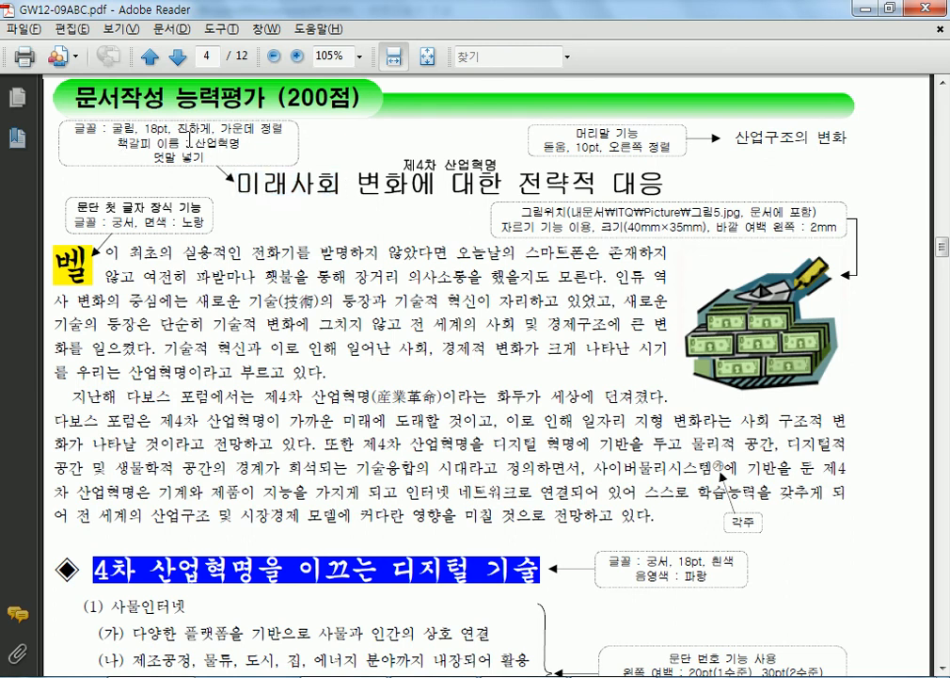
drag(193, 143, 243, 143)
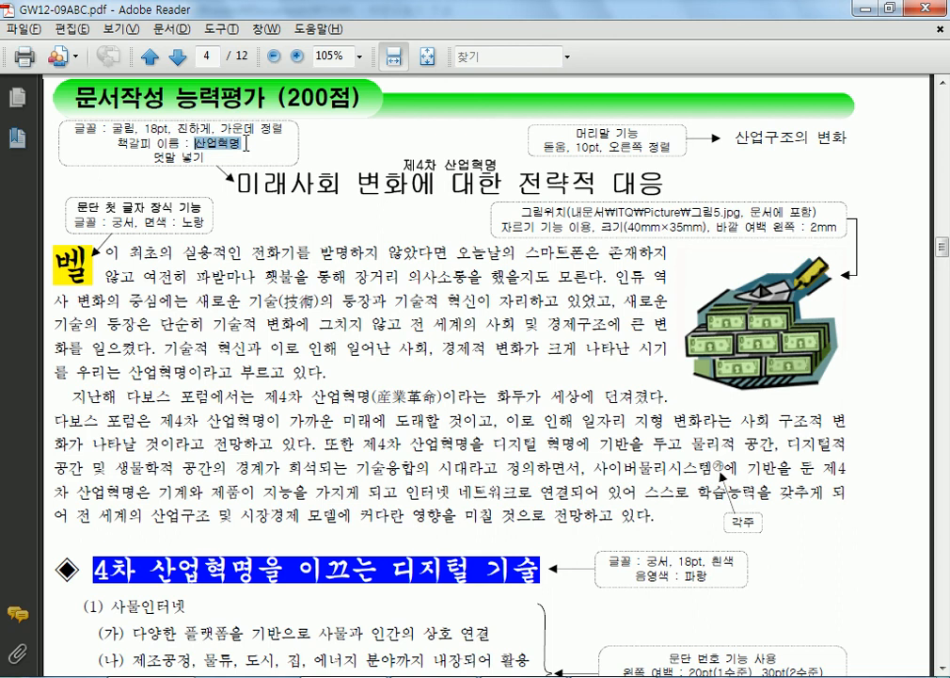
click(263, 180)
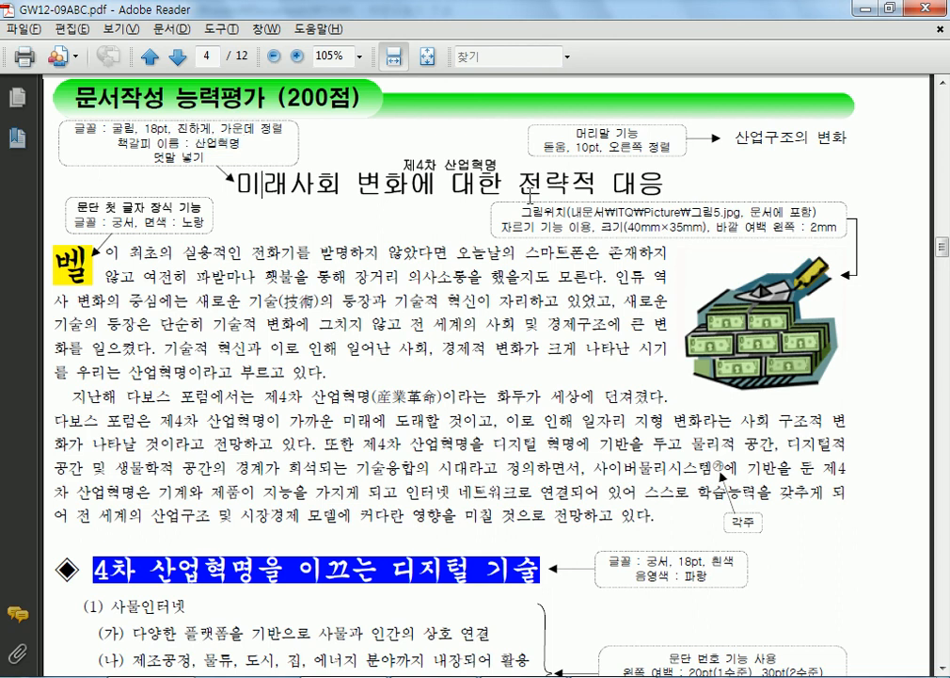
drag(656, 190, 640, 191)
scroll(297, 209, up, 10)
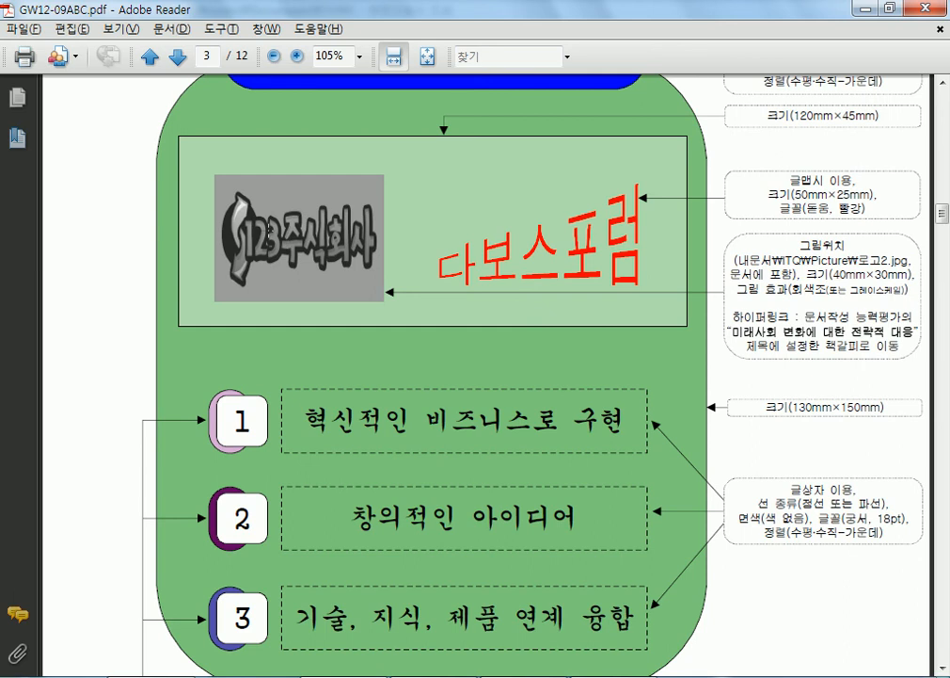
click(269, 229)
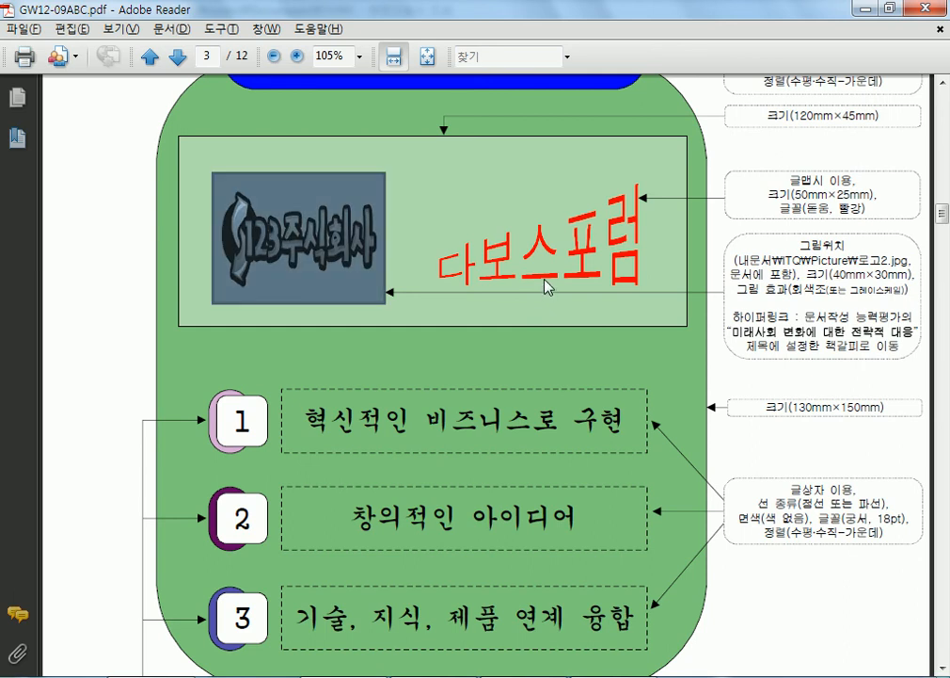
scroll(546, 287, down, 10)
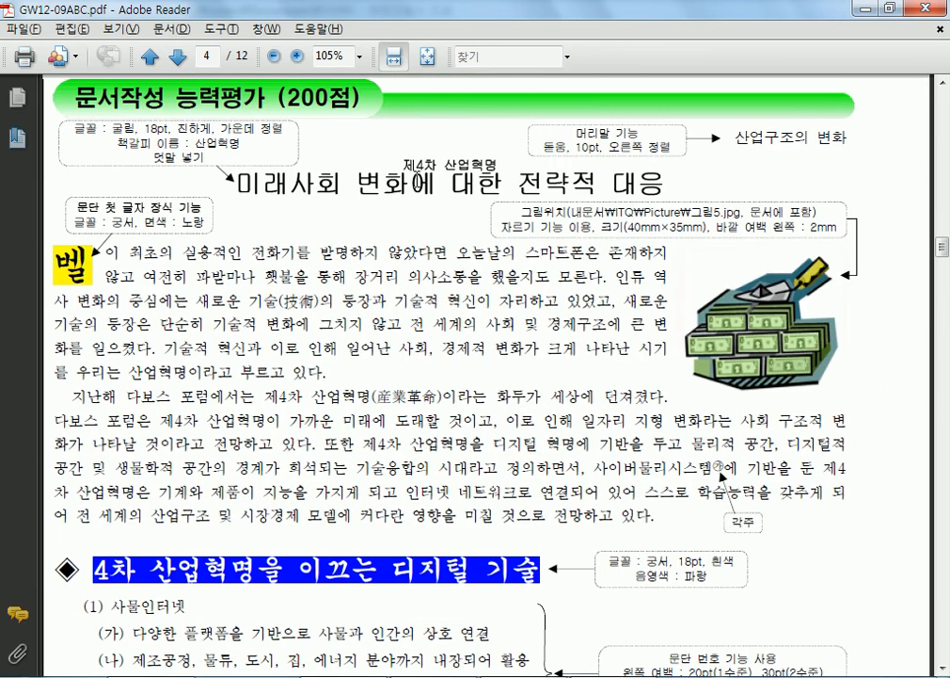
drag(269, 179, 655, 192)
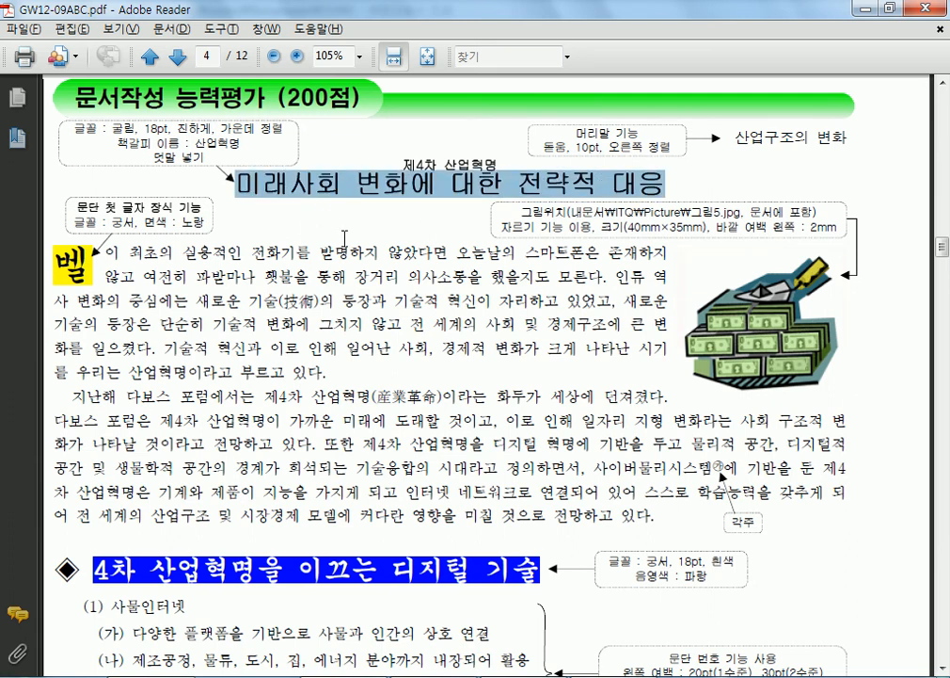
click(319, 197)
drag(735, 137, 847, 139)
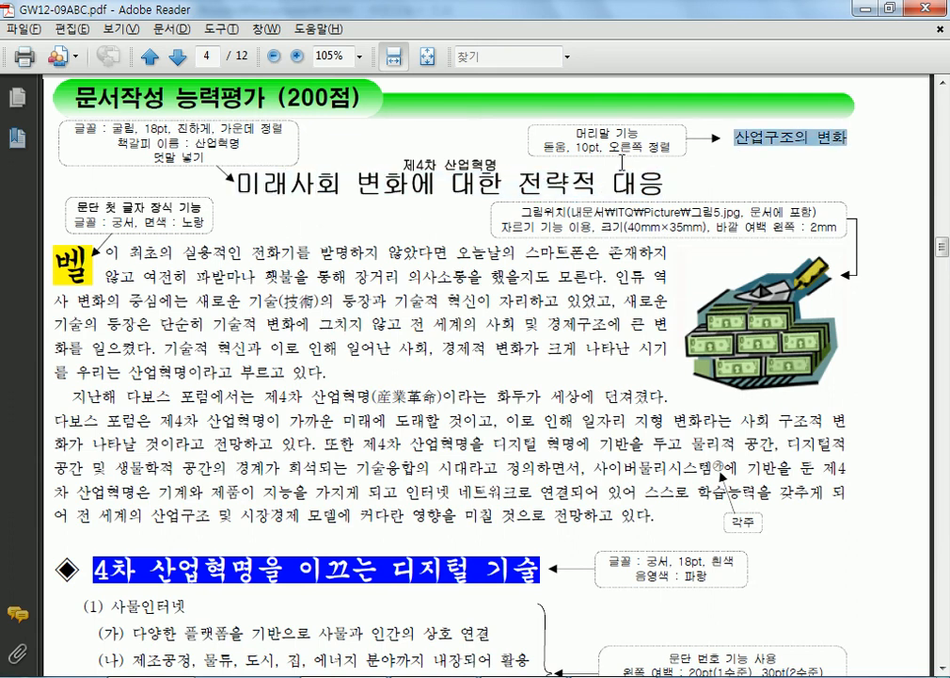
drag(405, 165, 497, 167)
- Check the second paragraph's indent and the opening body text, then reach the outline list and table
scroll(272, 255, down, 2)
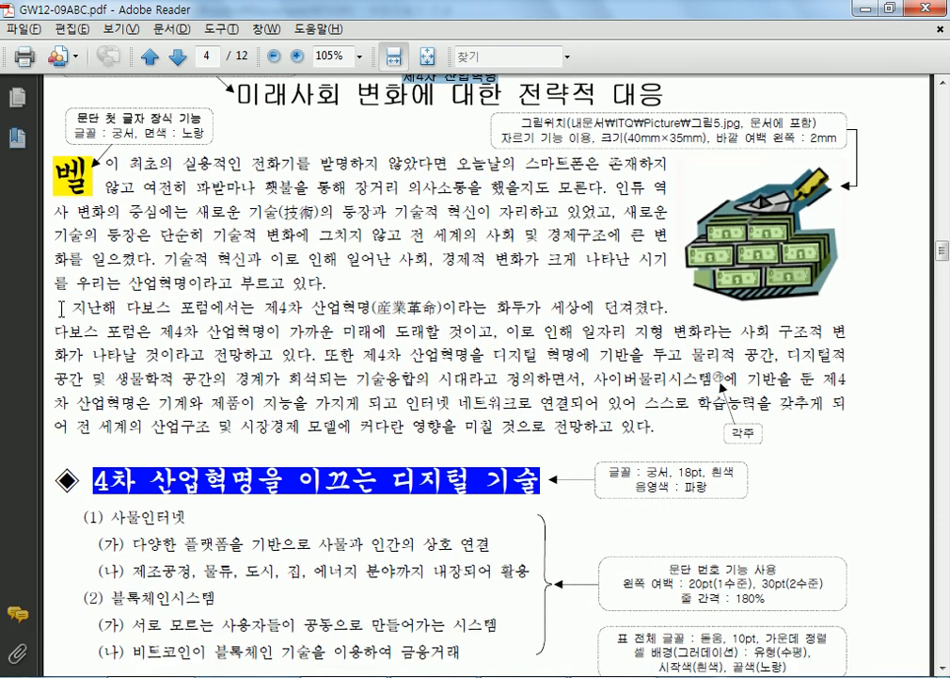
drag(56, 307, 73, 304)
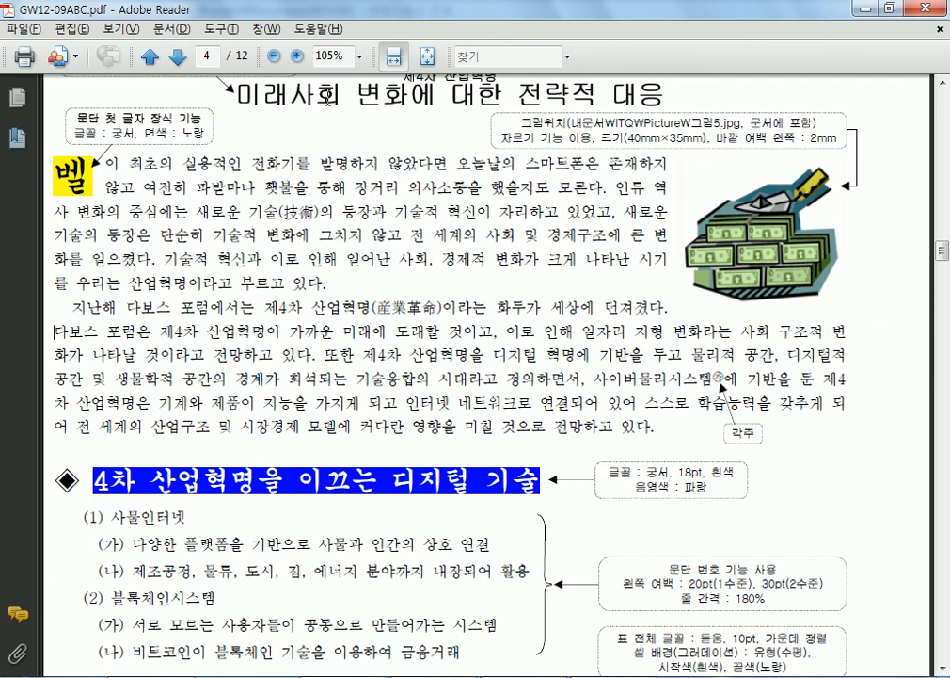
drag(237, 95, 504, 95)
drag(412, 160, 488, 307)
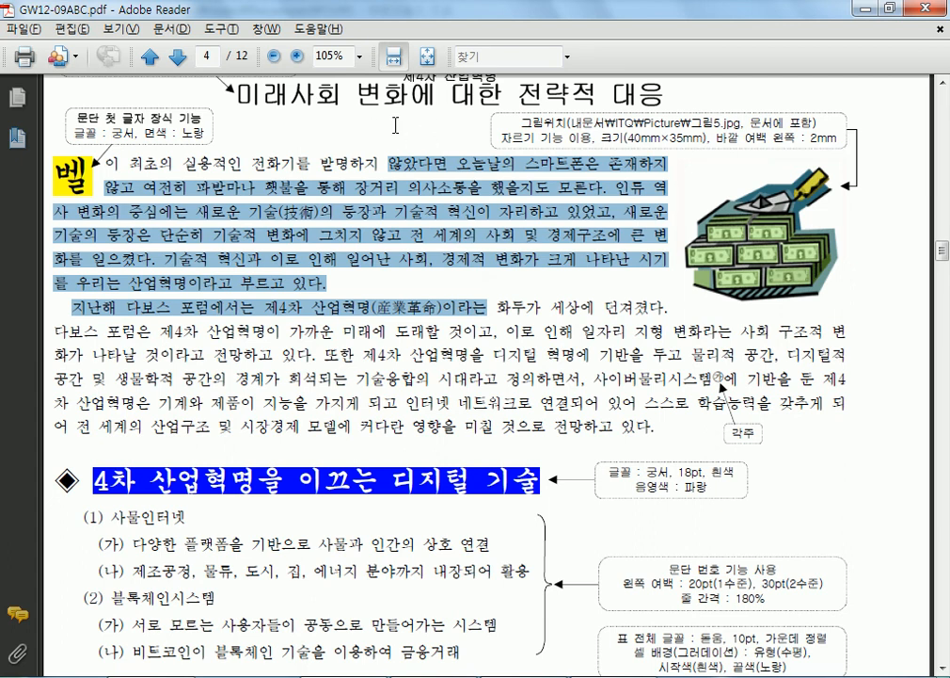
scroll(282, 113, down, 5)
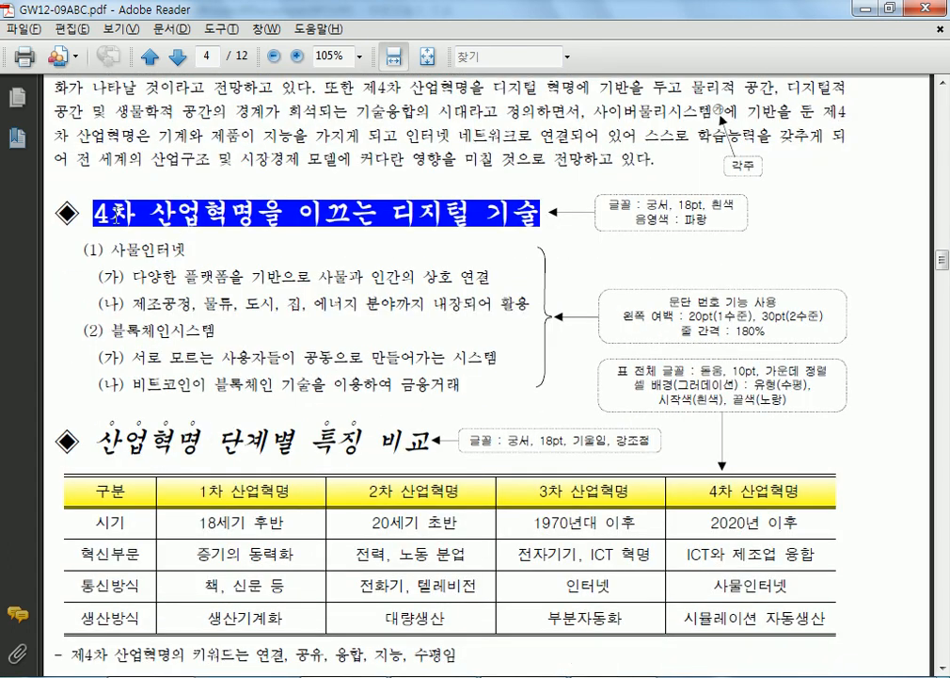
- Review the numbered outline list, including the word 비트코인이
drag(115, 216, 181, 383)
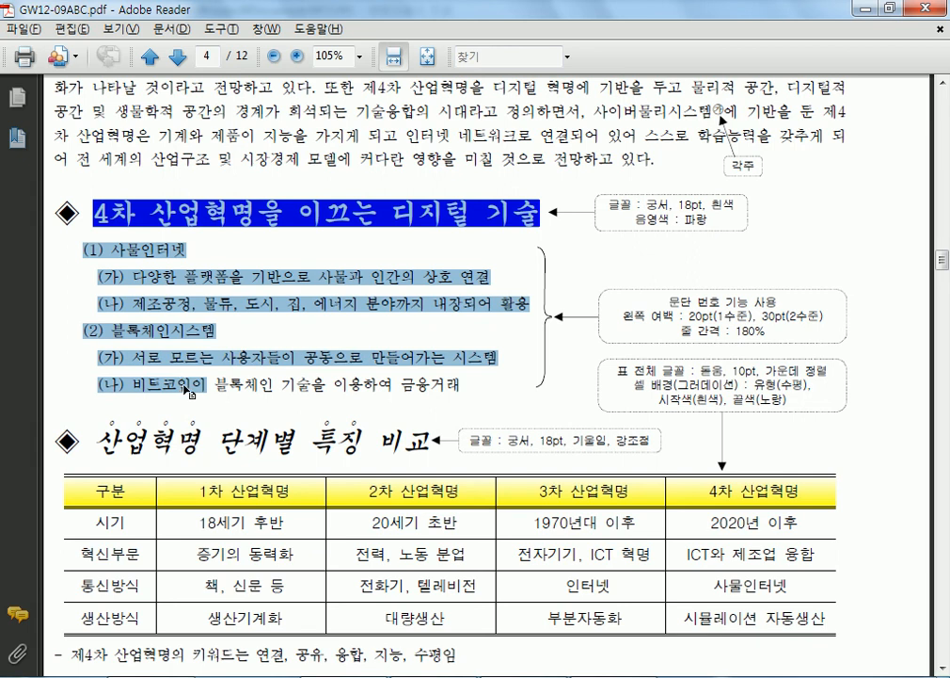
click(77, 159)
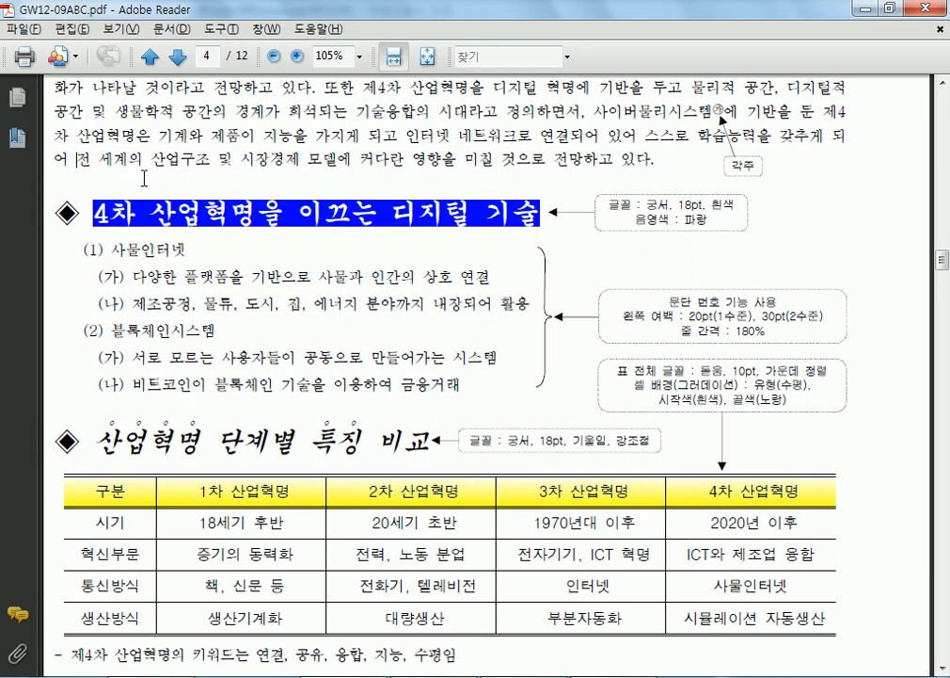
scroll(142, 175, down, 2)
double_click(167, 296)
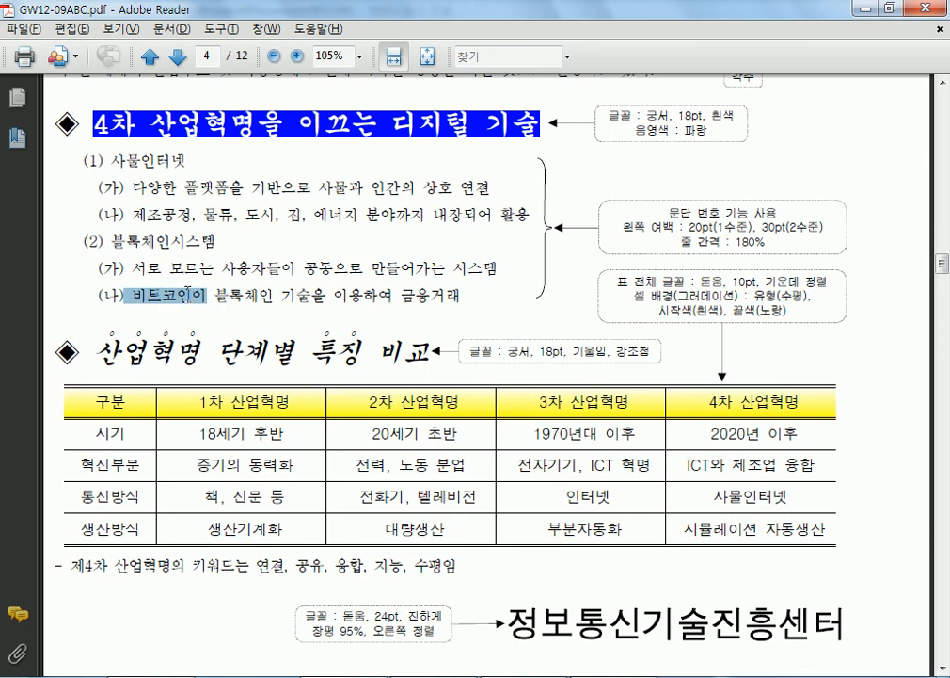
click(152, 318)
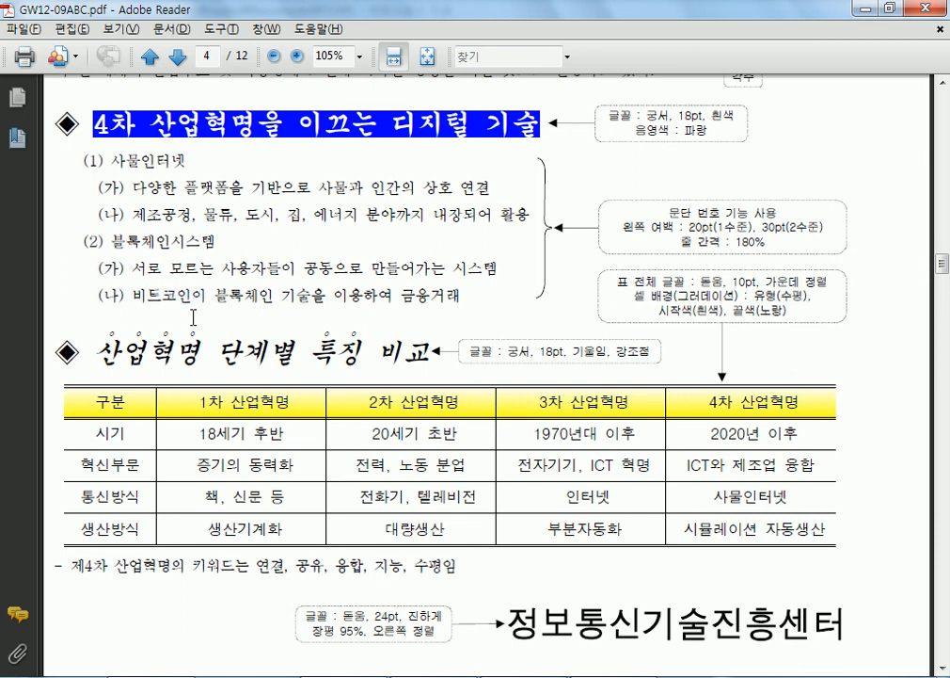
- Check the 정보통신기술진흥센터 heading and the keyword line from 제4차 산업혁명의 to 지능, 수평임
scroll(167, 324, down, 1)
scroll(132, 269, down, 3)
drag(58, 381, 675, 448)
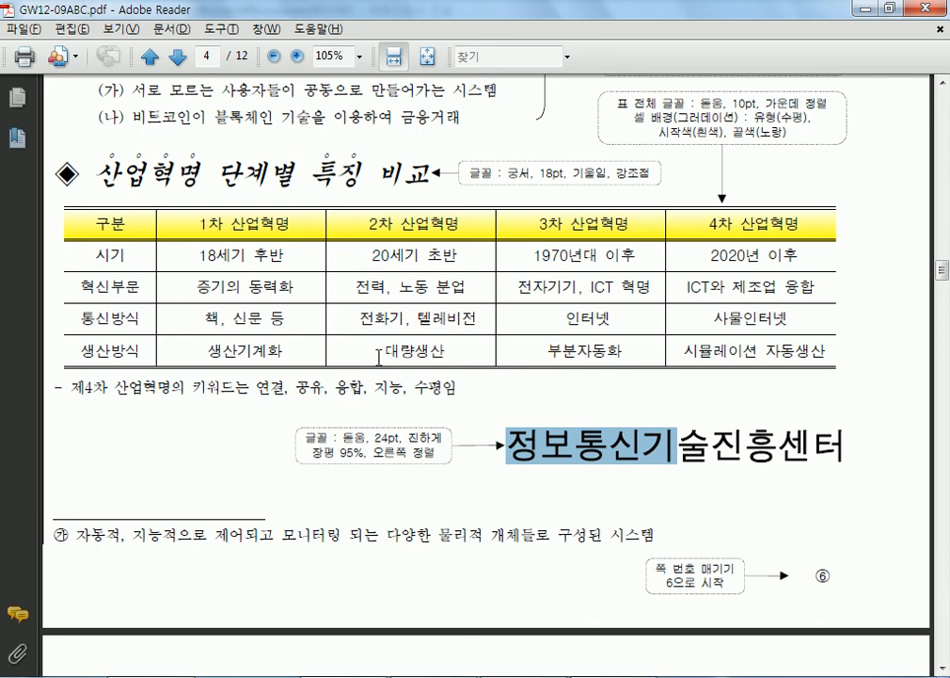
click(386, 381)
drag(459, 386, 375, 387)
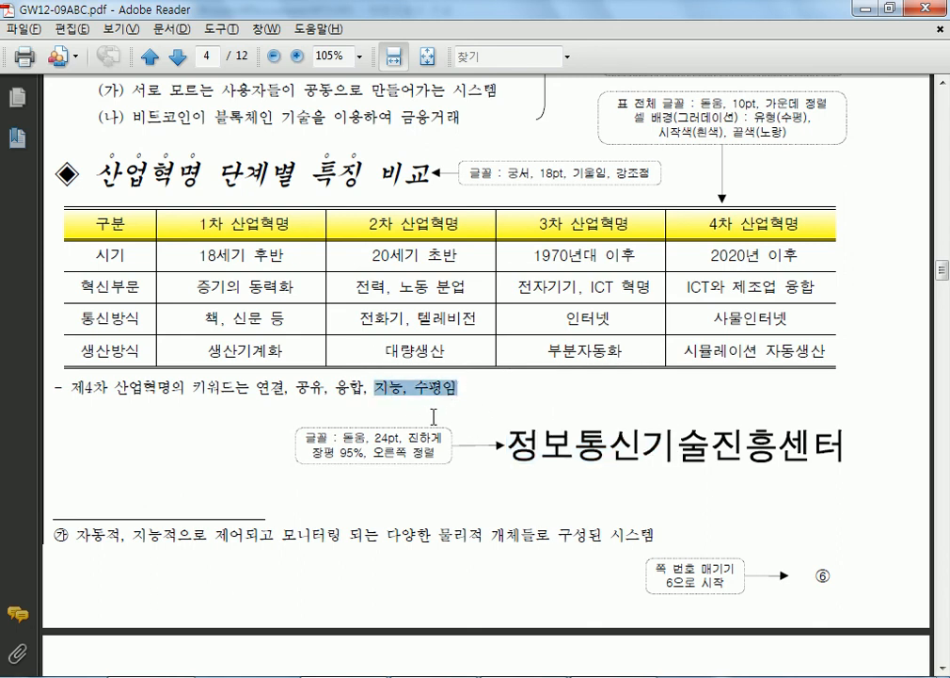
click(59, 386)
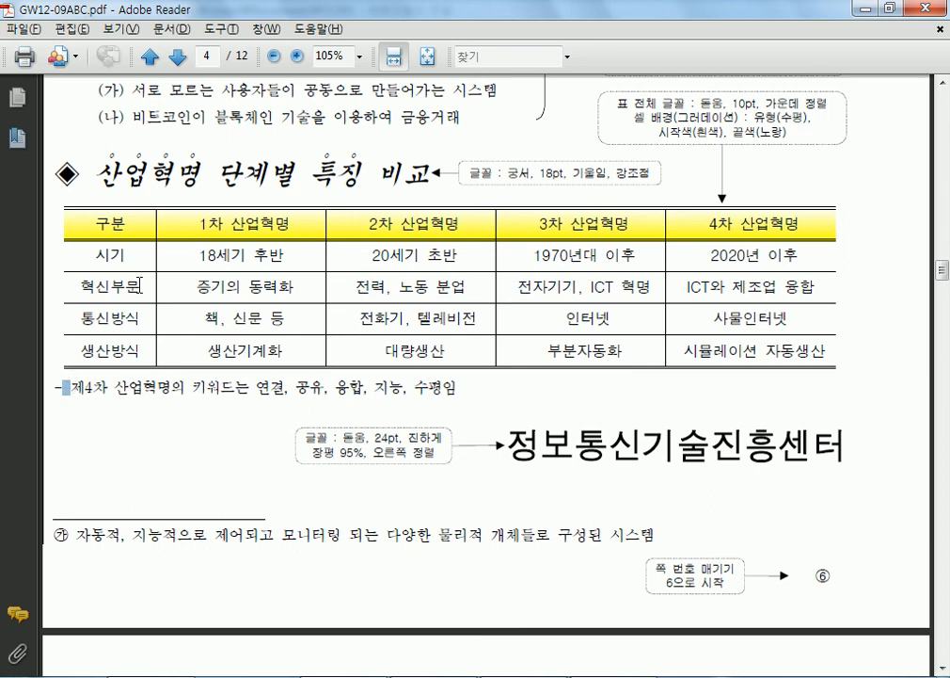
scroll(139, 286, down, 2)
click(115, 129)
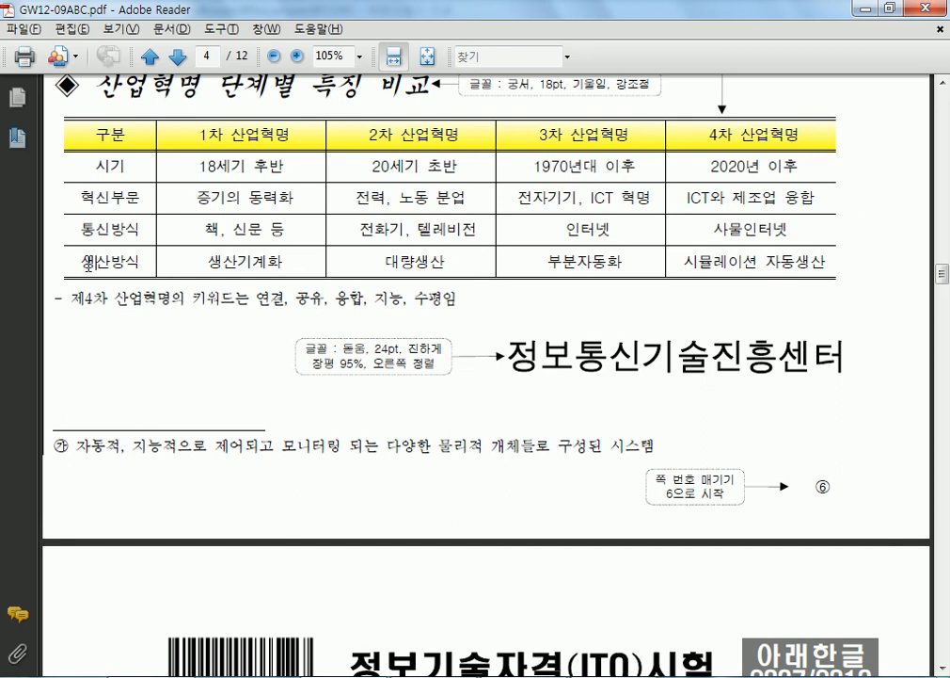
drag(71, 300, 186, 300)
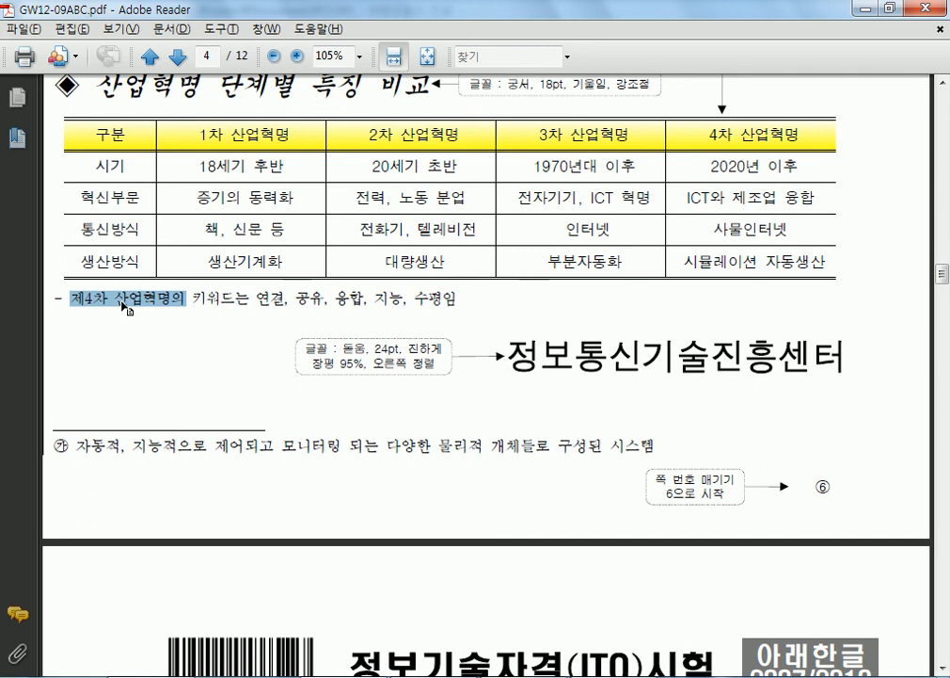
- Go back up to page 3's drawing task and return to the Hangul answer document
scroll(125, 306, up, 15)
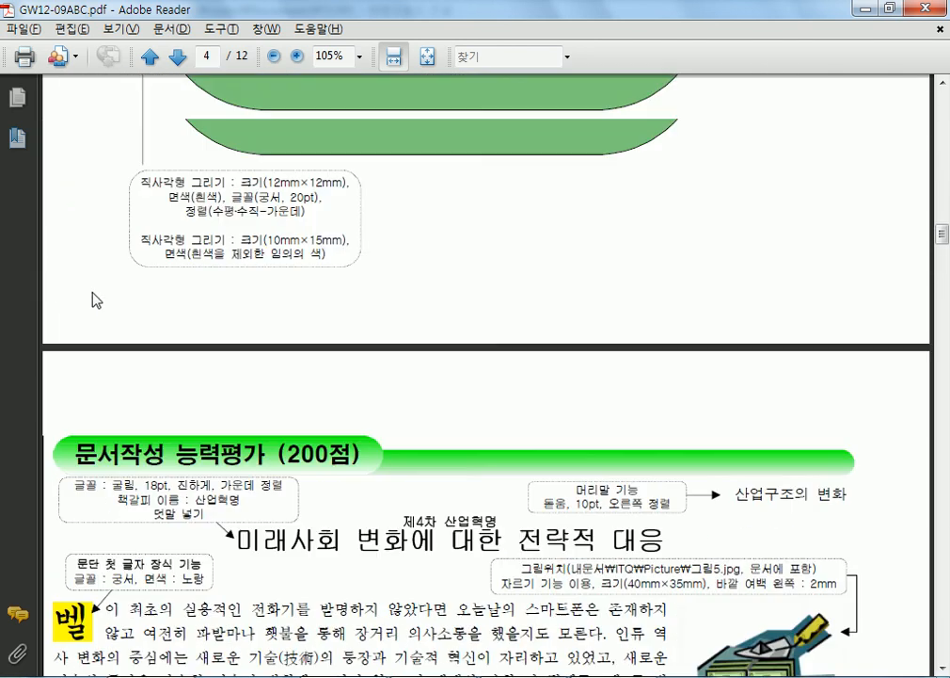
scroll(87, 299, up, 10)
scroll(85, 300, down, 3)
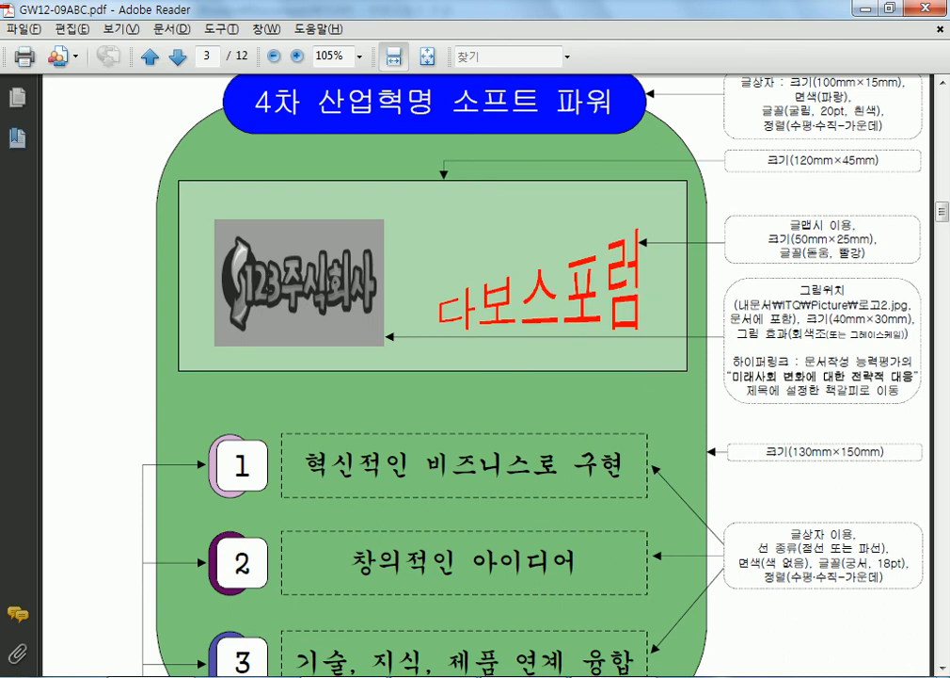
key(alt+Tab)
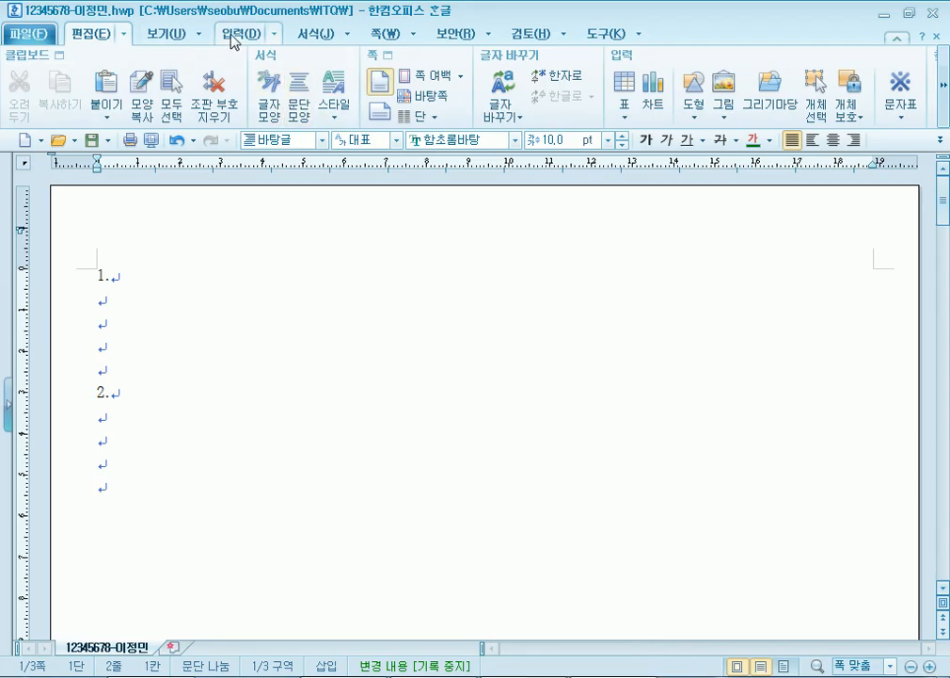
- Open 글맵시 만들기 from the 입력 tab with its 글맵시 모양 list, then switch to the exam PDF
click(230, 41)
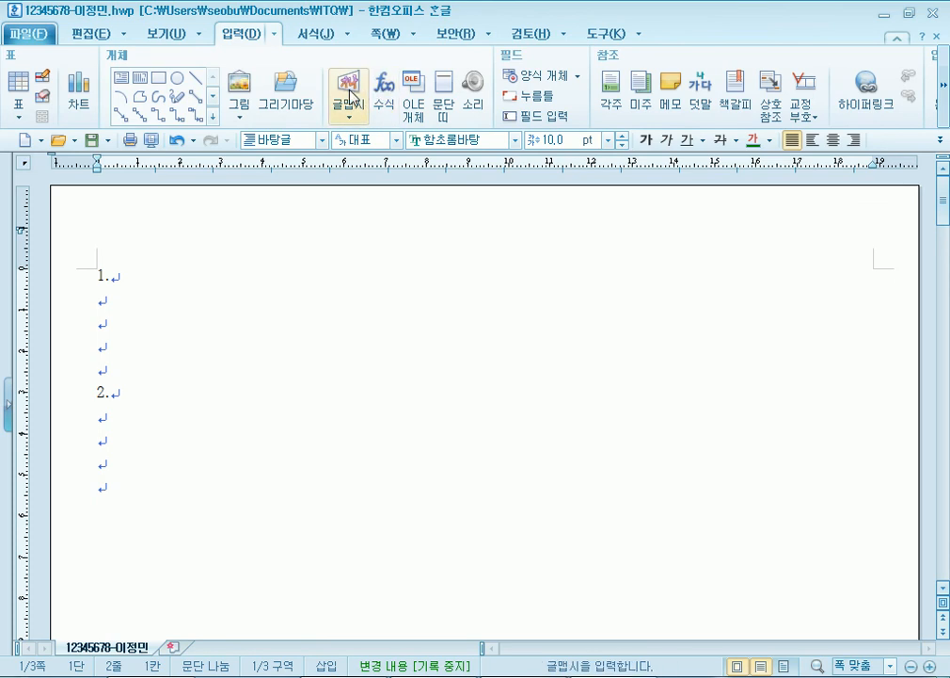
click(349, 94)
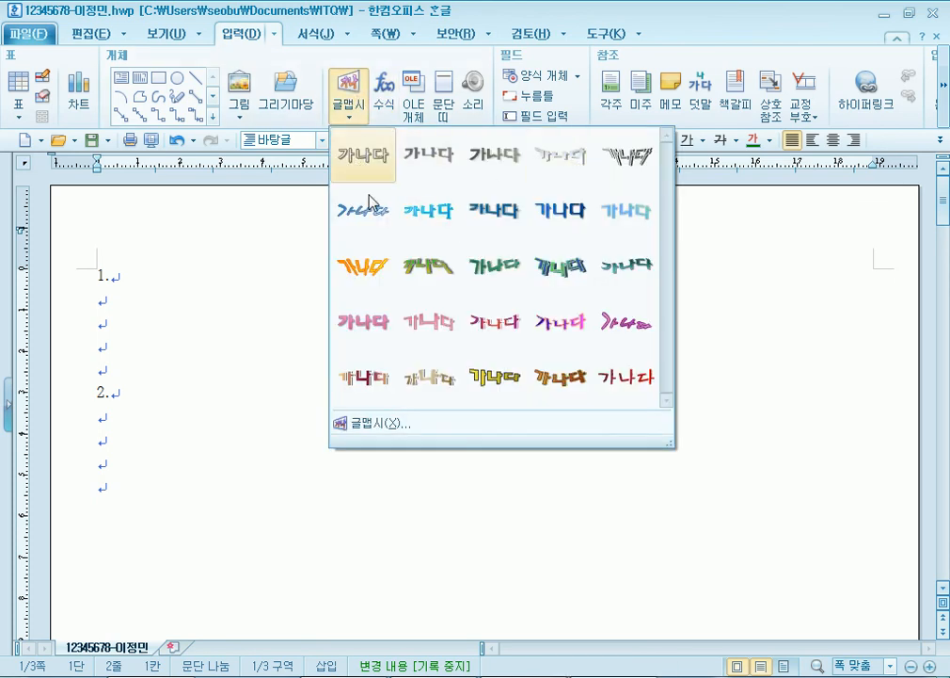
click(373, 423)
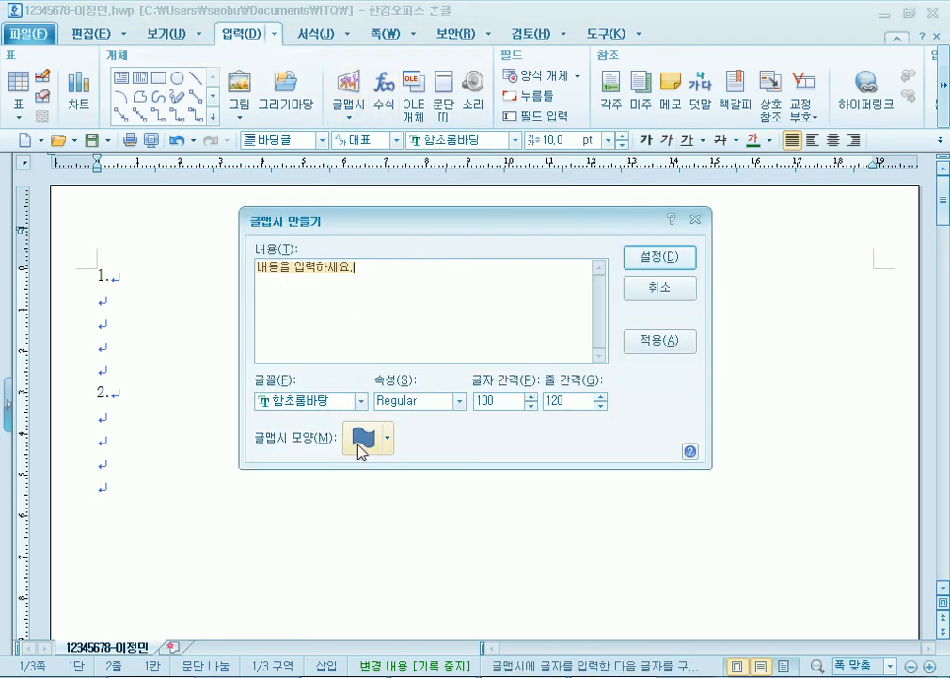
click(386, 436)
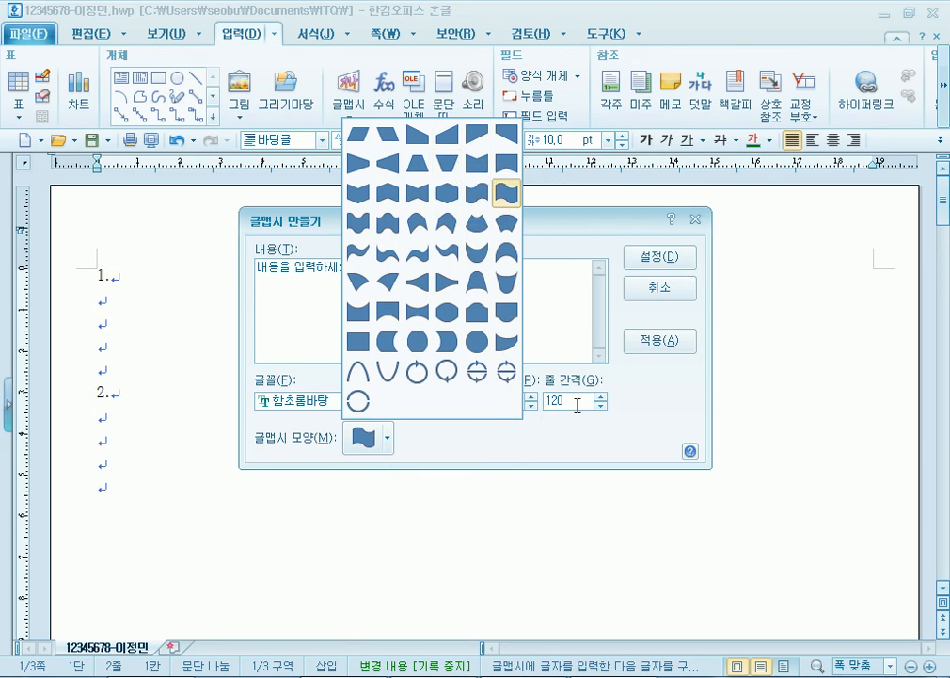
key(alt+Tab)
scroll(309, 408, up, 5)
- Locate the font names 바탕 and 함초롬바탕 in page 1's rules and cancel the 글맵시 만들기 dialog
scroll(309, 421, up, 15)
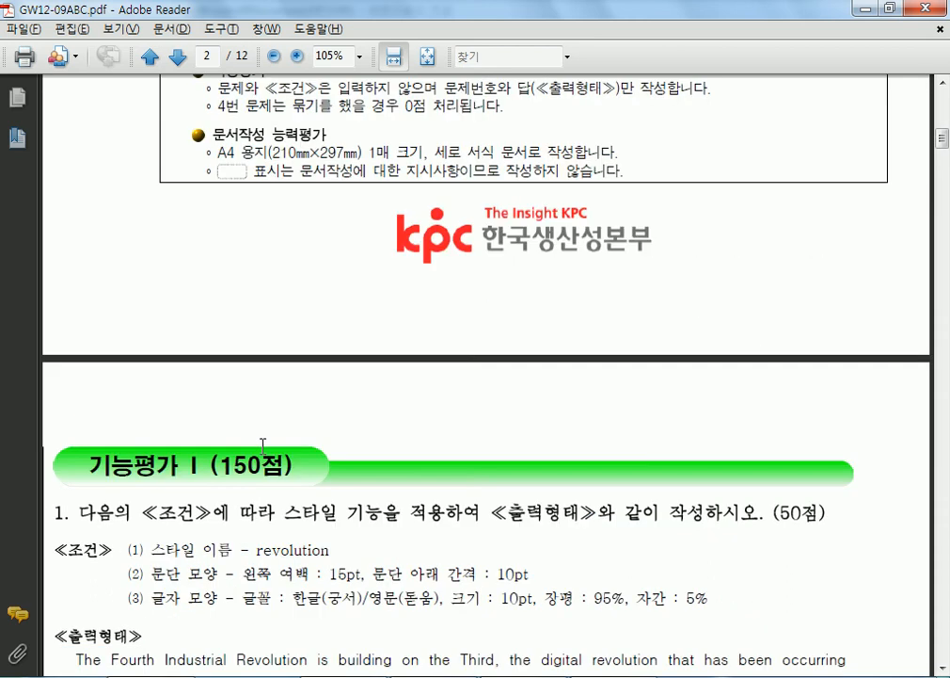
scroll(262, 444, up, 8)
drag(437, 274, 506, 274)
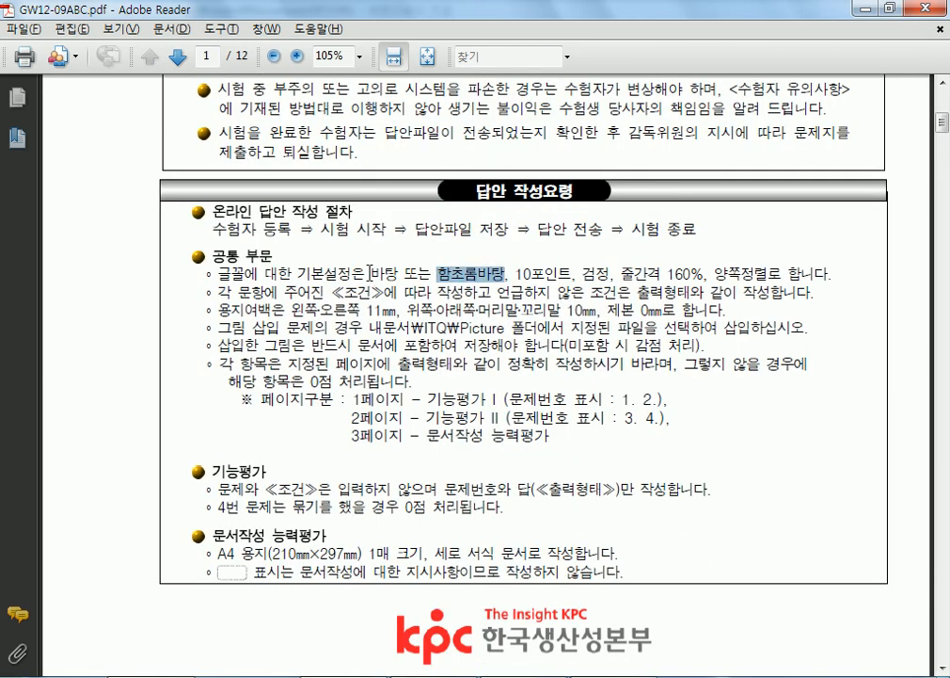
drag(368, 274, 396, 270)
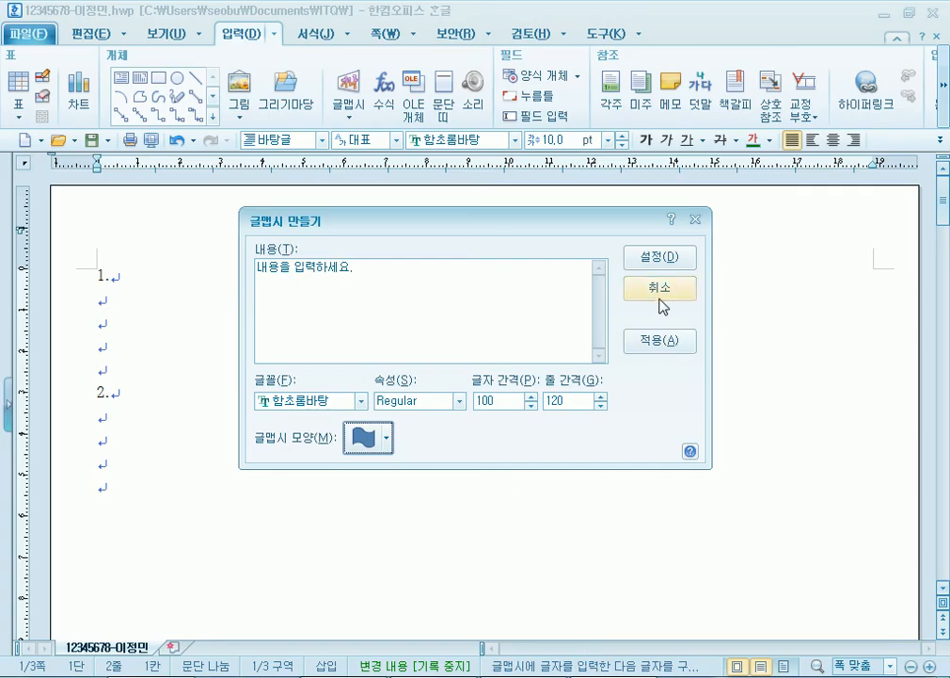
click(661, 299)
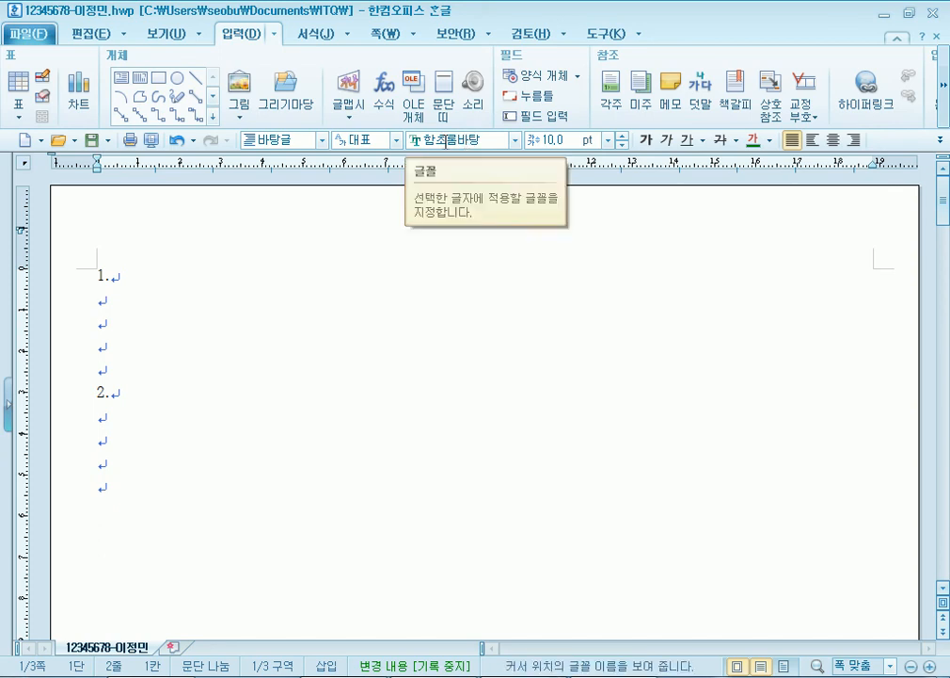
- Recheck the phrase 바탕 또는 함초롬바탕, scroll down to page 5, and return to Hangul
key(alt+Tab)
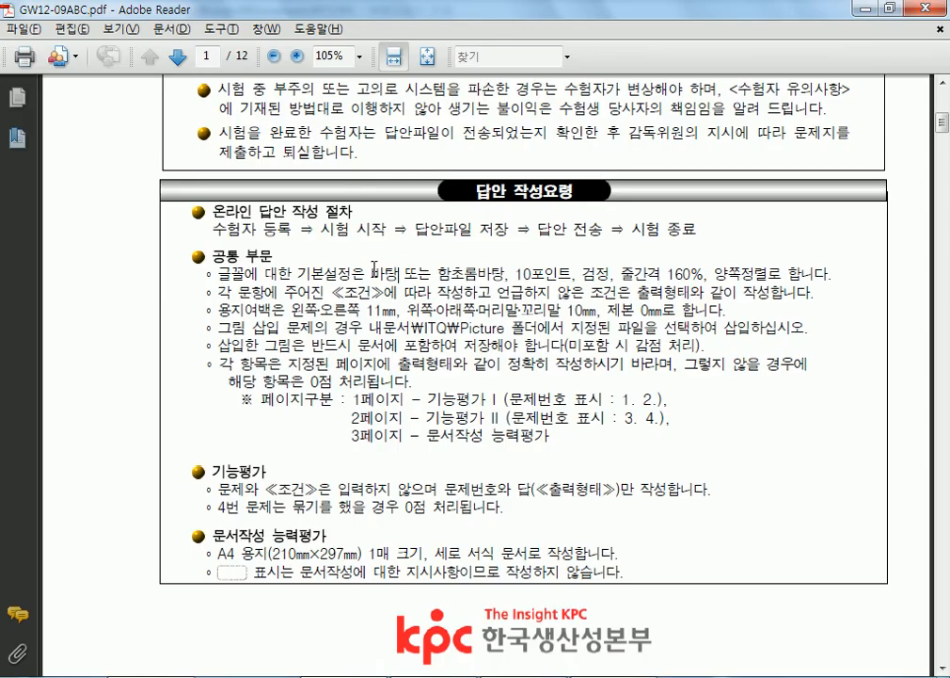
drag(370, 270, 484, 279)
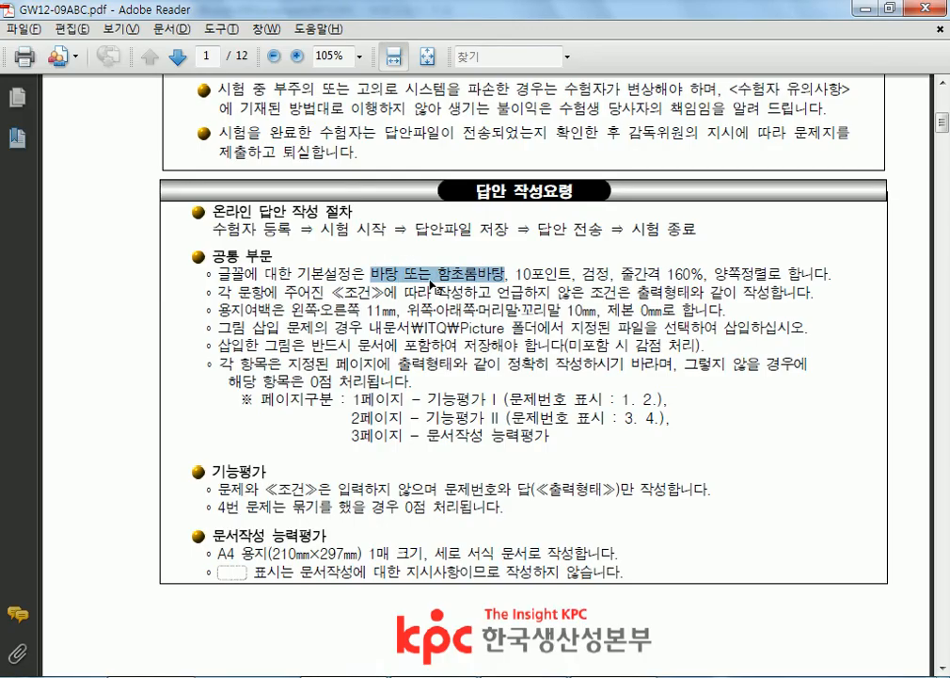
click(385, 267)
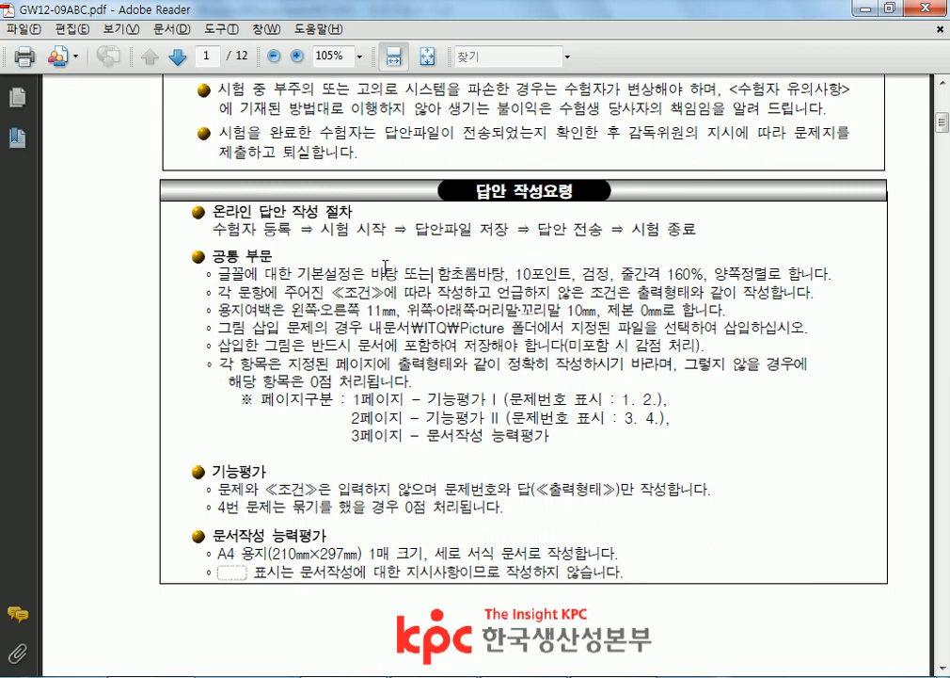
scroll(384, 267, down, 20)
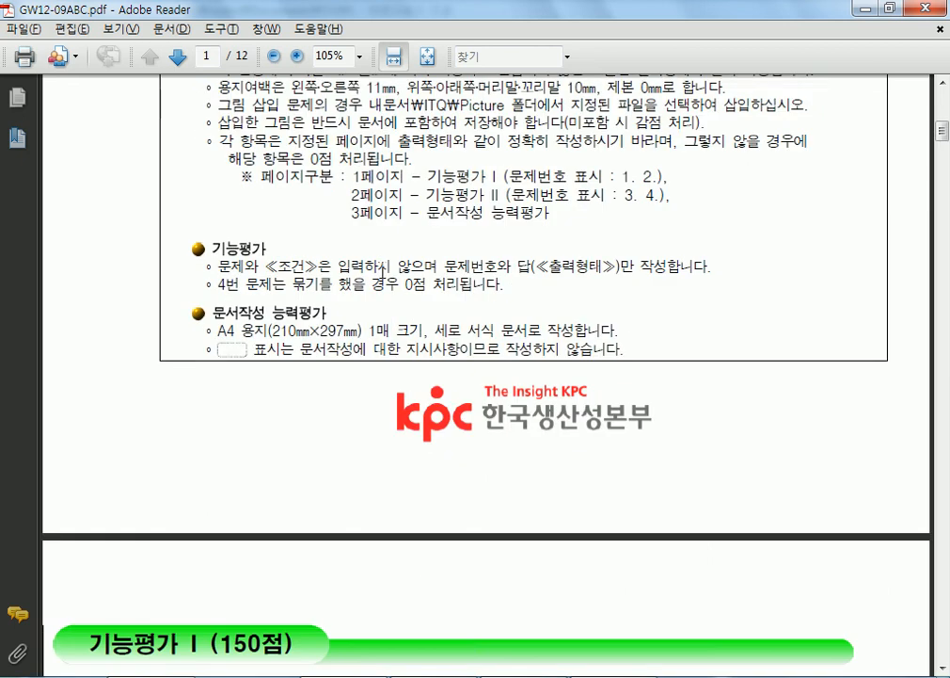
scroll(379, 287, down, 20)
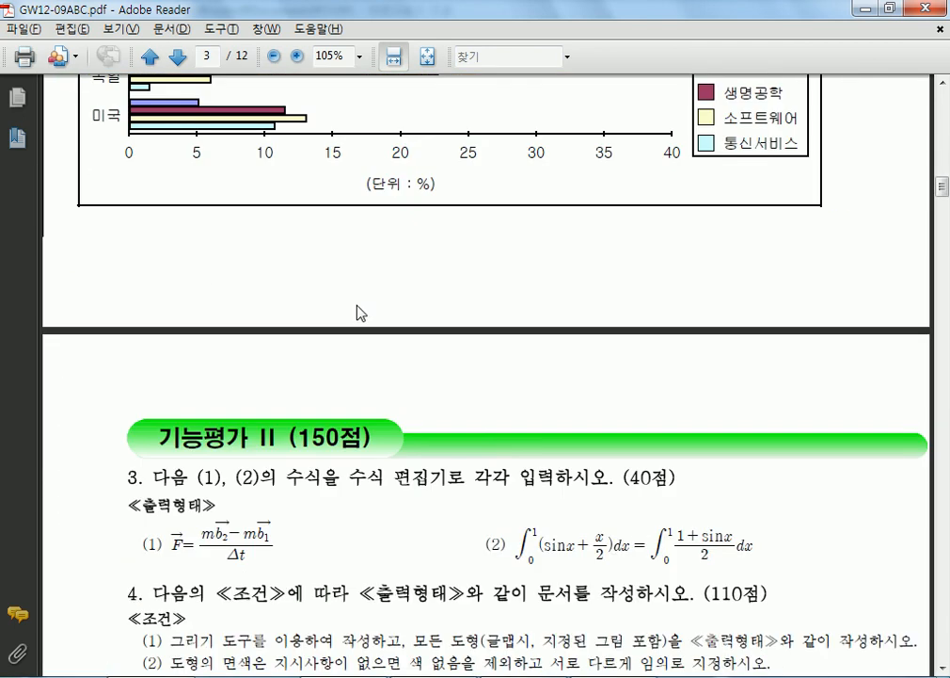
scroll(345, 299, down, 15)
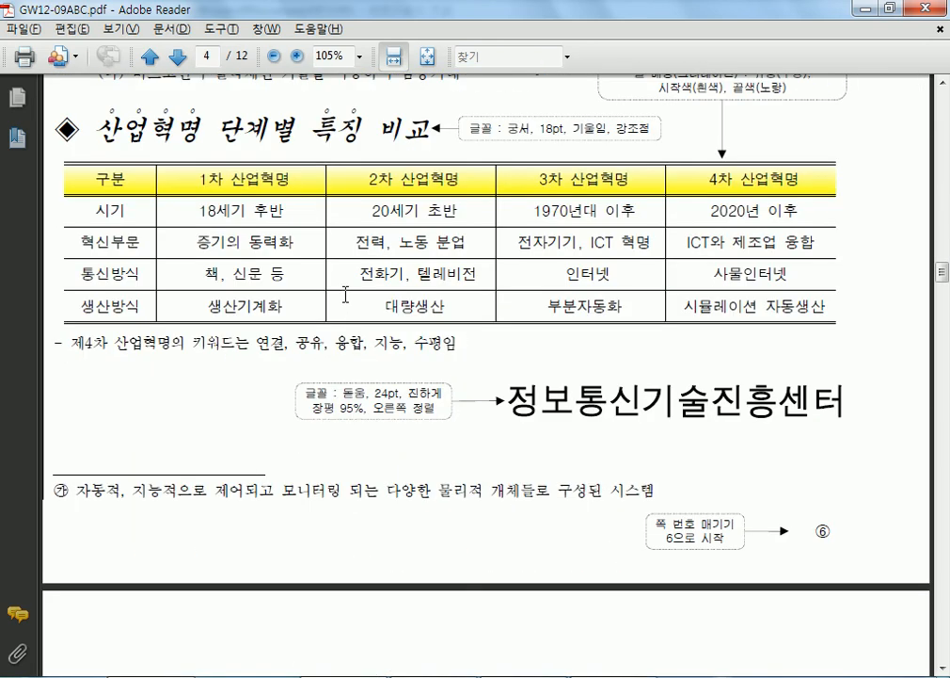
scroll(346, 291, down, 12)
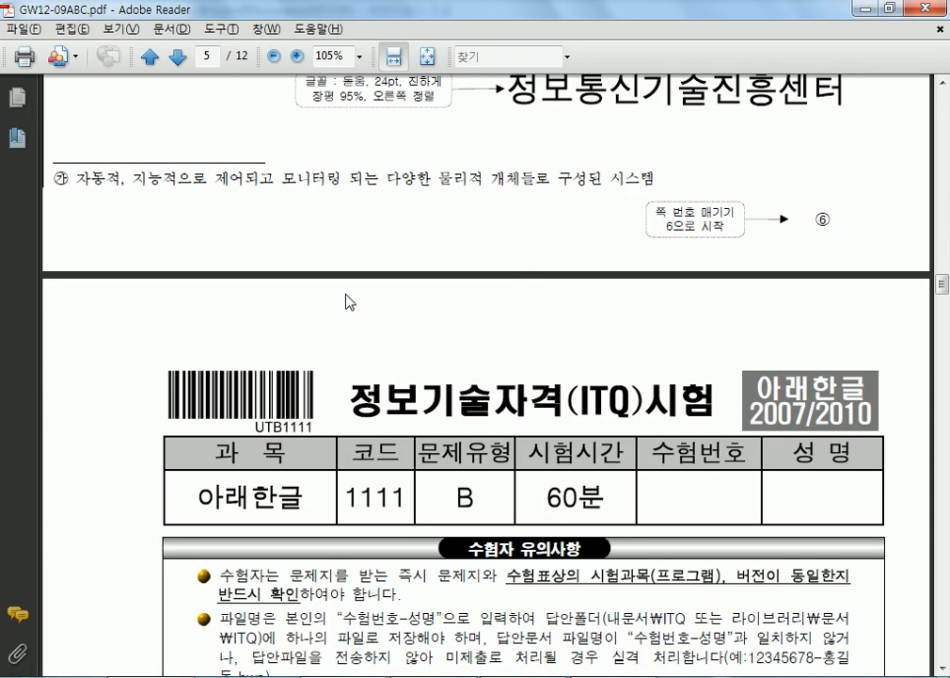
scroll(428, 341, down, 6)
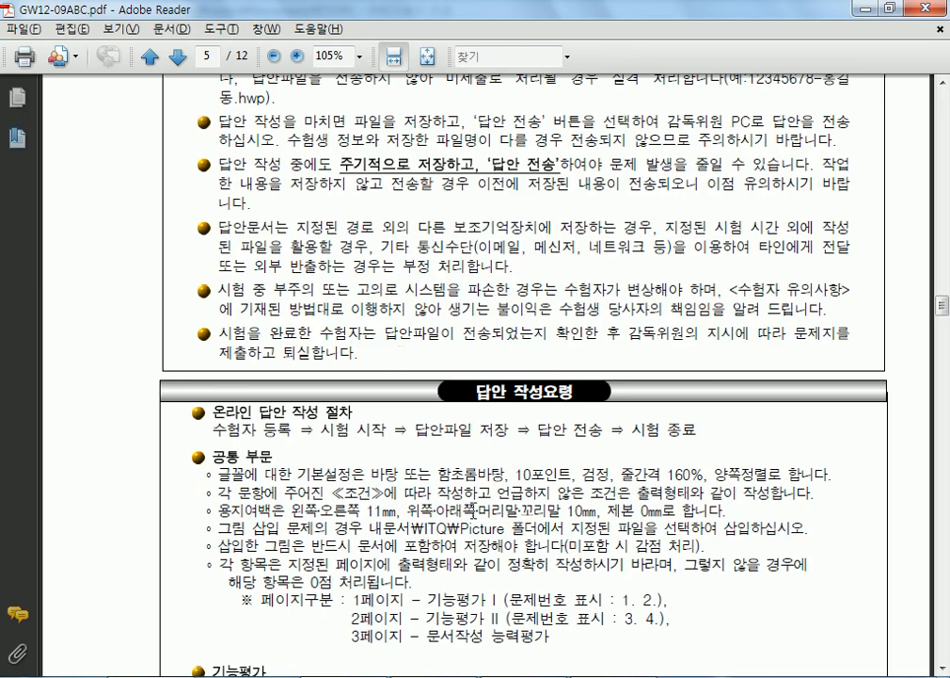
key(alt+Tab)
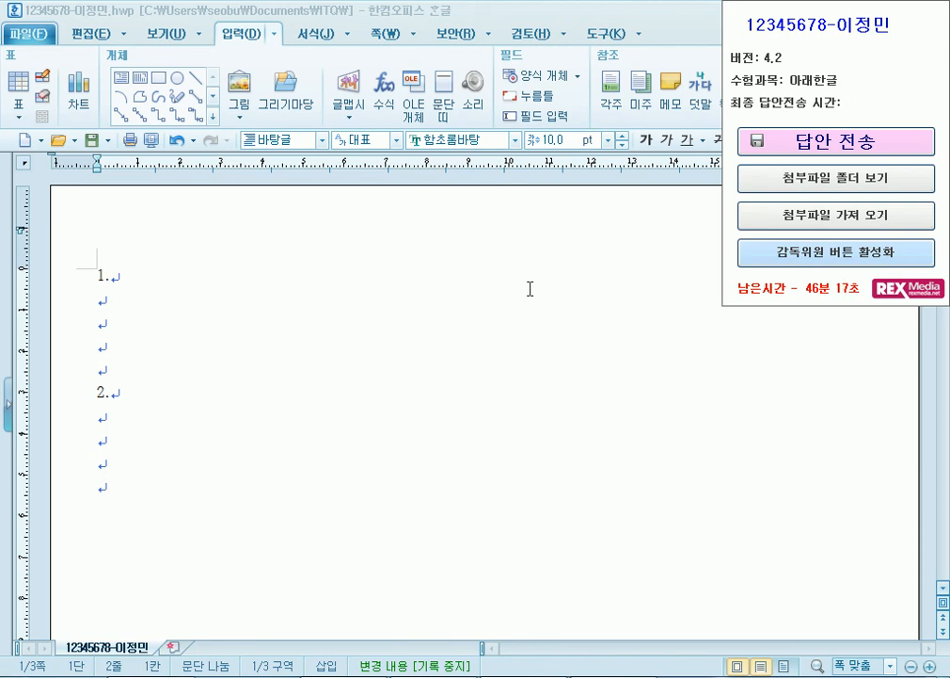
- Bring the Hangul answer document forward, then minimize it to reveal the exam PDF's 답안 작성요령 page
click(500, 288)
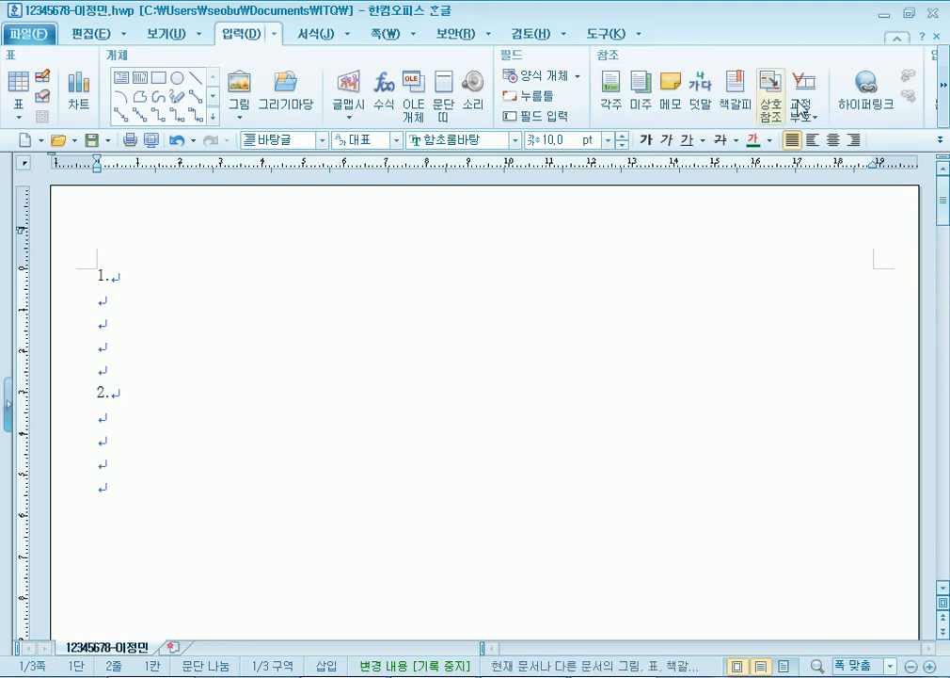
click(885, 14)
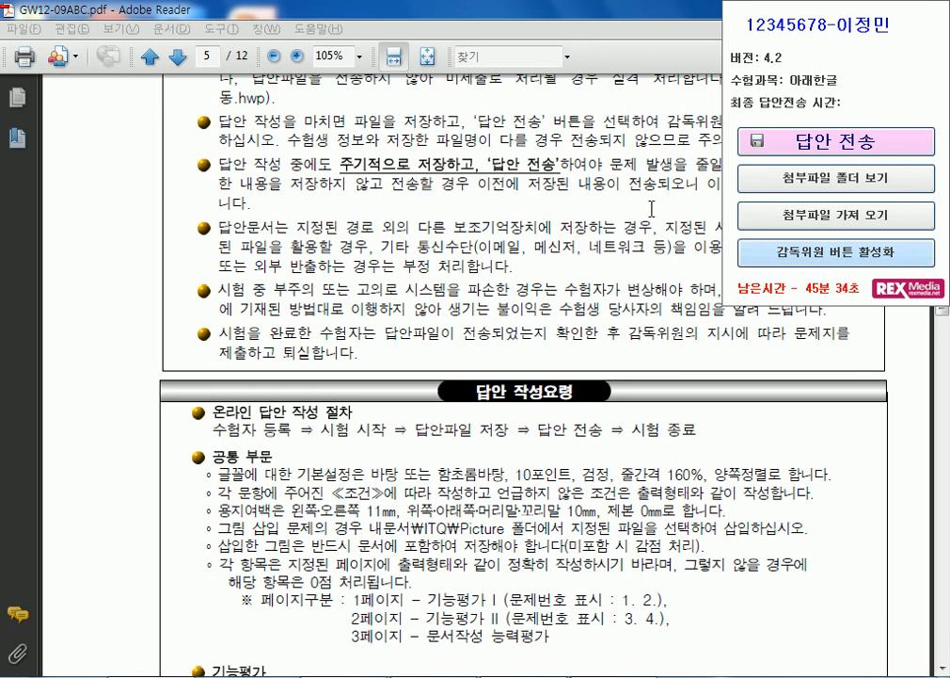
- Scroll the PDF to page 6's style question, then minimize Hangul and Adobe Reader to the desktop
click(432, 211)
scroll(424, 282, down, 10)
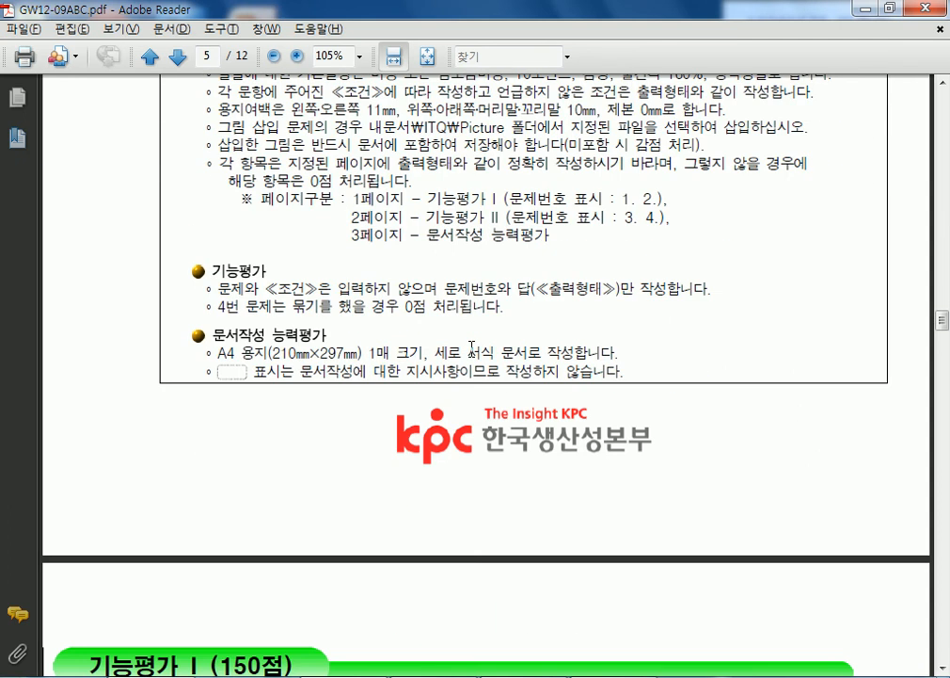
scroll(377, 323, down, 6)
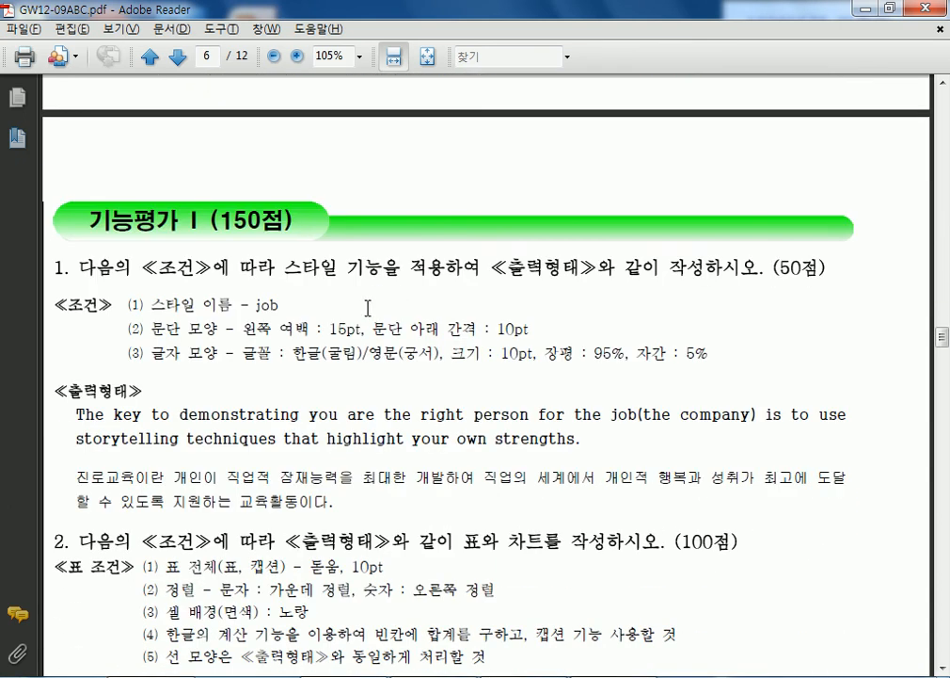
key(alt+Tab)
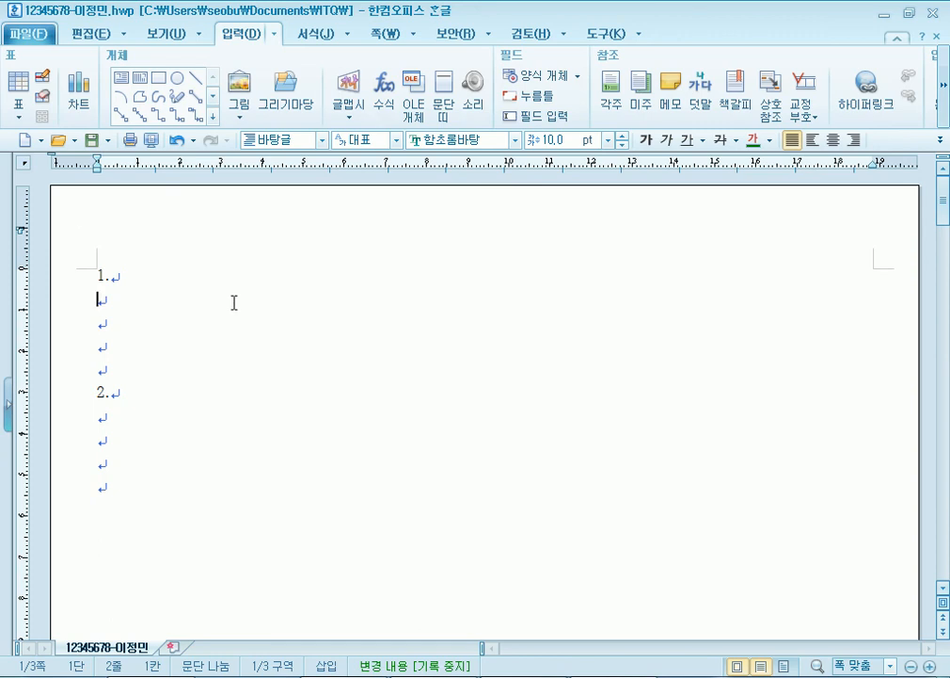
click(885, 13)
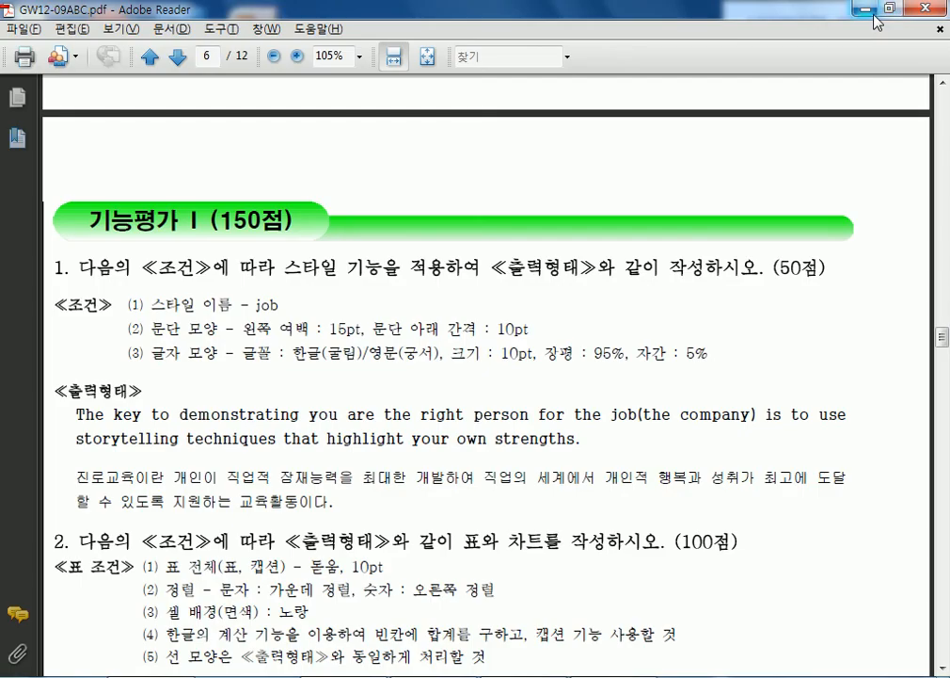
click(874, 14)
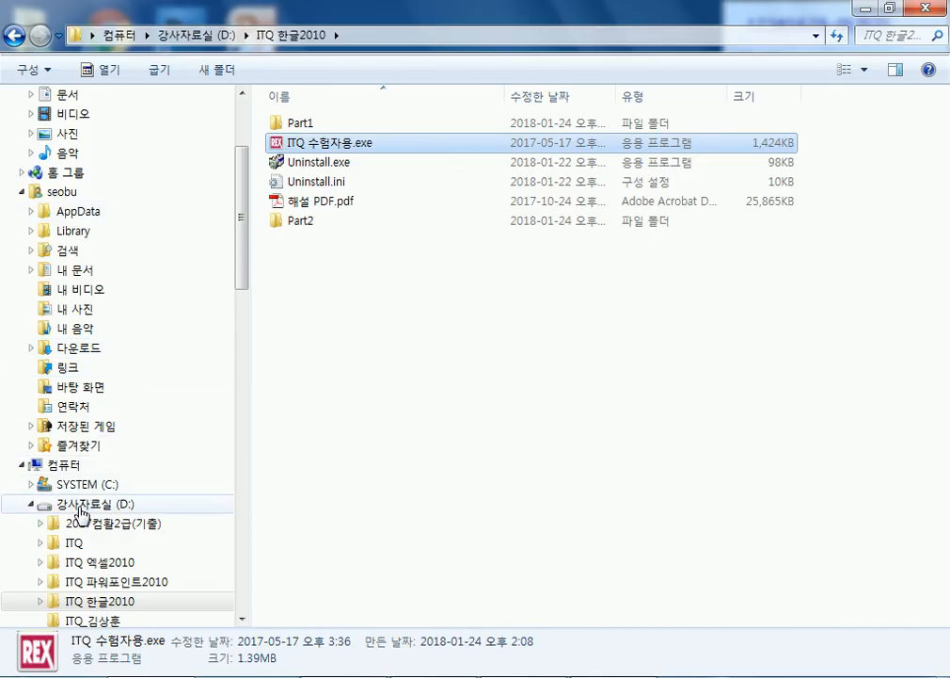
- Browse drive 강사자료실 (D:) in Explorer and open the ITQ 한글2010 folder
click(66, 505)
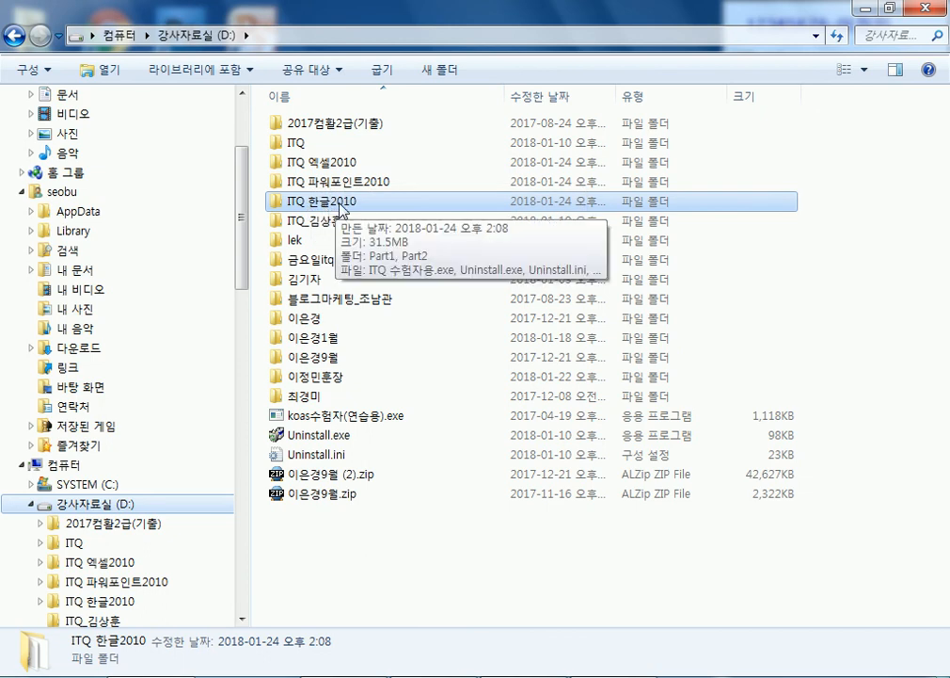
double_click(342, 206)
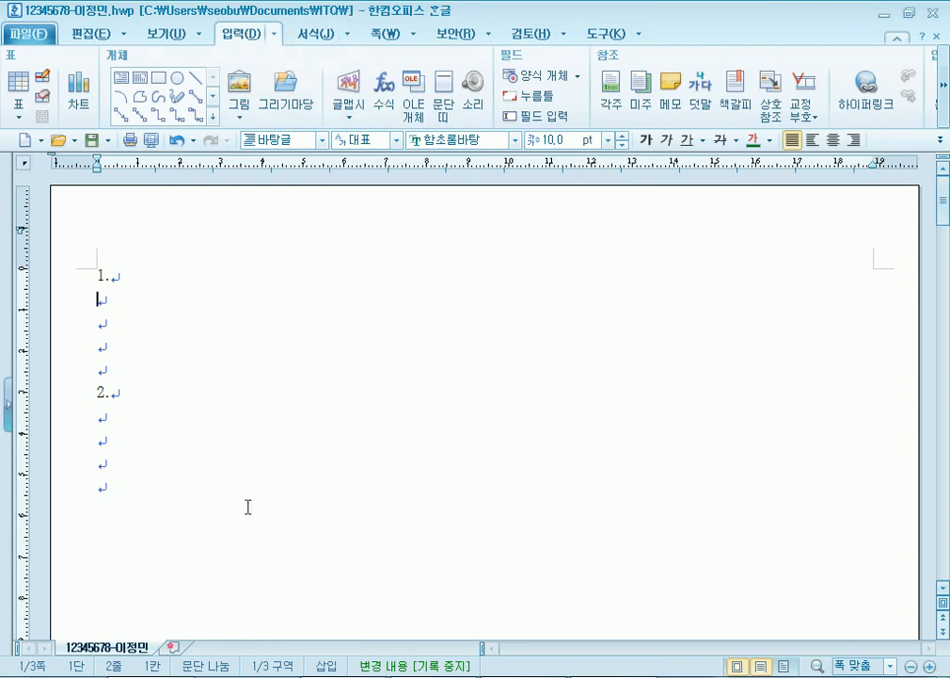
- Save the answer document as an .hwp under the examinee number-and-name file name in Libraries > 문서 > ITQ
click(32, 34)
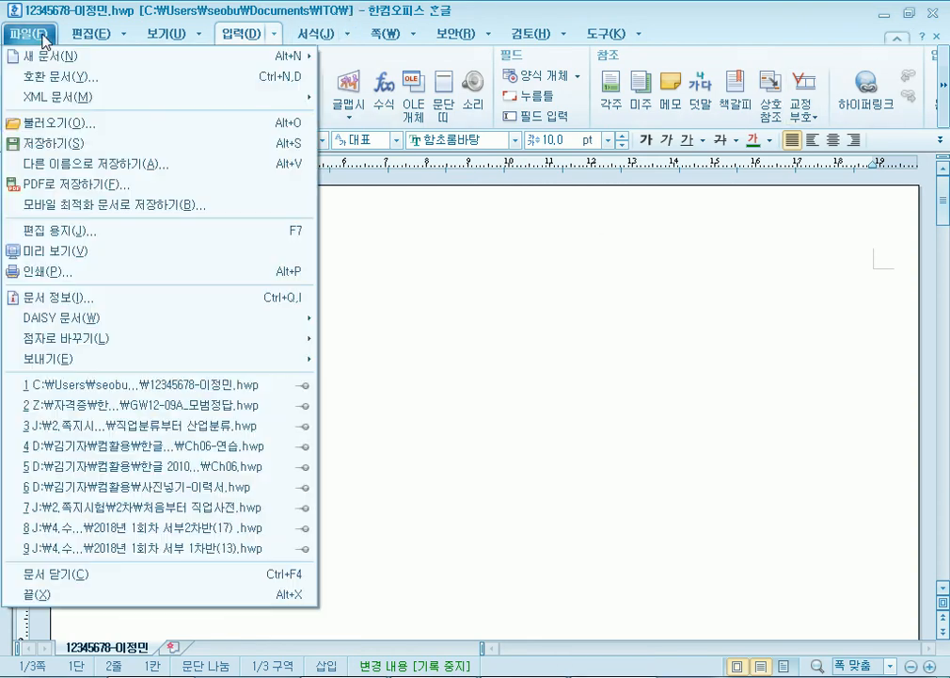
click(73, 165)
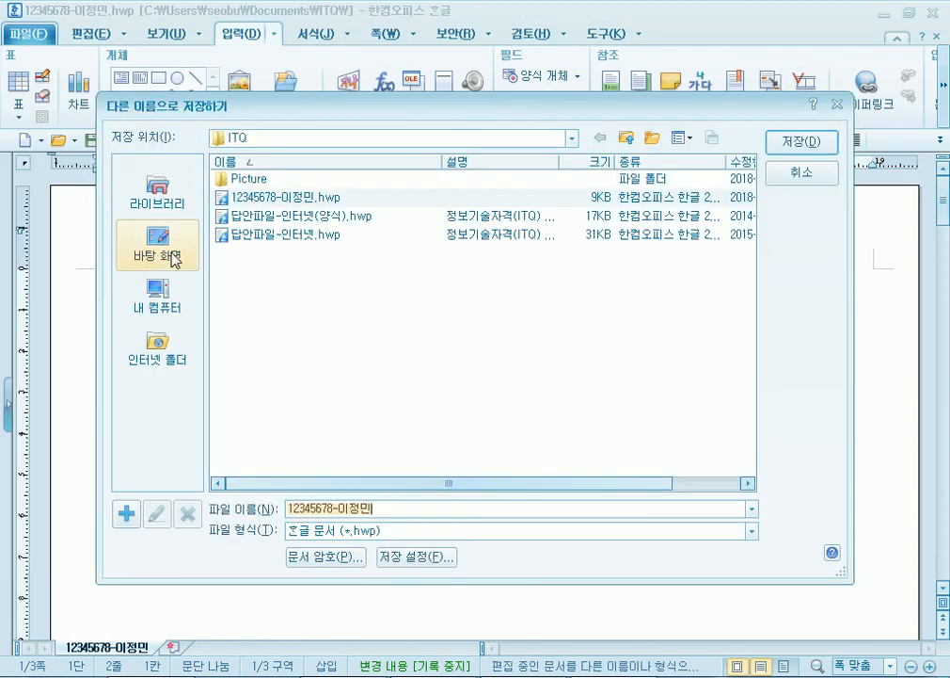
click(157, 193)
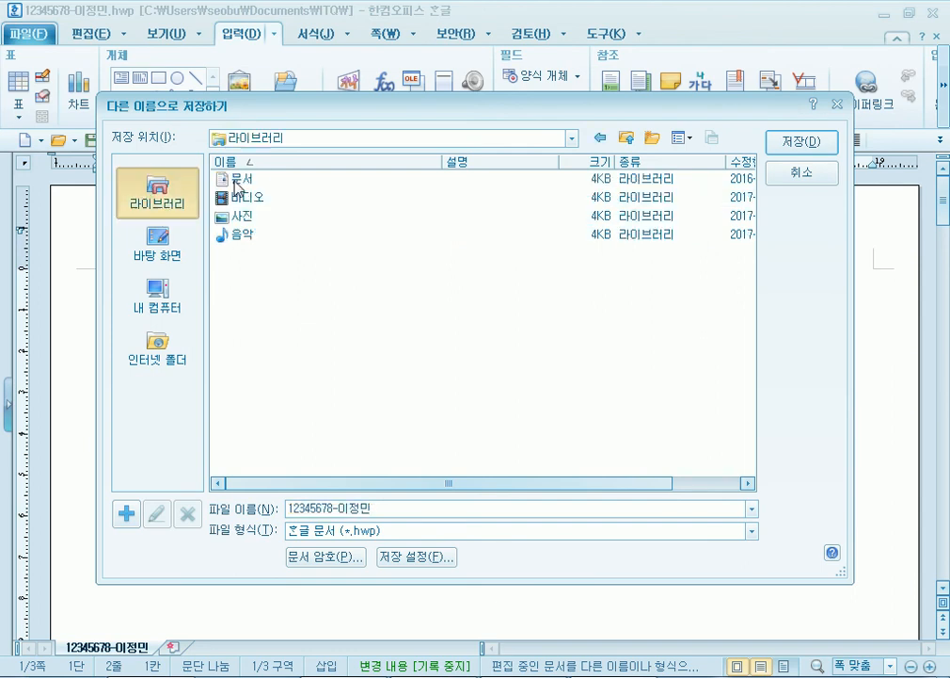
double_click(240, 178)
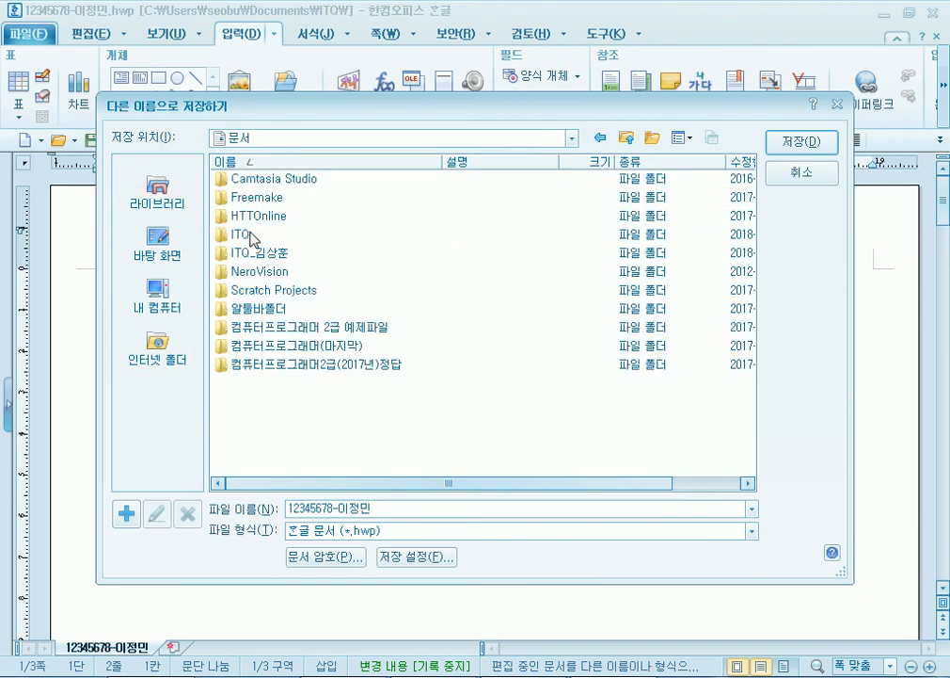
double_click(247, 235)
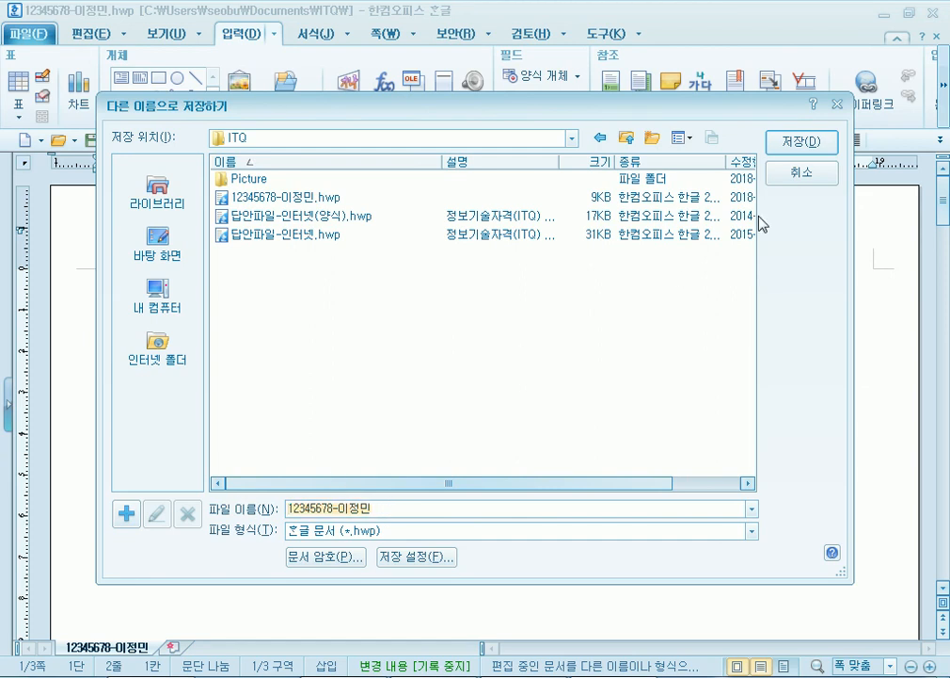
click(815, 172)
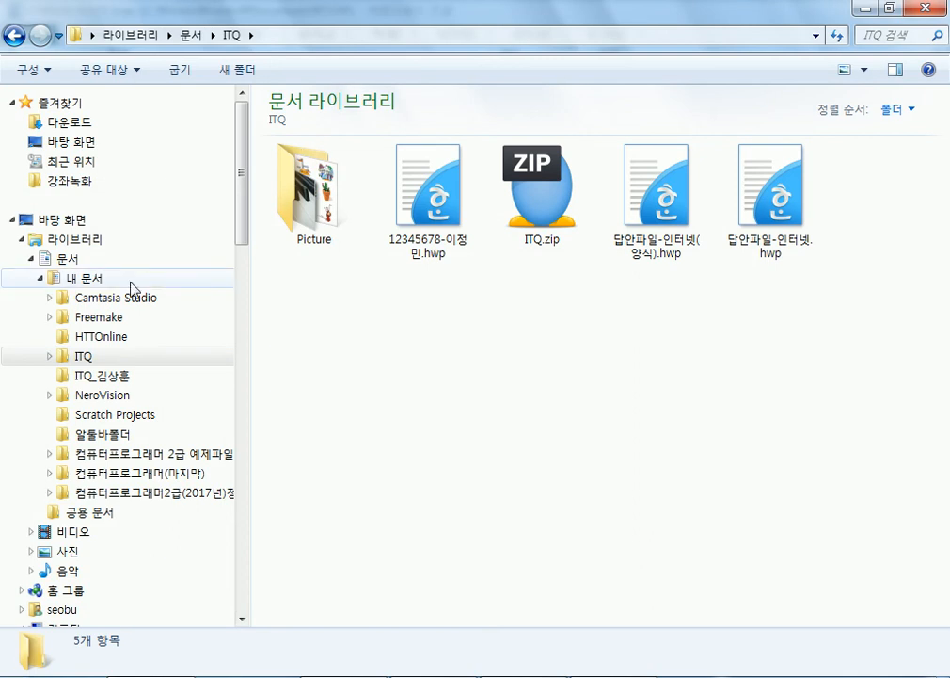
- Copy the ITQ folder from drive 강사자료실 (D:)
click(41, 277)
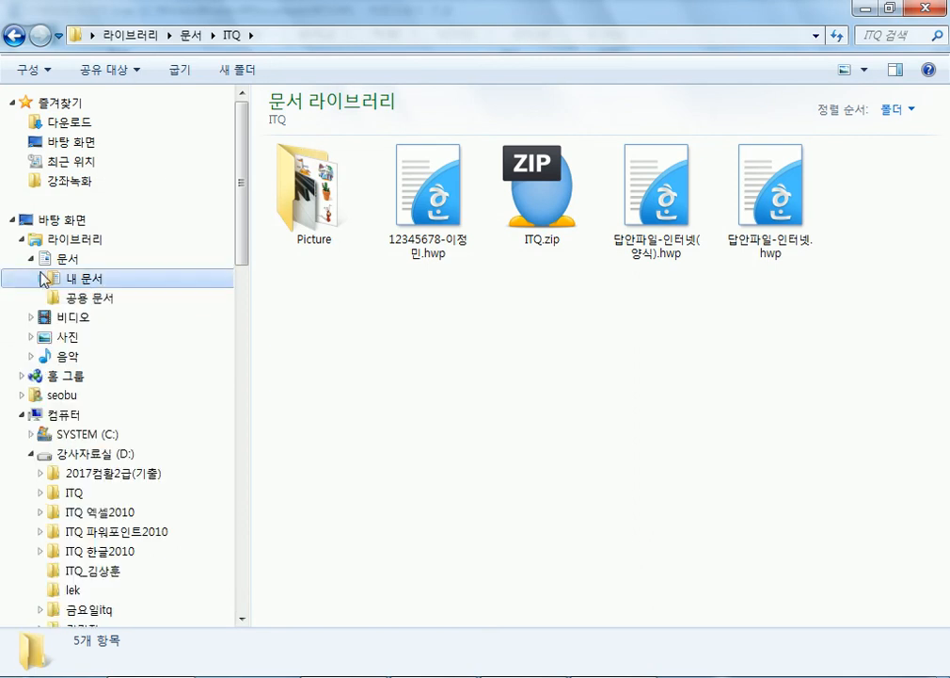
click(30, 258)
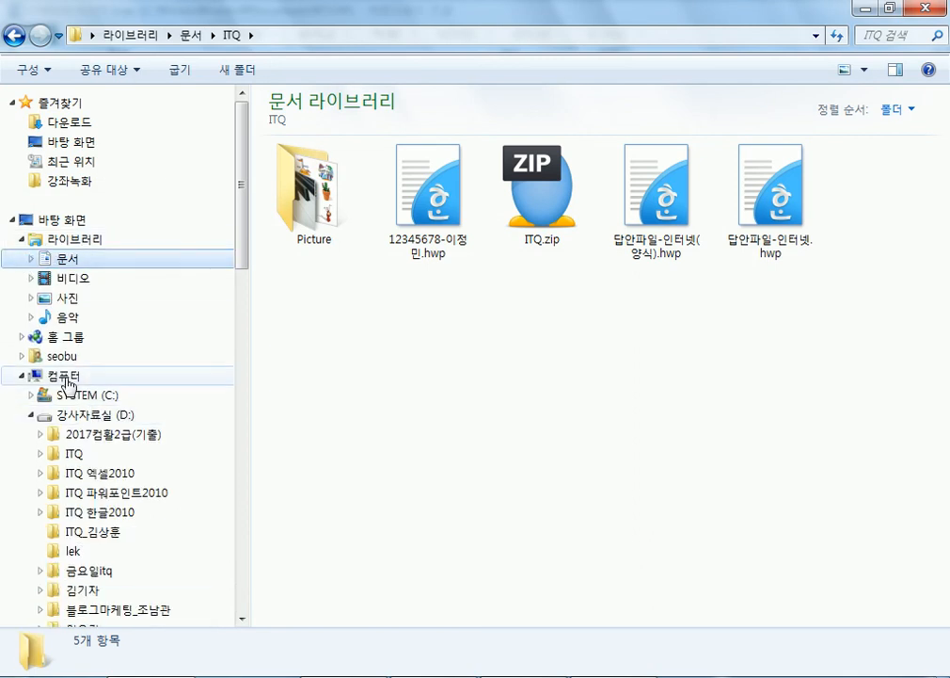
click(62, 376)
double_click(344, 189)
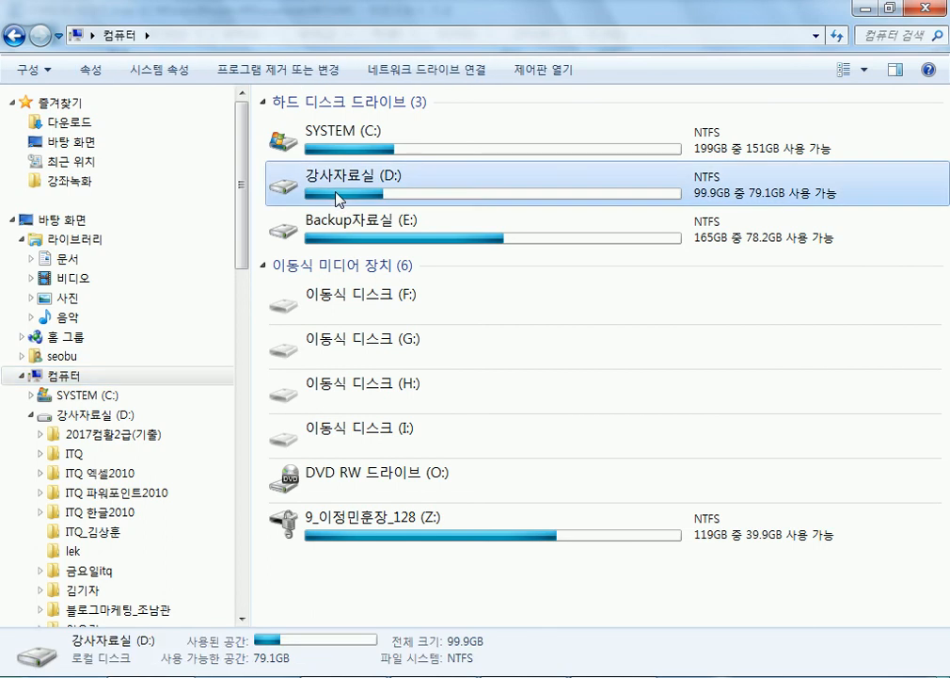
click(303, 152)
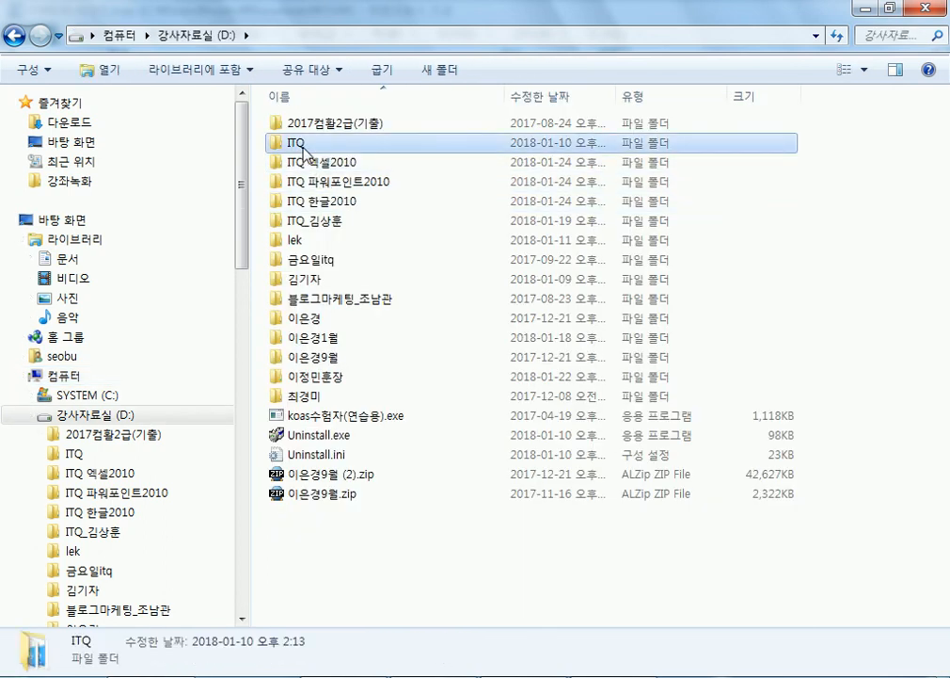
right_click(310, 143)
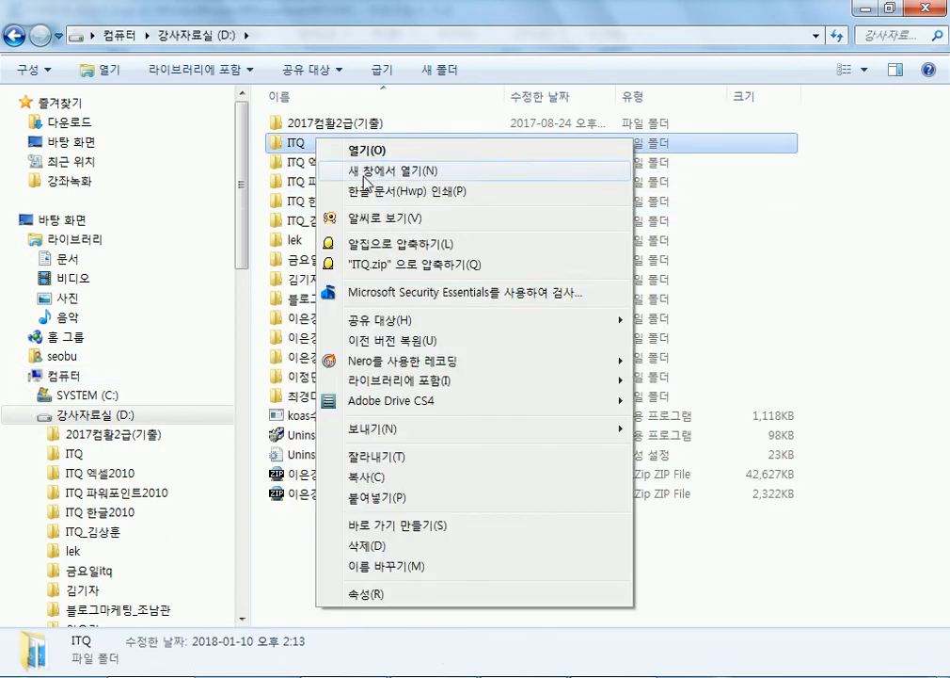
click(373, 477)
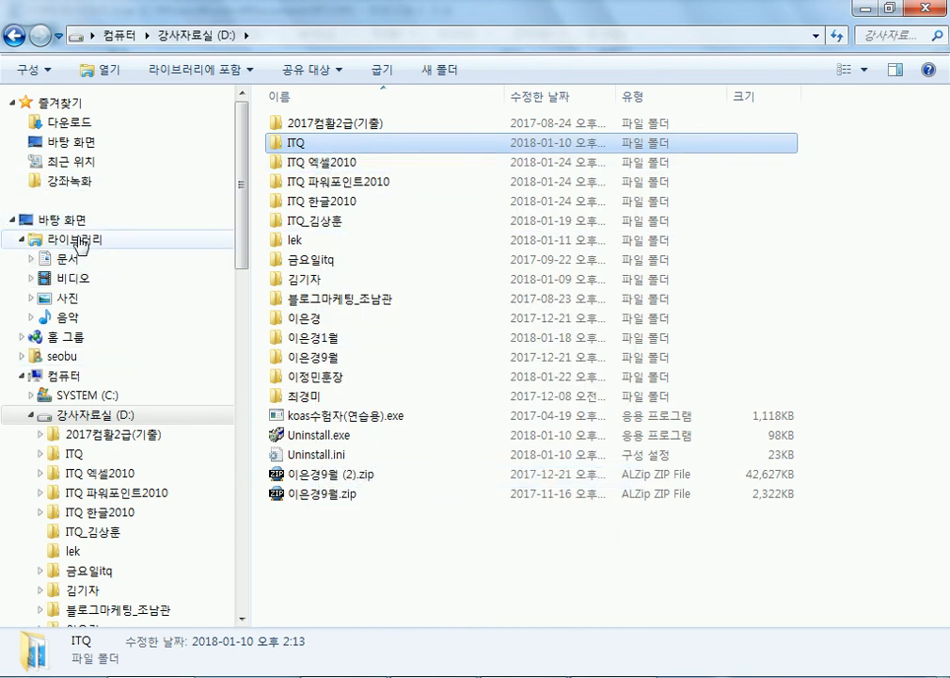
- Go to the Documents library without pasting and open its ITQ folder
click(68, 260)
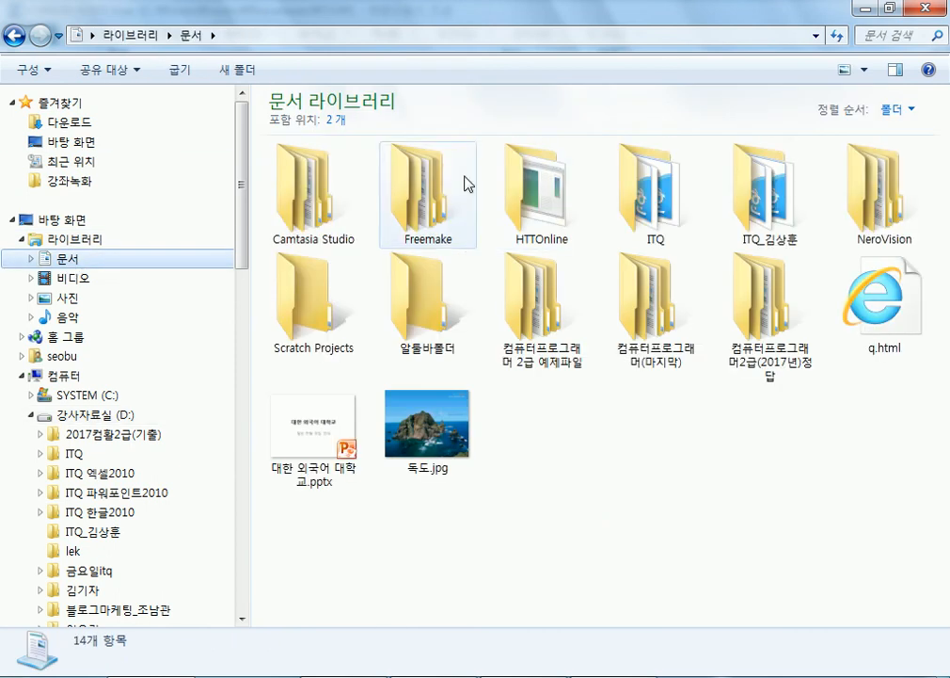
right_click(625, 424)
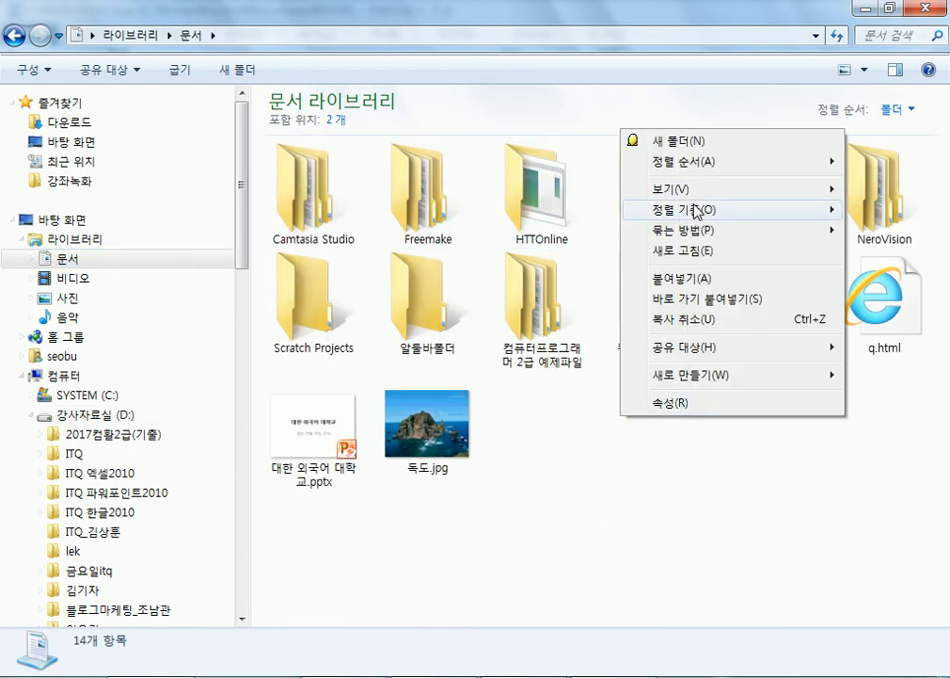
mouse_move(647, 210)
click(571, 119)
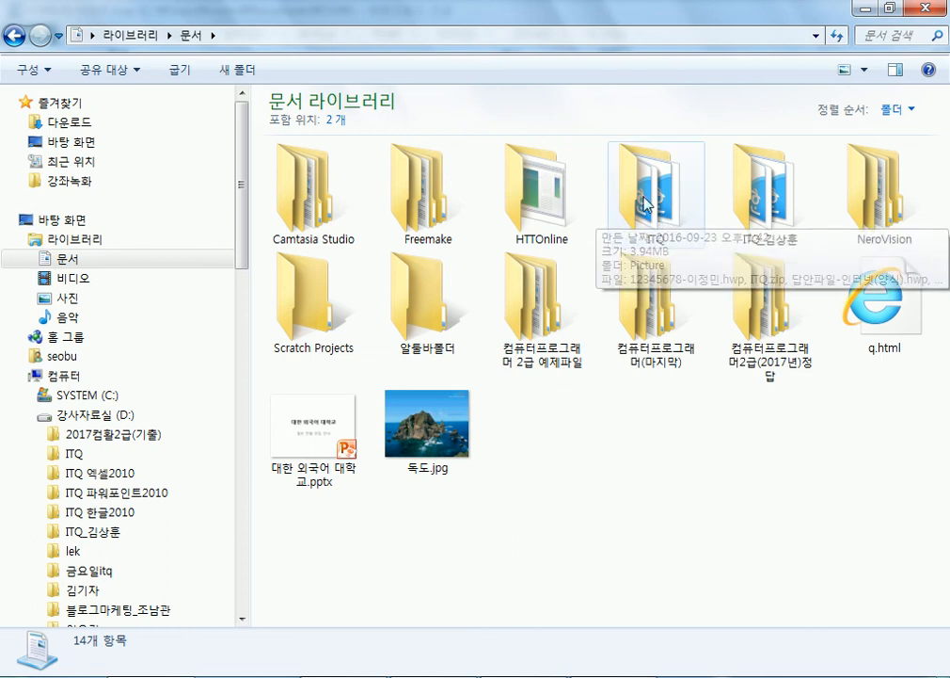
right_click(628, 419)
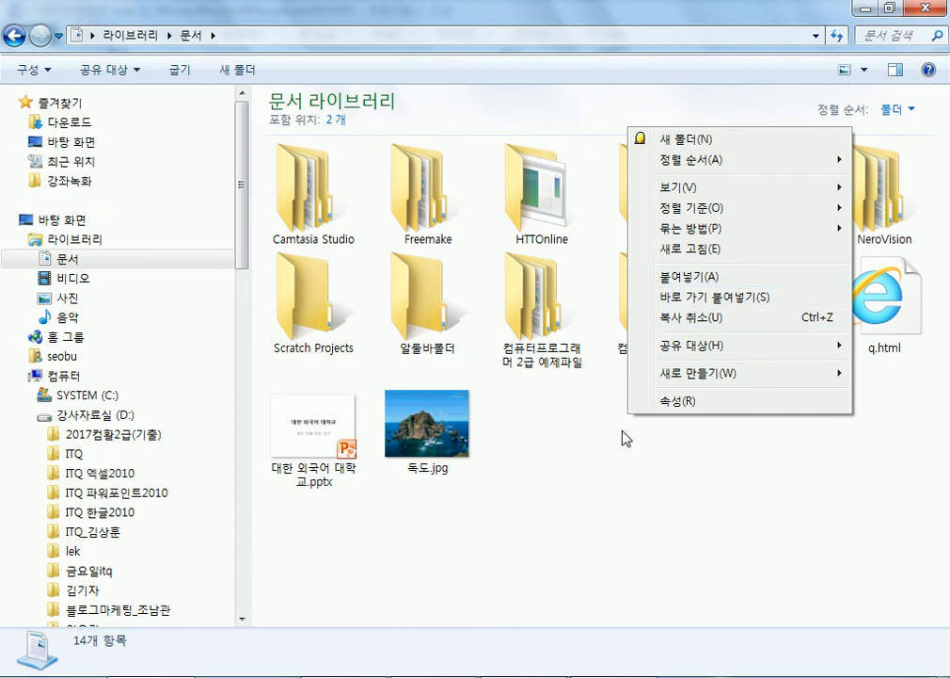
click(623, 436)
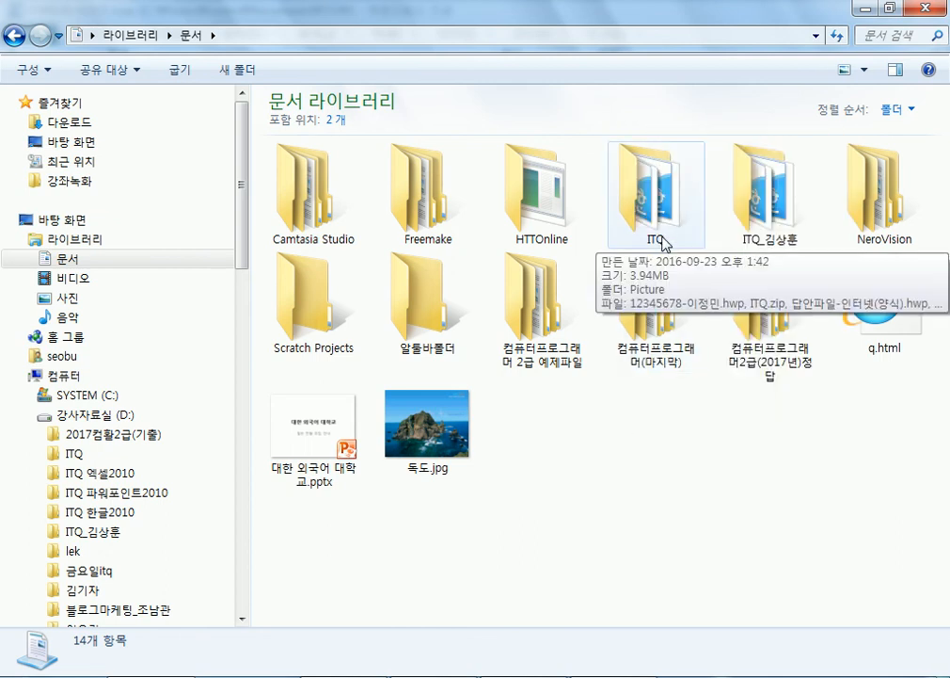
double_click(663, 242)
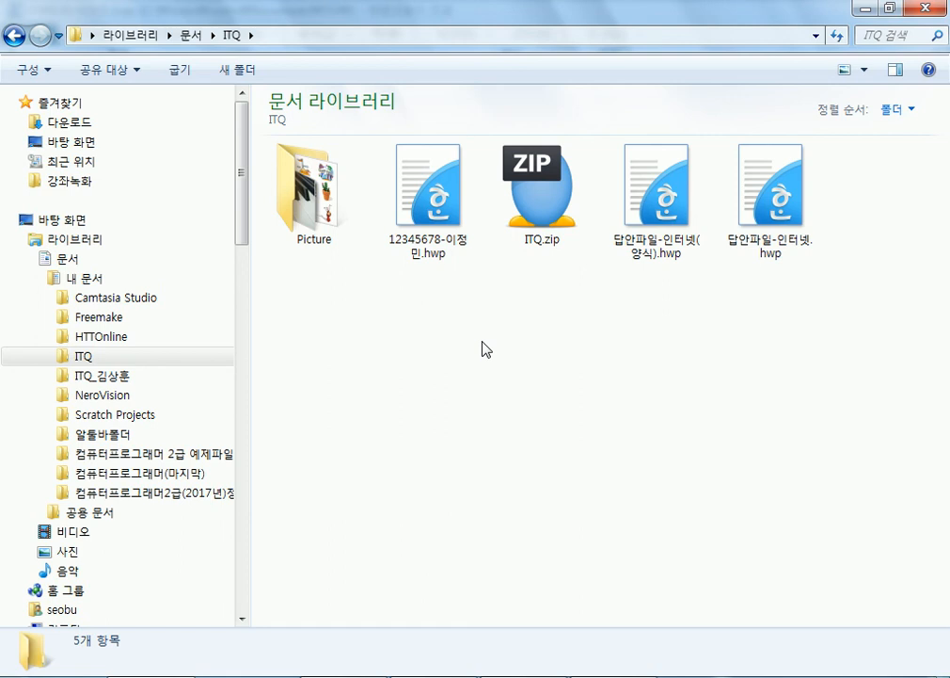
- Open My Documents > ITQ and select the saved answer .hwp beside the 답안파일 templates
click(652, 676)
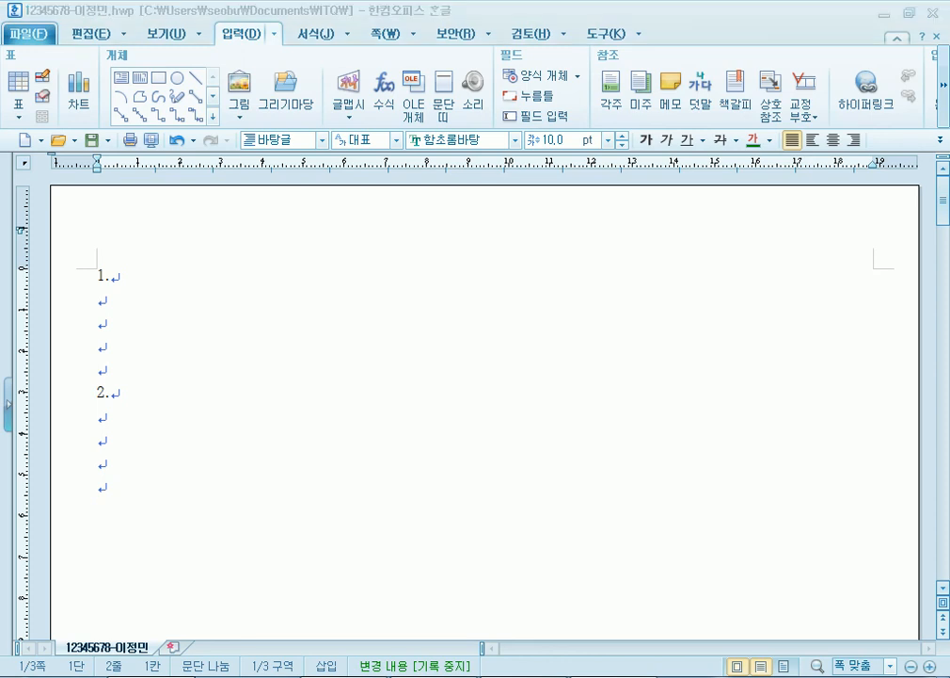
click(226, 677)
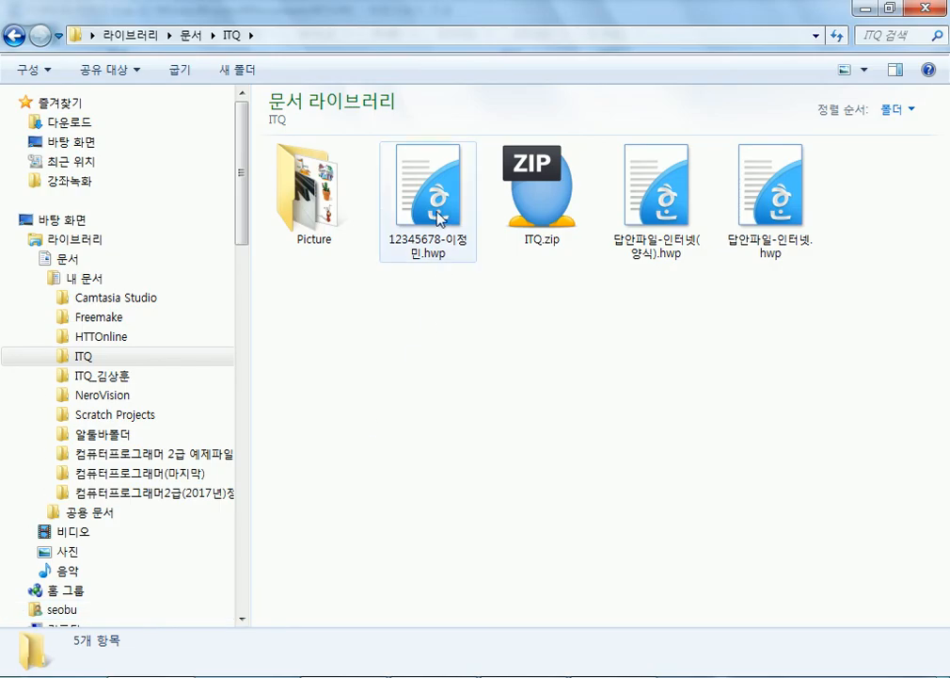
click(80, 278)
double_click(642, 216)
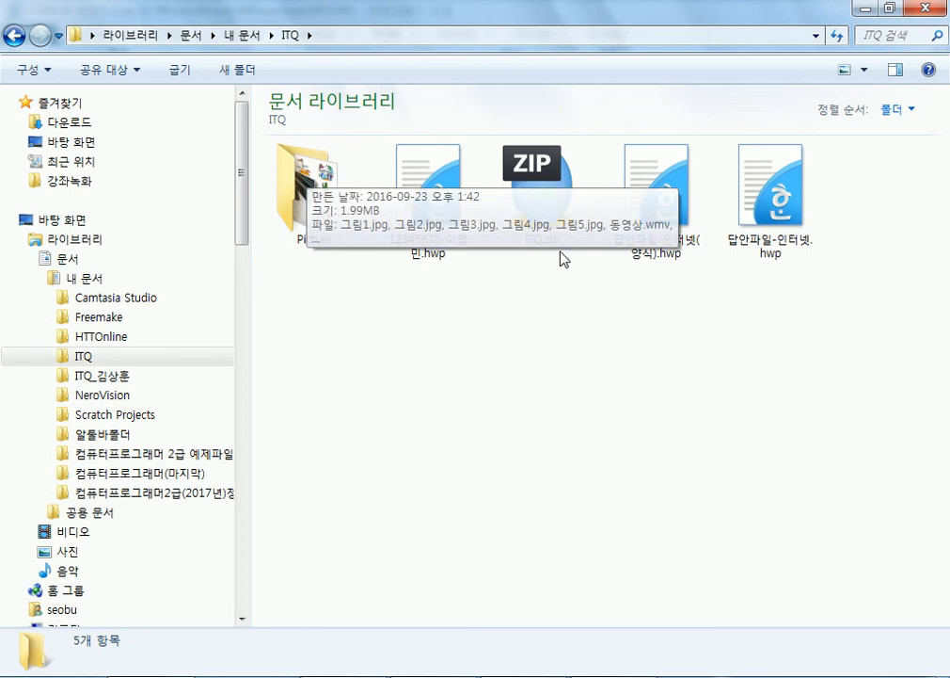
click(668, 256)
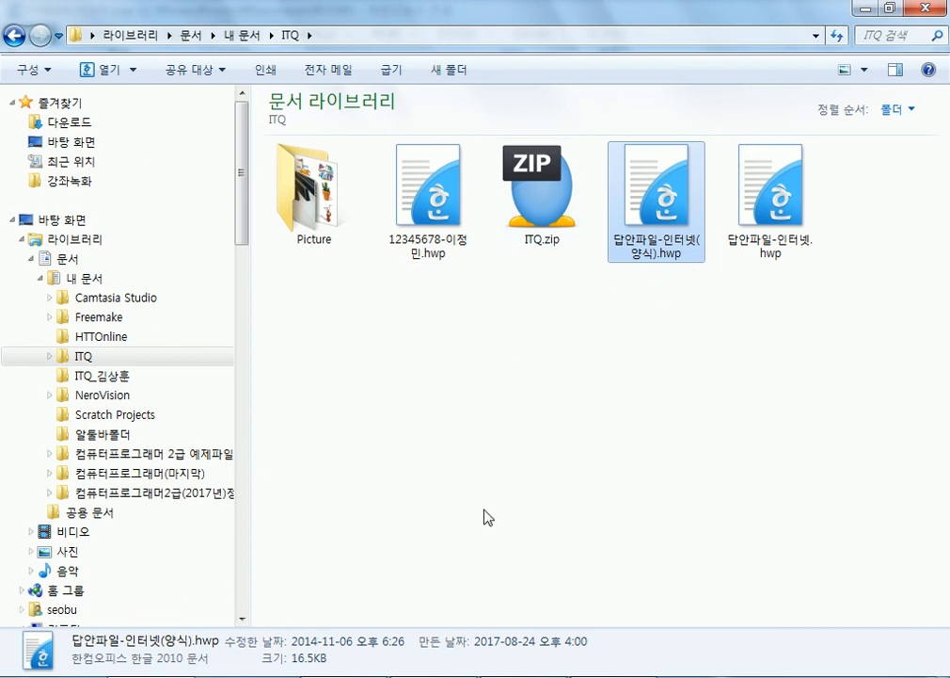
click(449, 250)
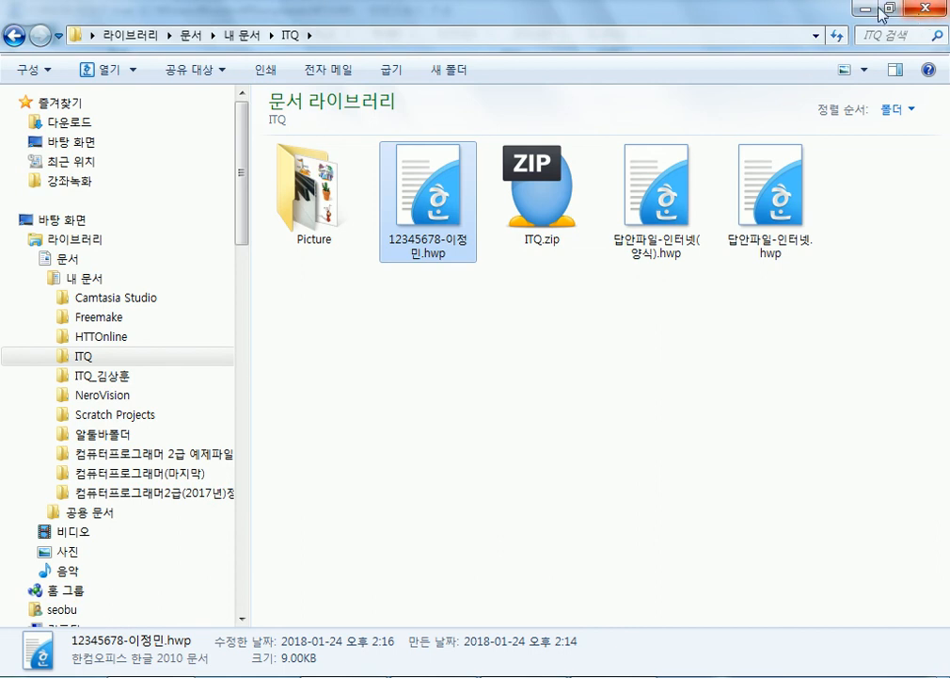
- Close Explorer, unlock the supervisor options with the supervisor password, and exit the REX ITQ examinee program
click(910, 12)
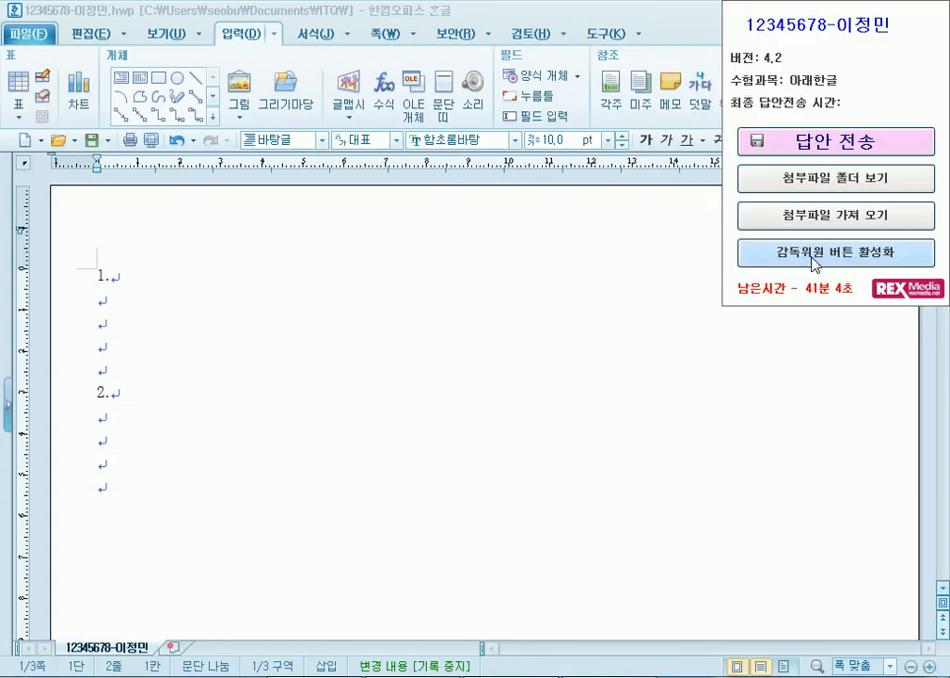
click(811, 259)
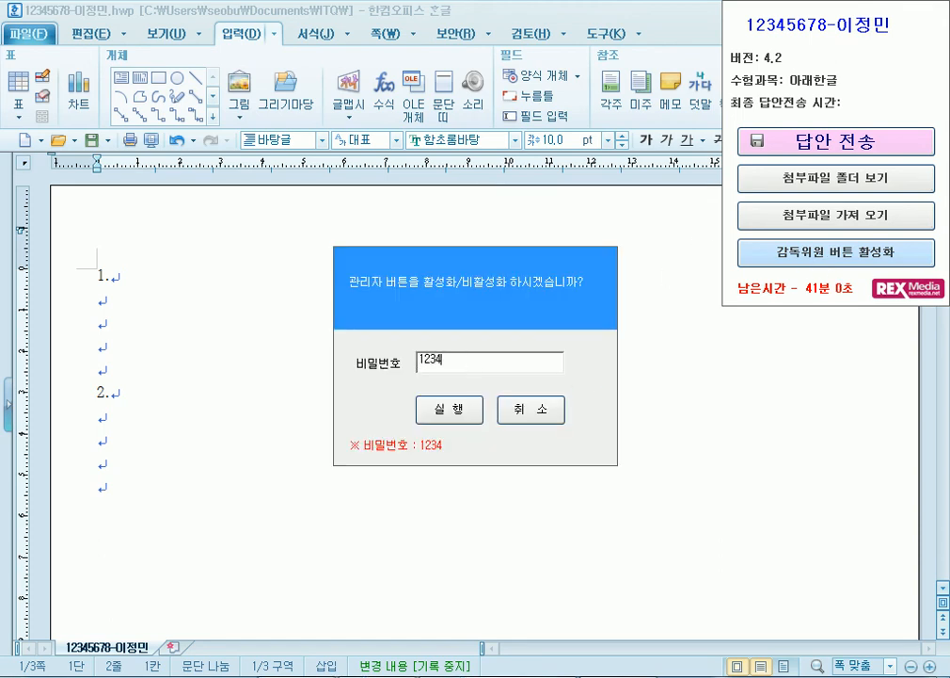
click(456, 411)
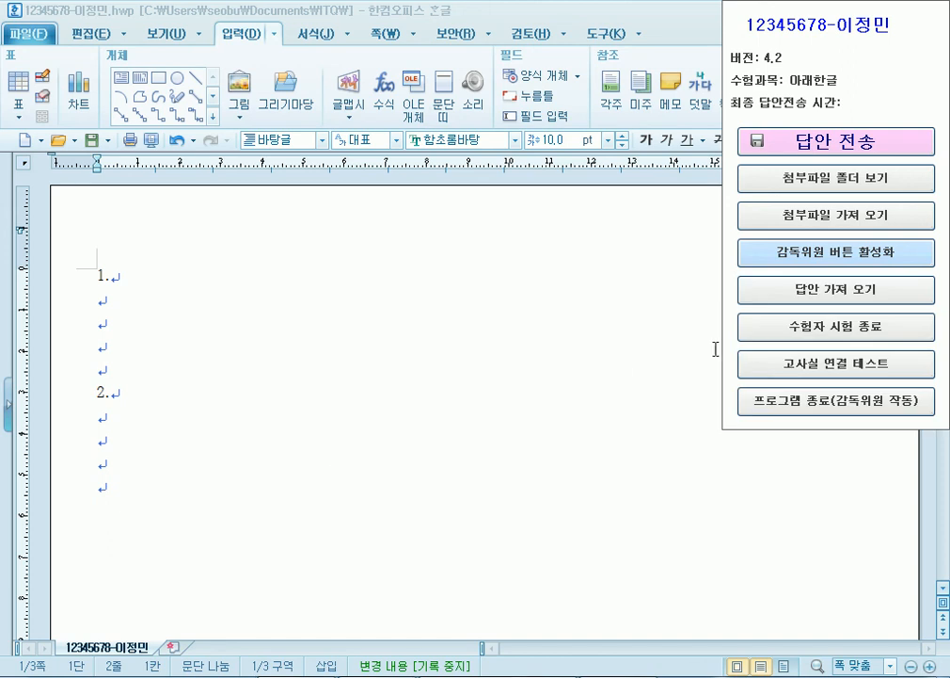
click(789, 403)
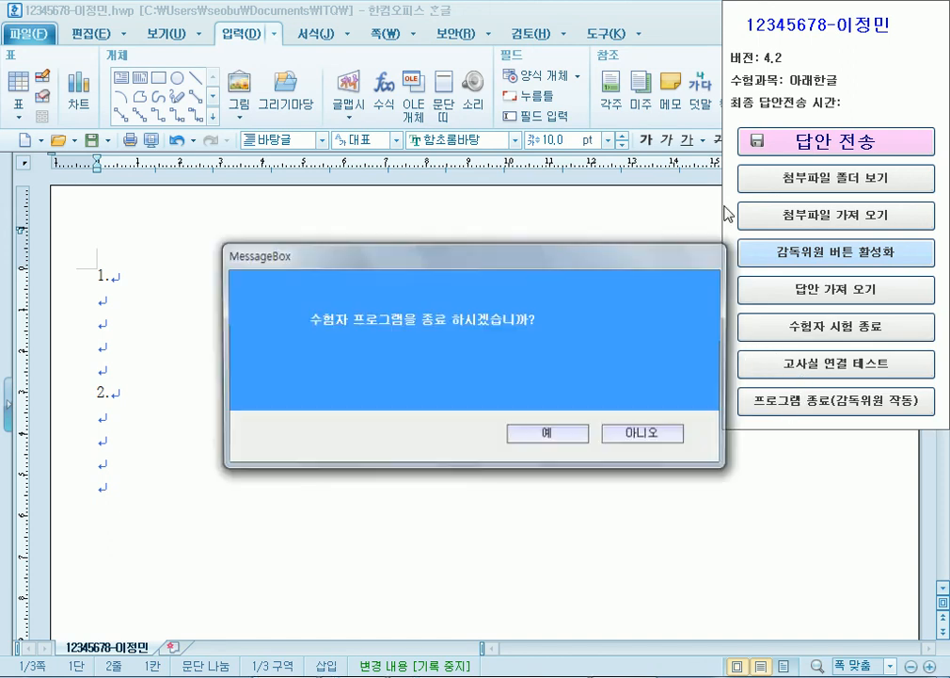
click(552, 433)
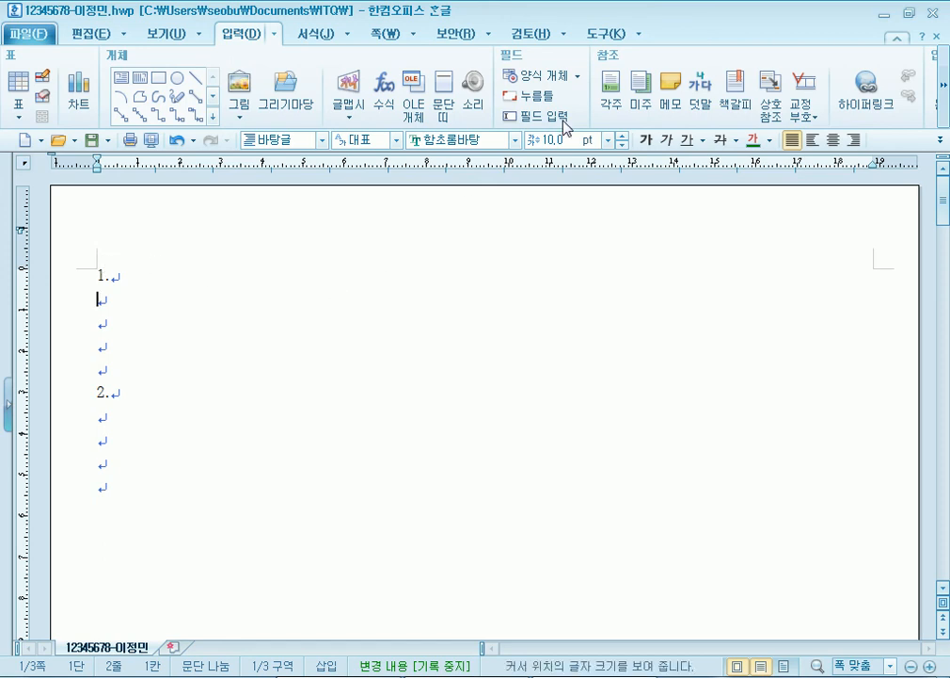
- Minimize Hangul and launch Chrome from its desktop shortcut
click(887, 15)
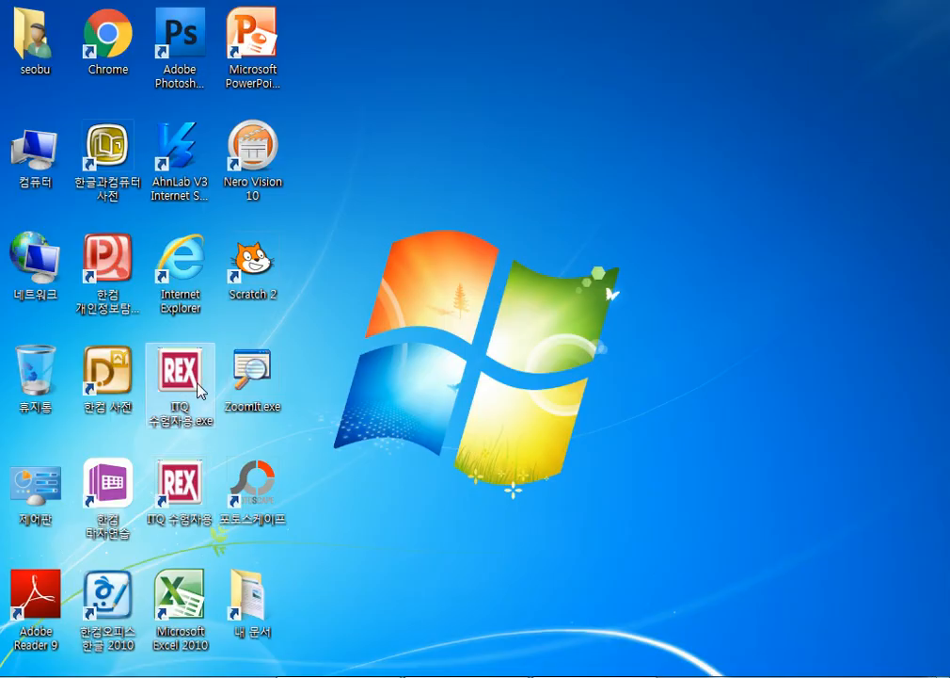
mouse_move(339, 676)
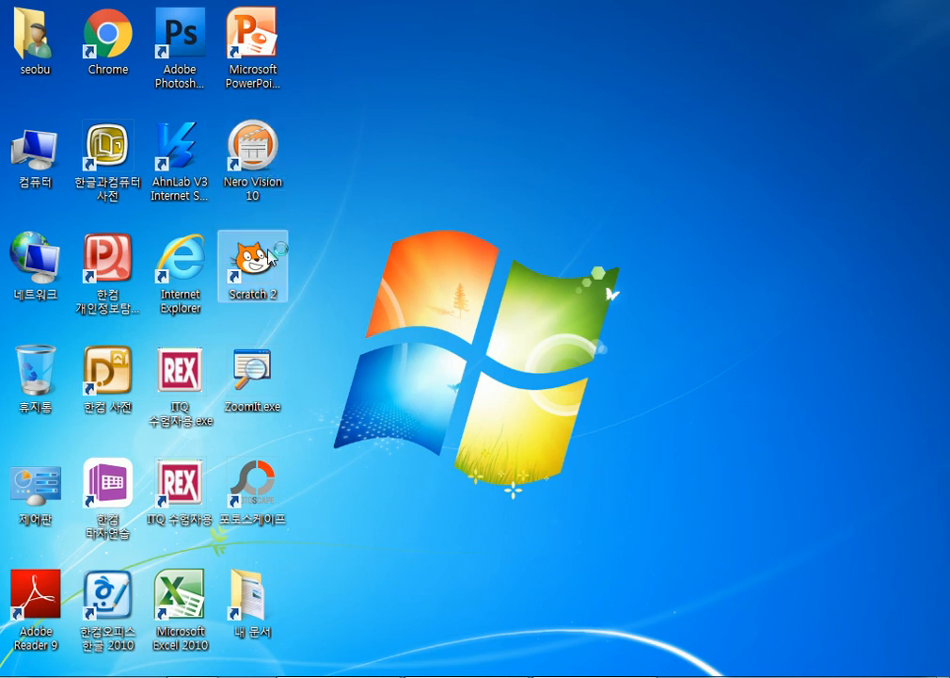
double_click(102, 299)
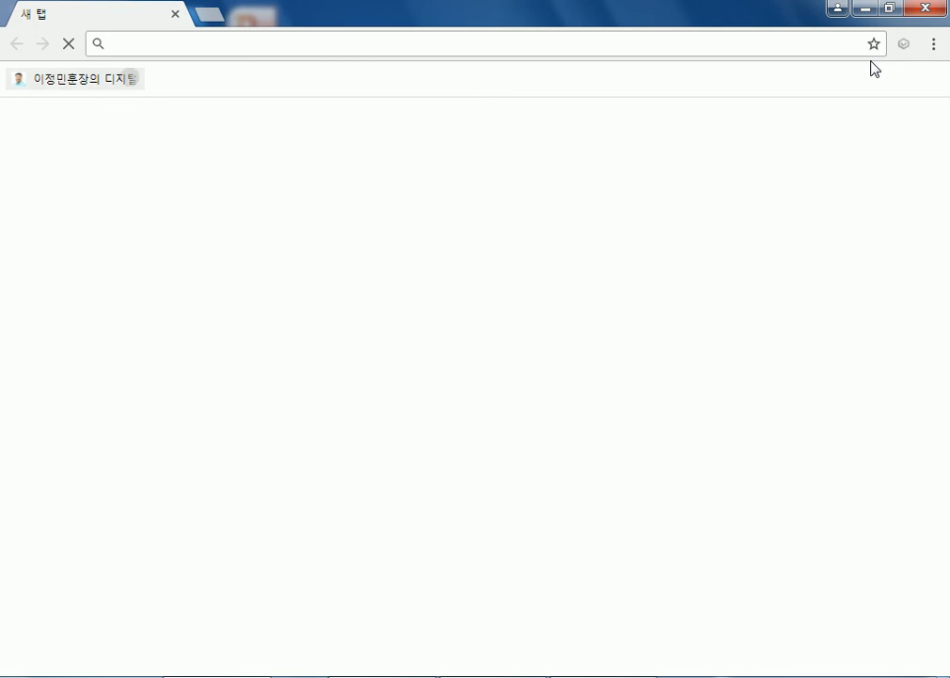
- Open the ITQ OA마스터 course post on the study-room board and try the ITQ 한글 installer link
click(803, 95)
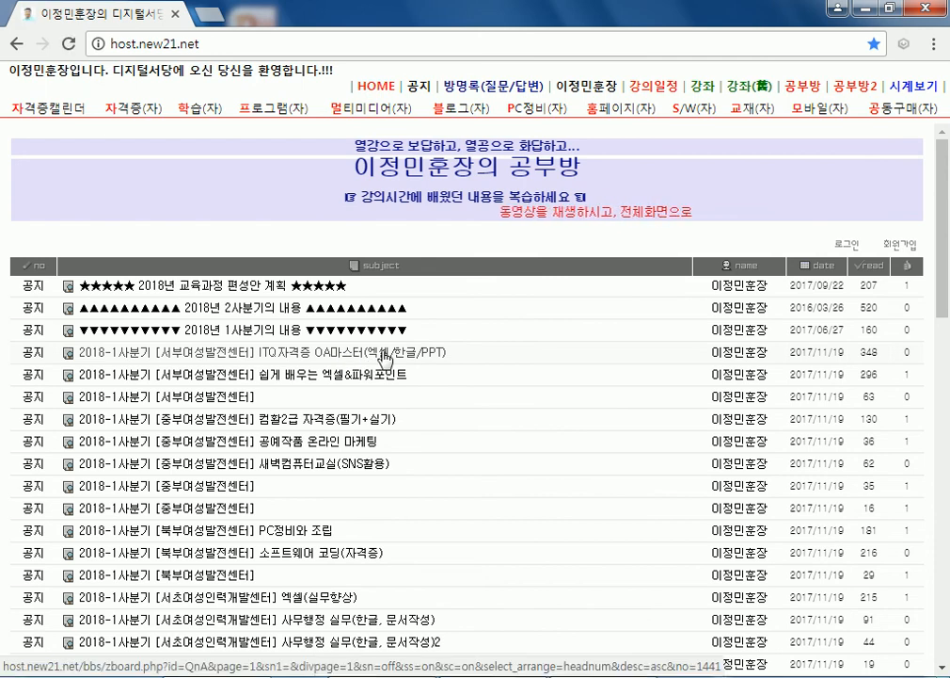
click(386, 357)
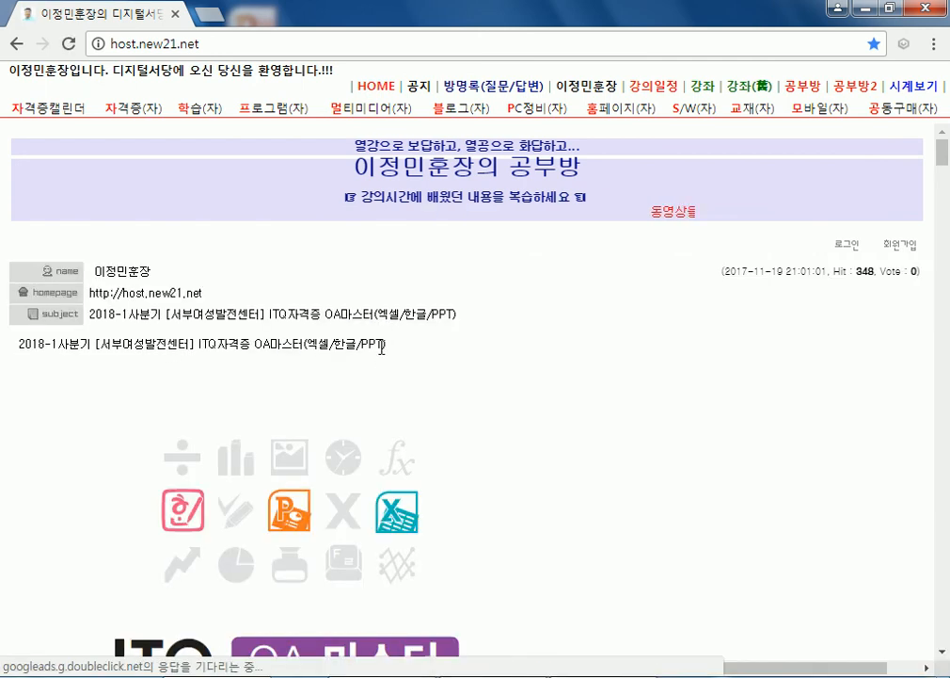
scroll(537, 439, down, 15)
scroll(607, 494, down, 1)
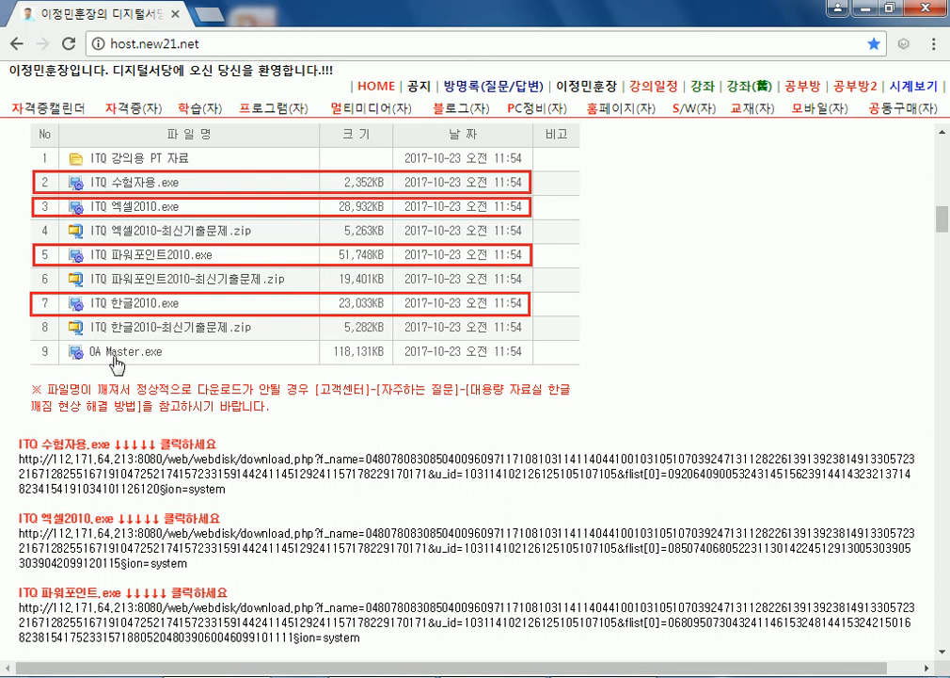
scroll(223, 388, down, 3)
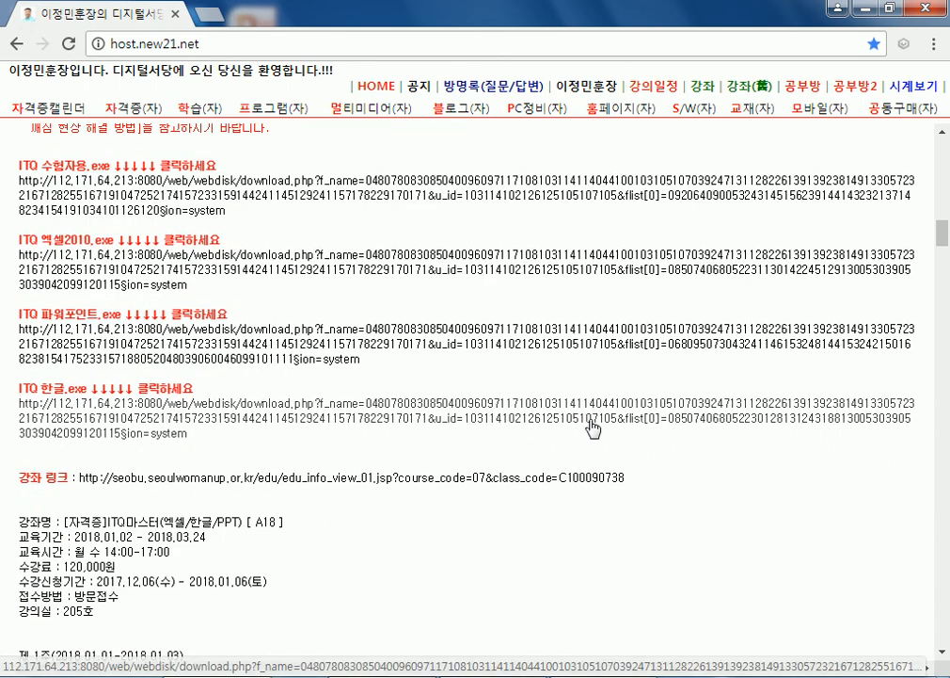
click(266, 424)
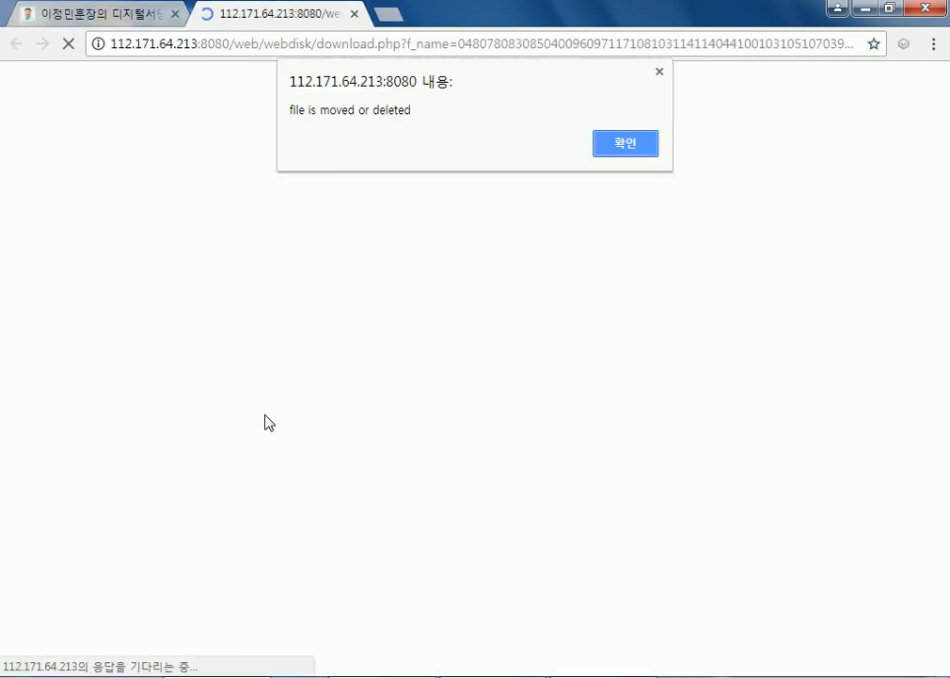
- Dismiss the moved-or-deleted alerts, retry the download link, and close the failed tabs
click(612, 145)
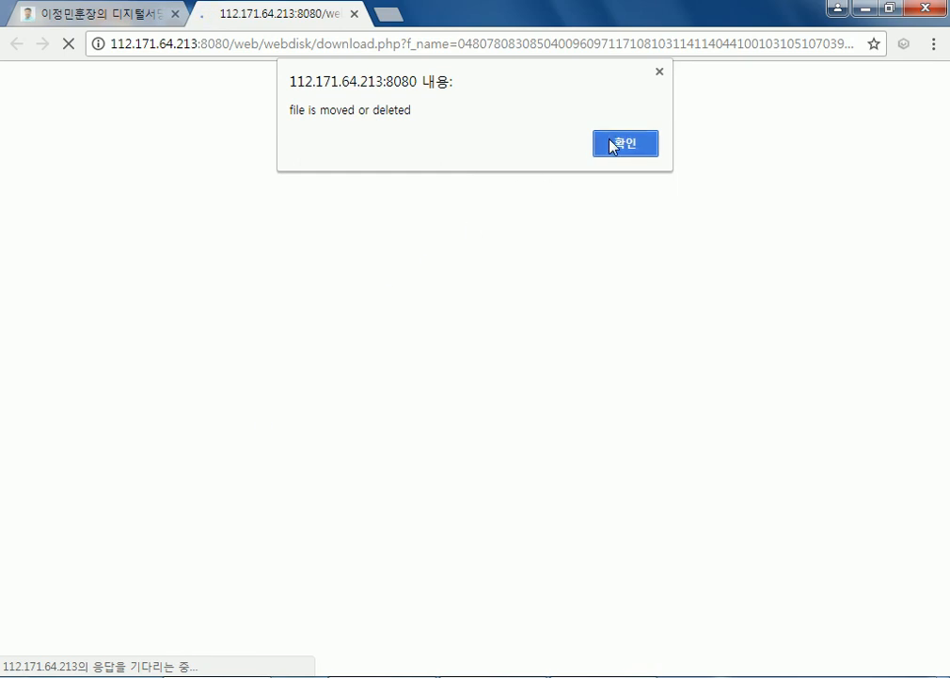
click(355, 14)
click(218, 271)
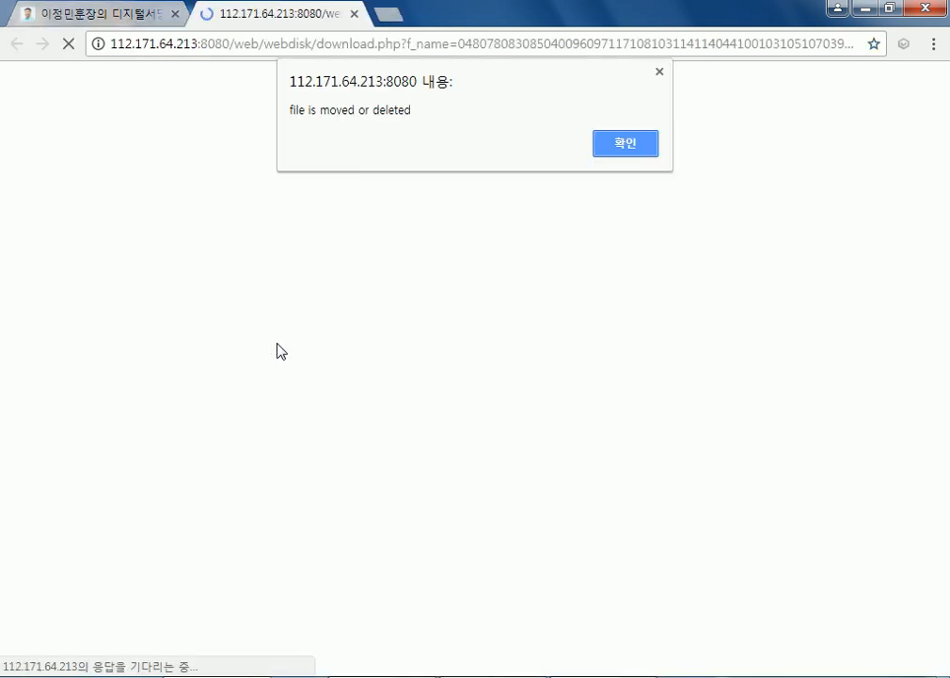
click(616, 147)
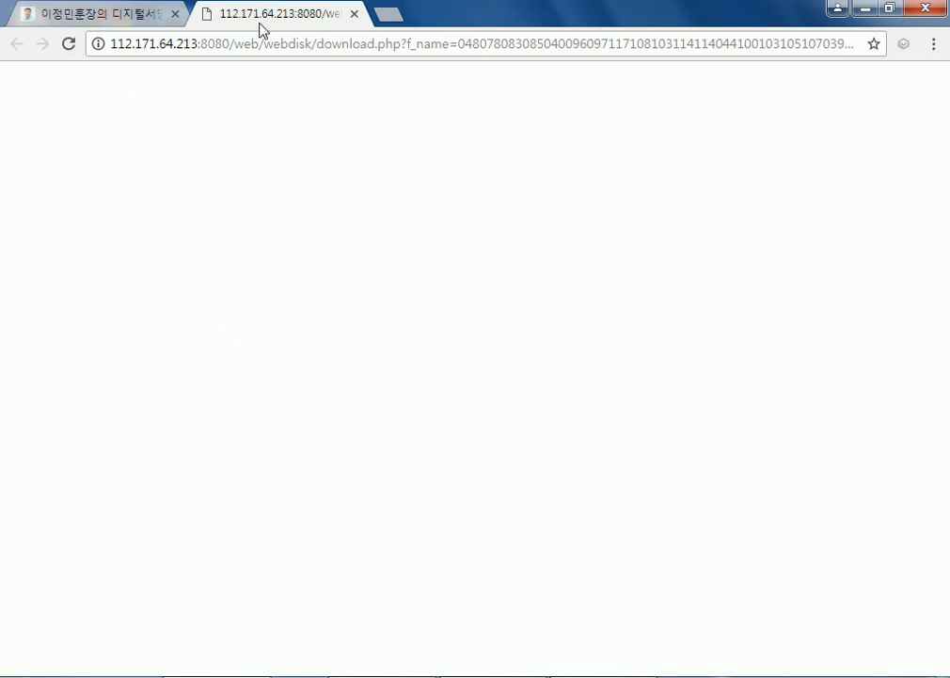
click(355, 14)
- Download ITQ 한글2010.exe from the REX Media dataroom page
scroll(143, 346, up, 6)
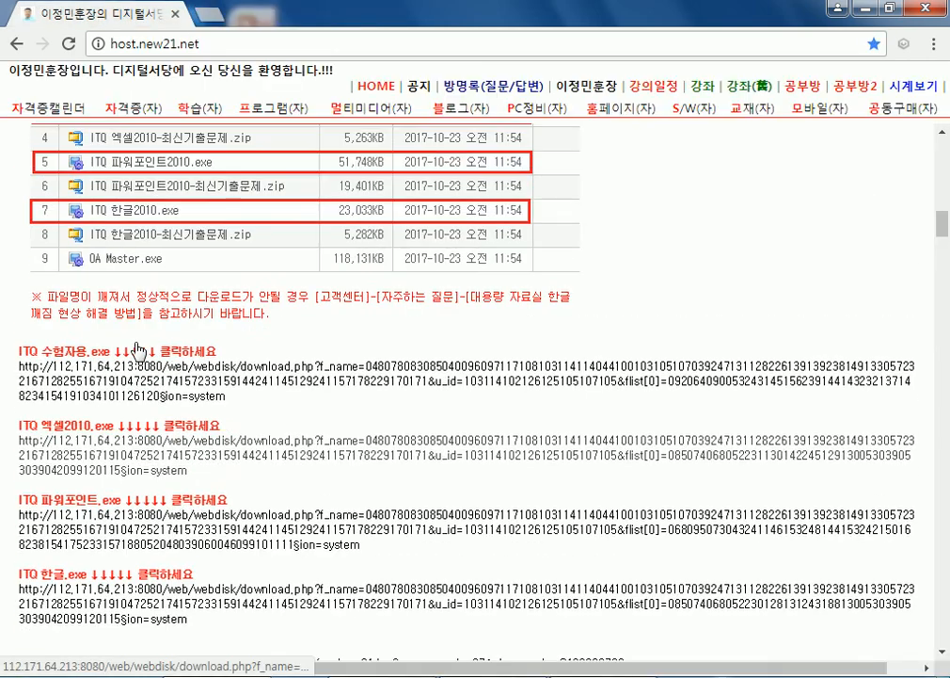
scroll(143, 348, up, 1)
click(272, 299)
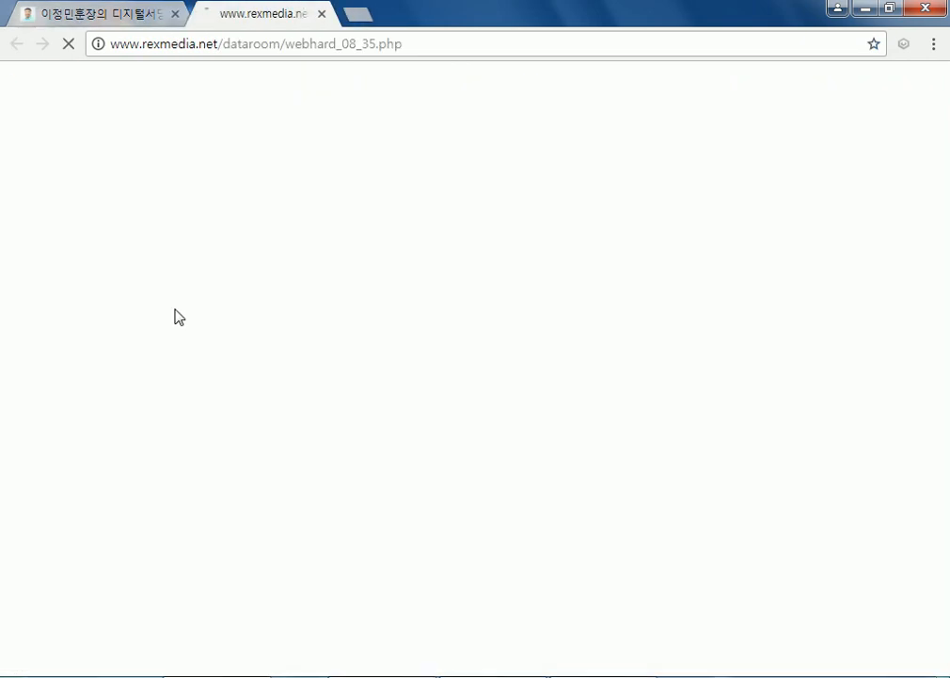
scroll(351, 341, down, 2)
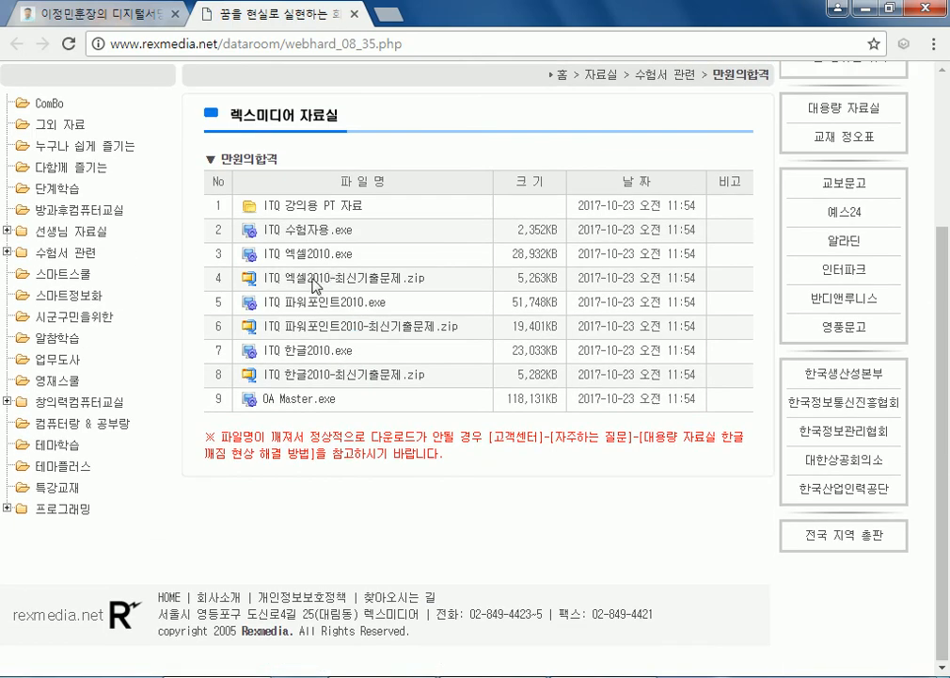
click(310, 354)
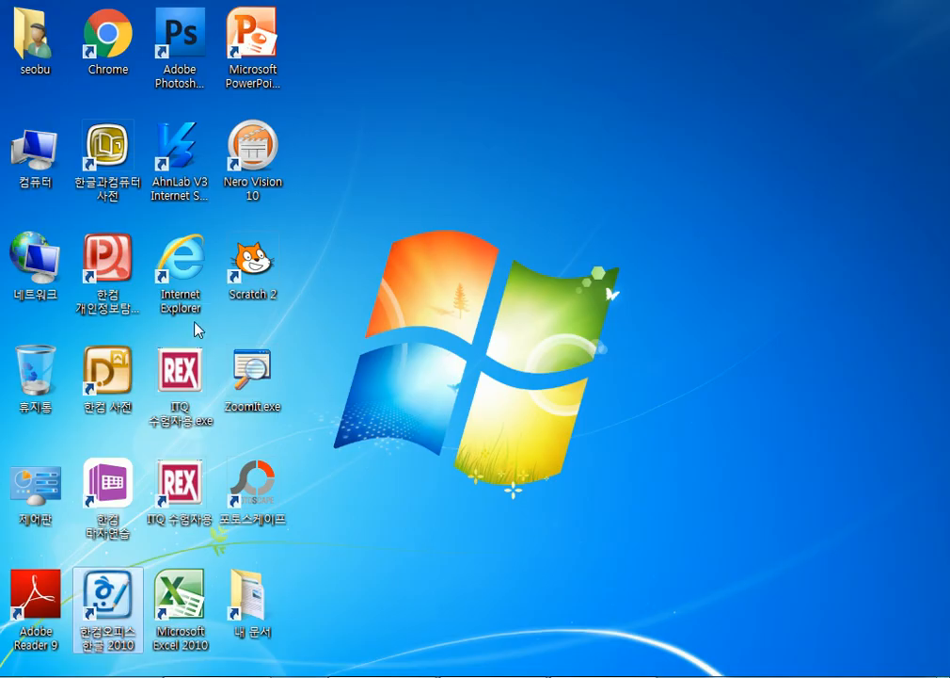
- Launch ITQ 수험자용, cancel the 수험자 등록 dialog, and Alt+Tab back to the Hangul answer file
click(172, 405)
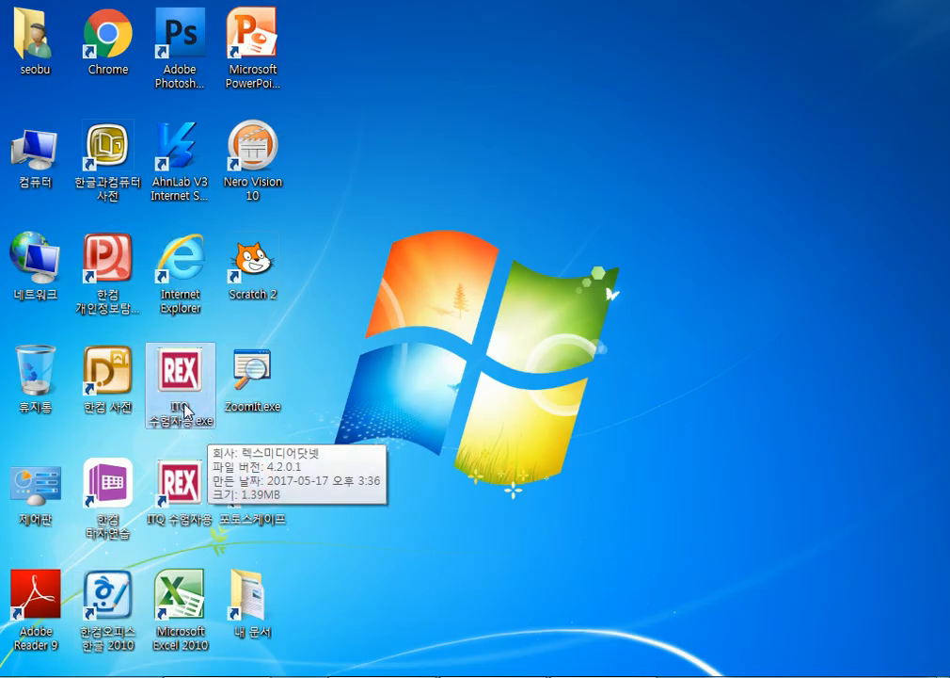
double_click(179, 372)
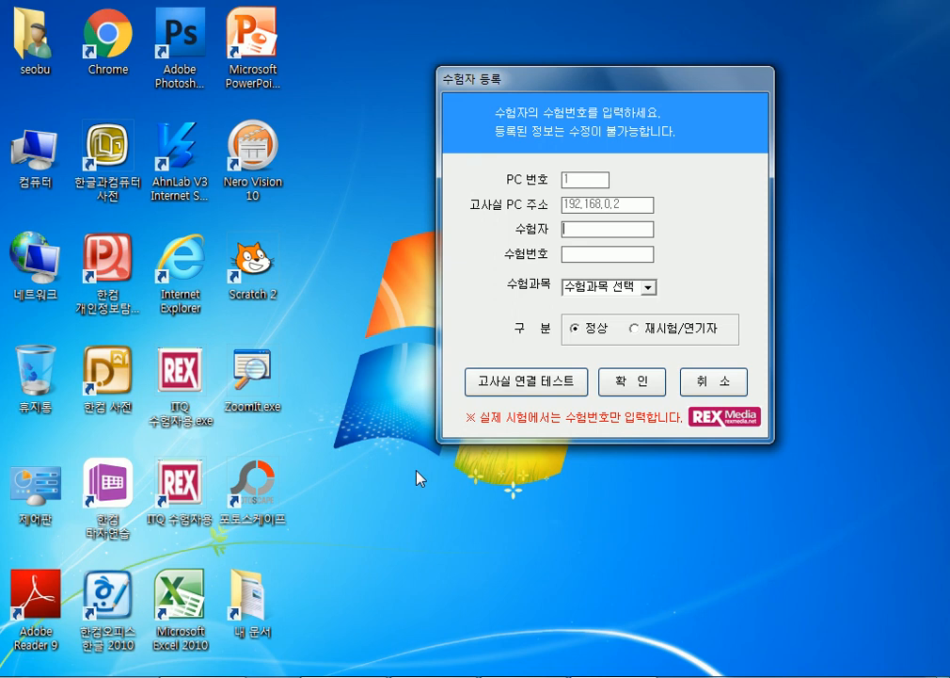
click(715, 384)
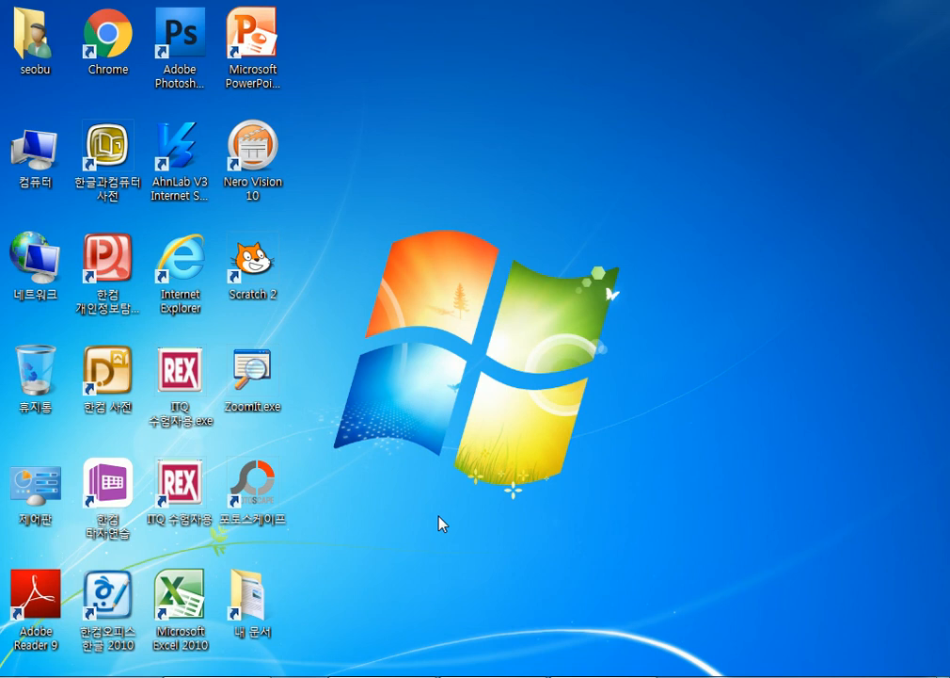
key(alt+Tab)
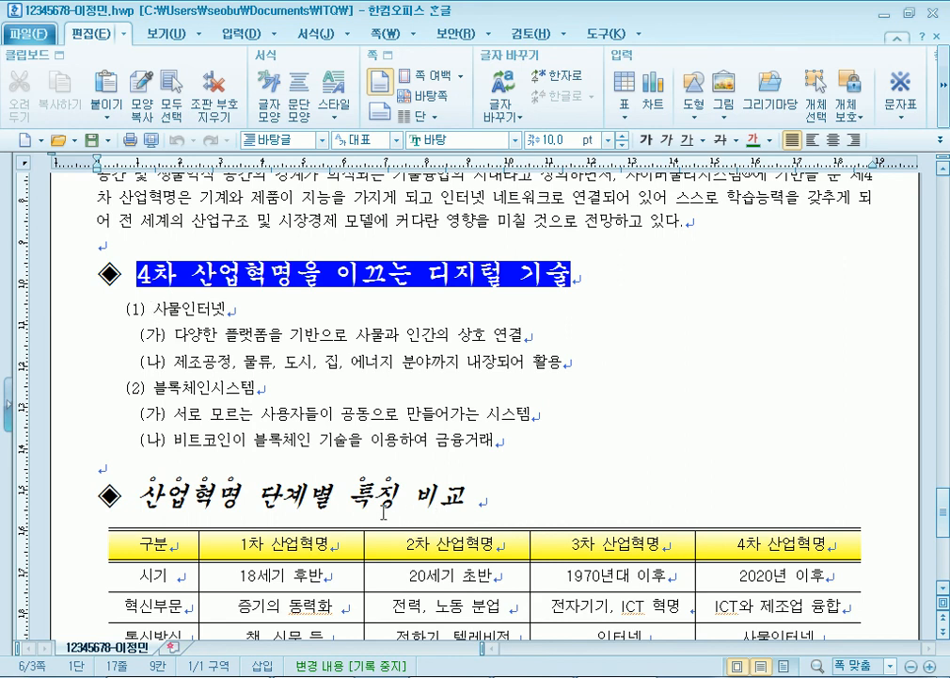
- Highlight the 왼쪽 여백 20pt/30pt spec in the callout on page 8 of the reference PDF
key(alt+Tab)
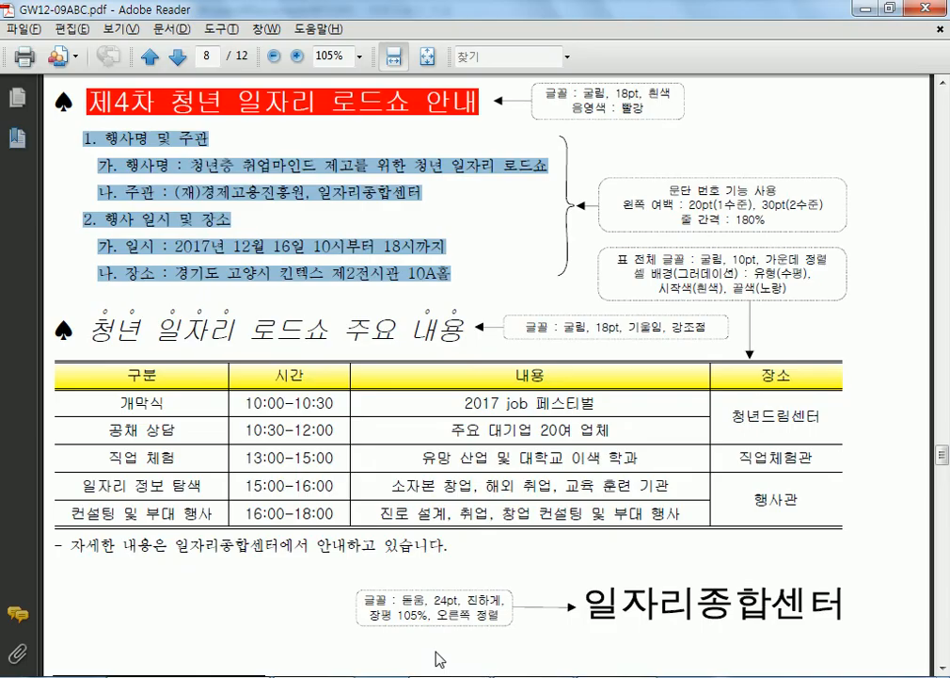
click(463, 313)
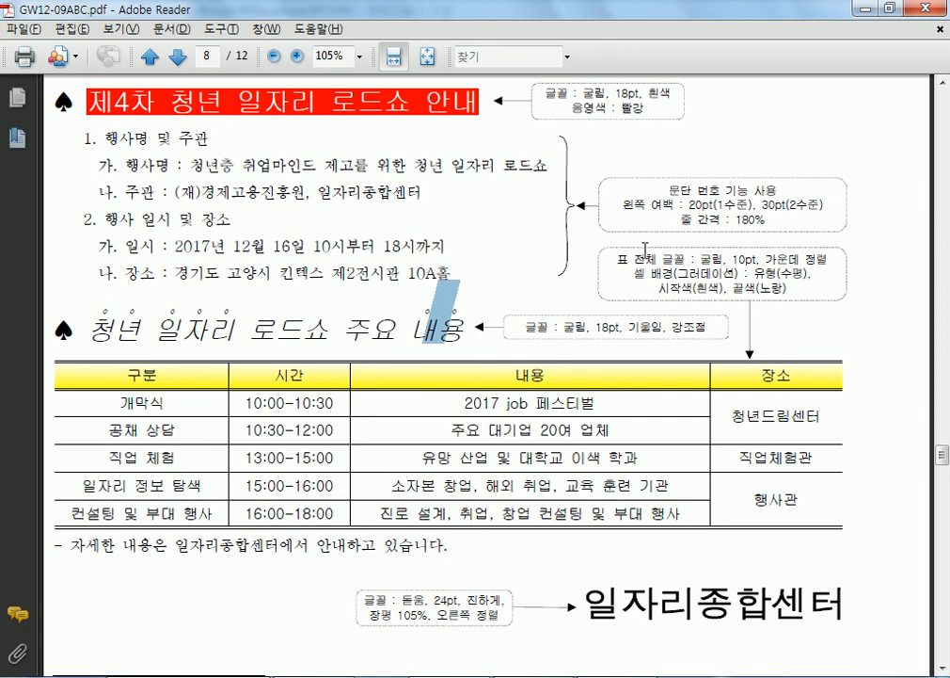
drag(622, 204, 794, 203)
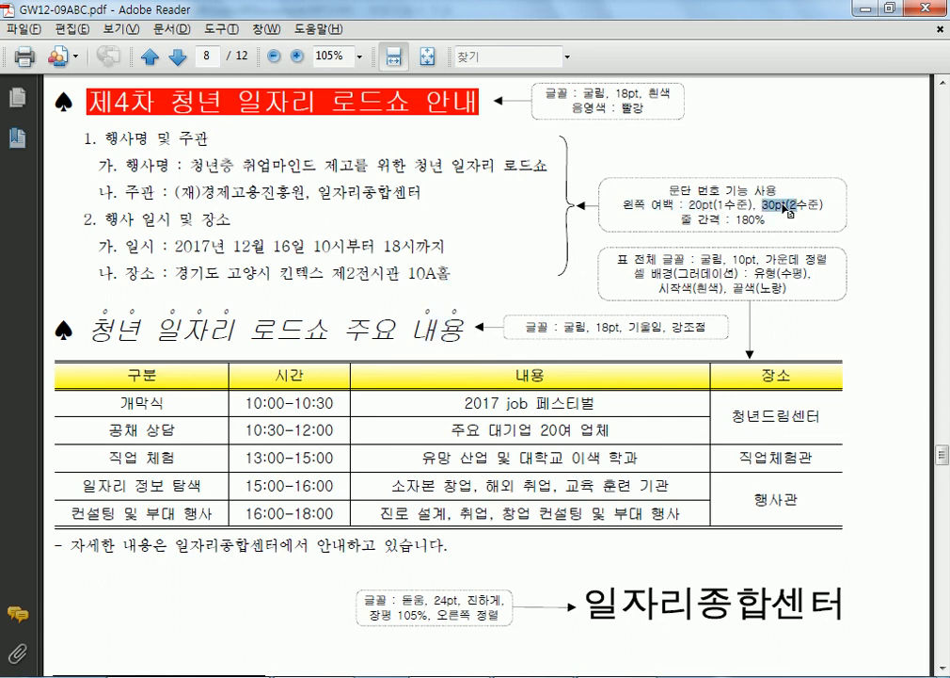
click(780, 201)
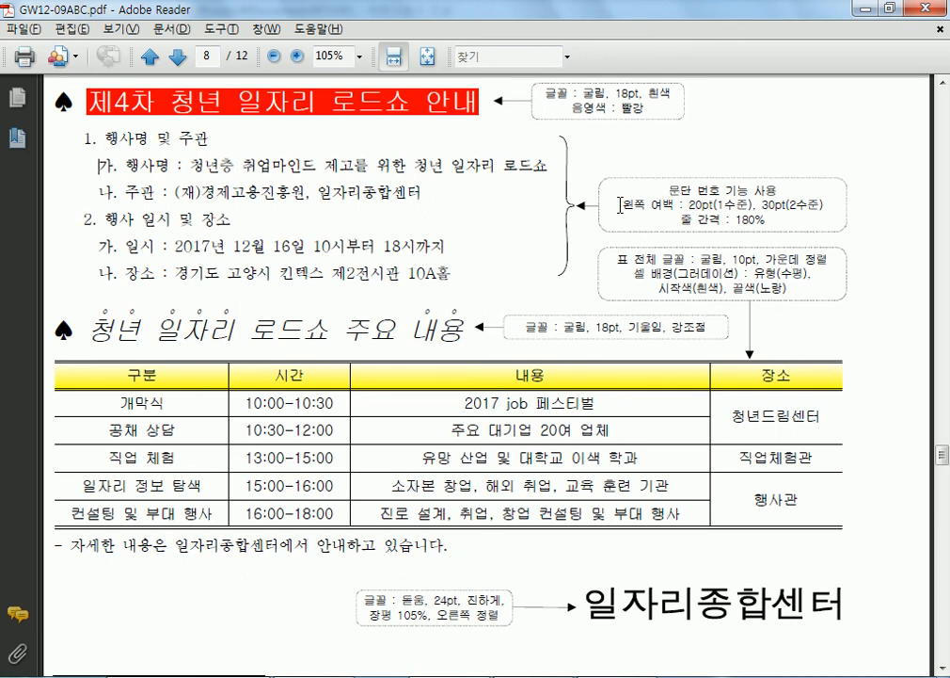
drag(636, 205, 712, 205)
click(716, 203)
- Select the six 디지털 기술 outline lines and open the custom 문단 번호 모양 settings
click(617, 676)
drag(153, 310, 414, 440)
right_click(306, 356)
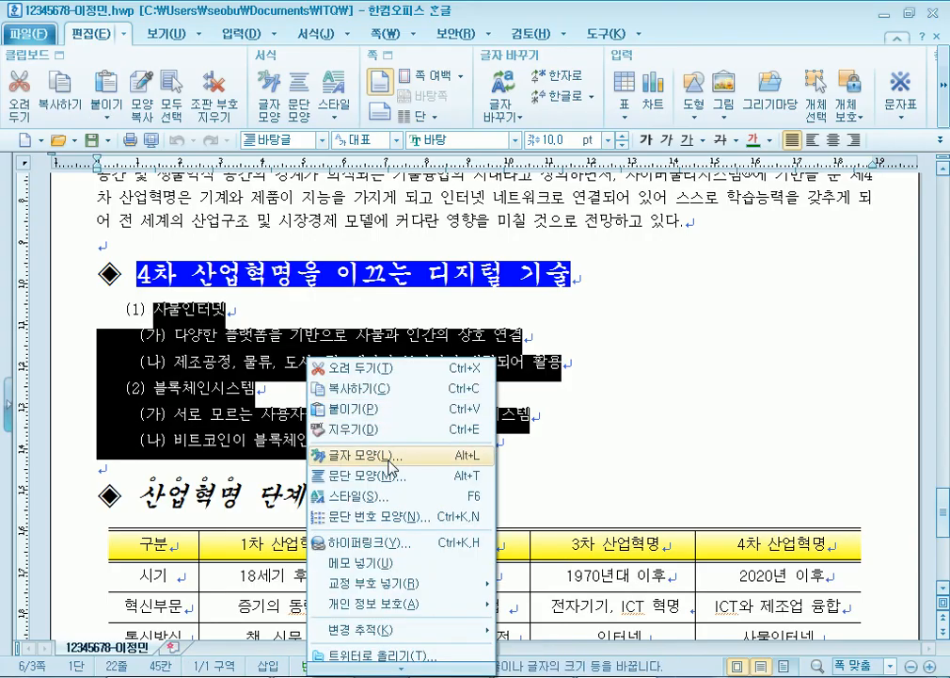
click(378, 518)
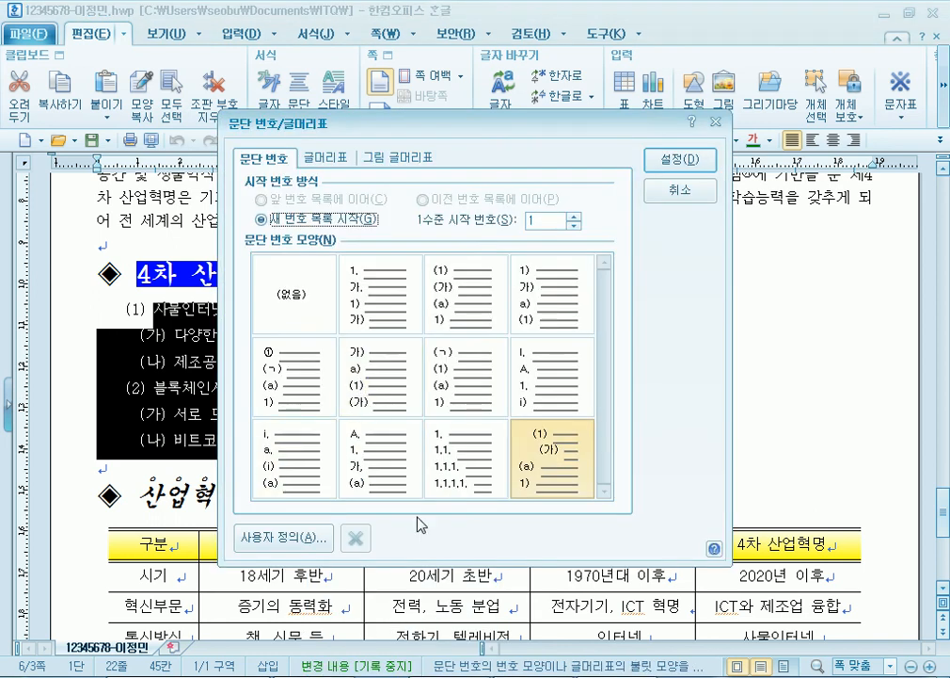
click(308, 534)
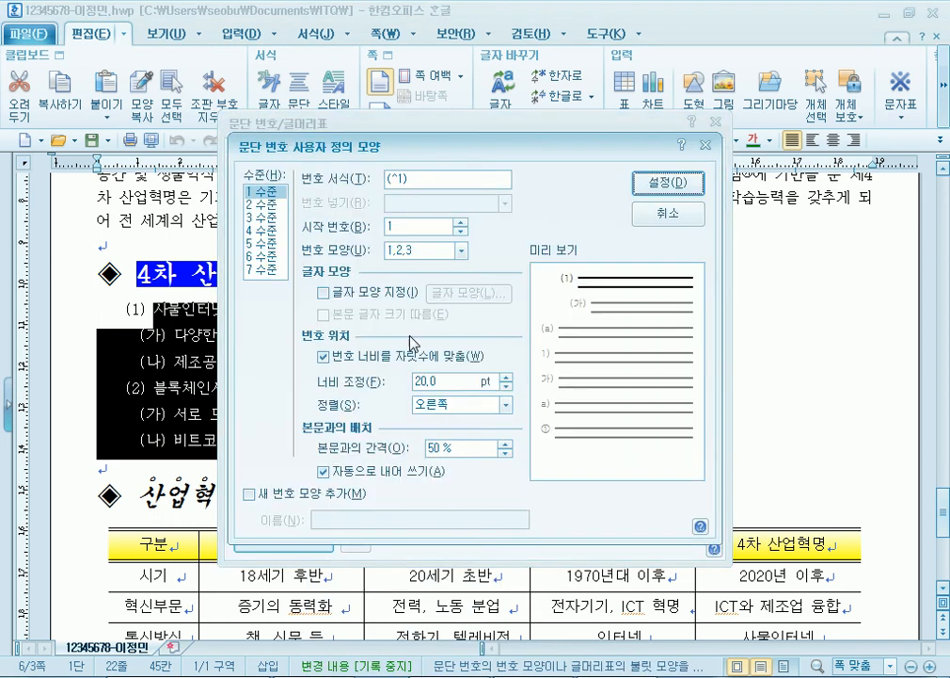
- Try level 1 number alignment options, leaving it right-aligned with 20.0 pt width
click(461, 406)
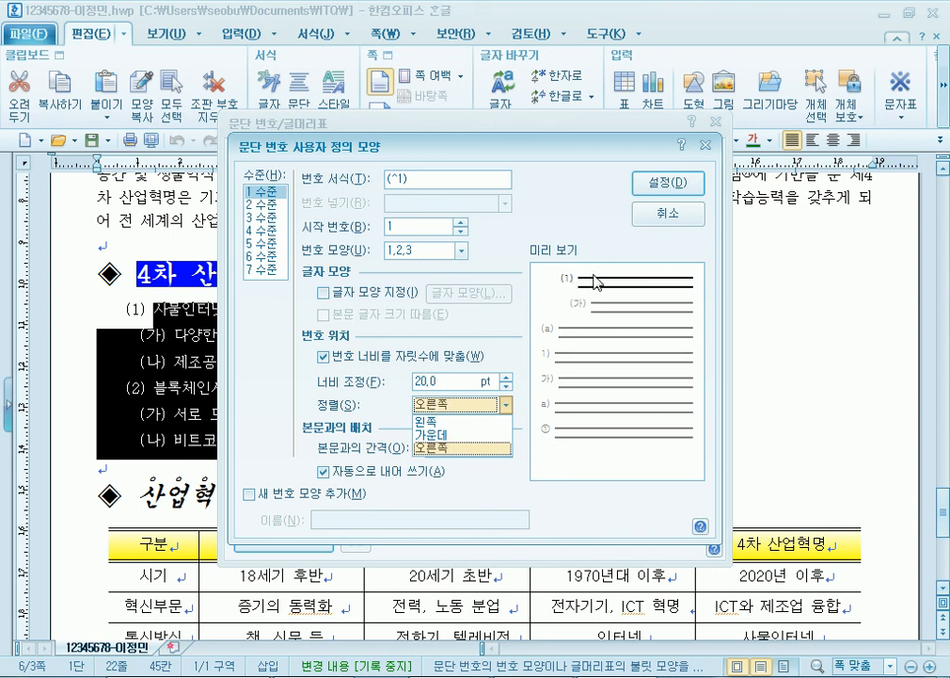
click(471, 406)
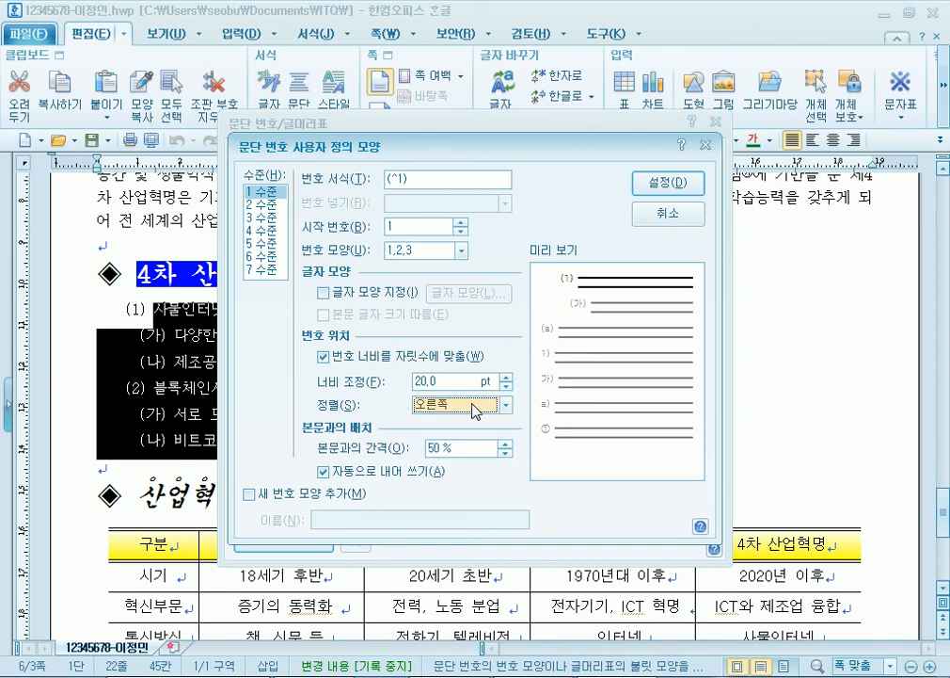
click(464, 408)
click(476, 421)
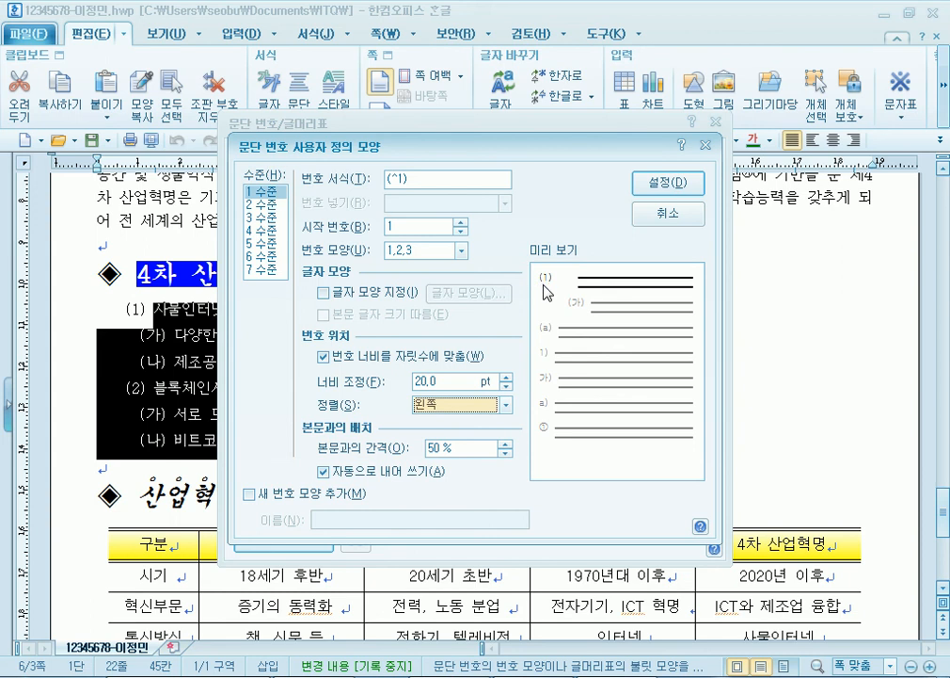
click(443, 381)
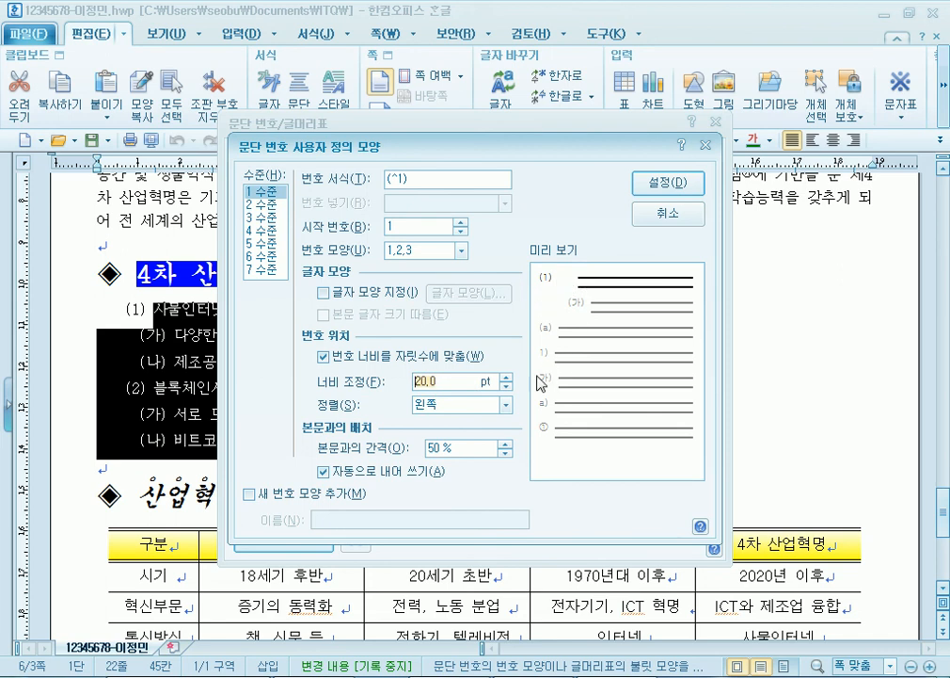
click(505, 405)
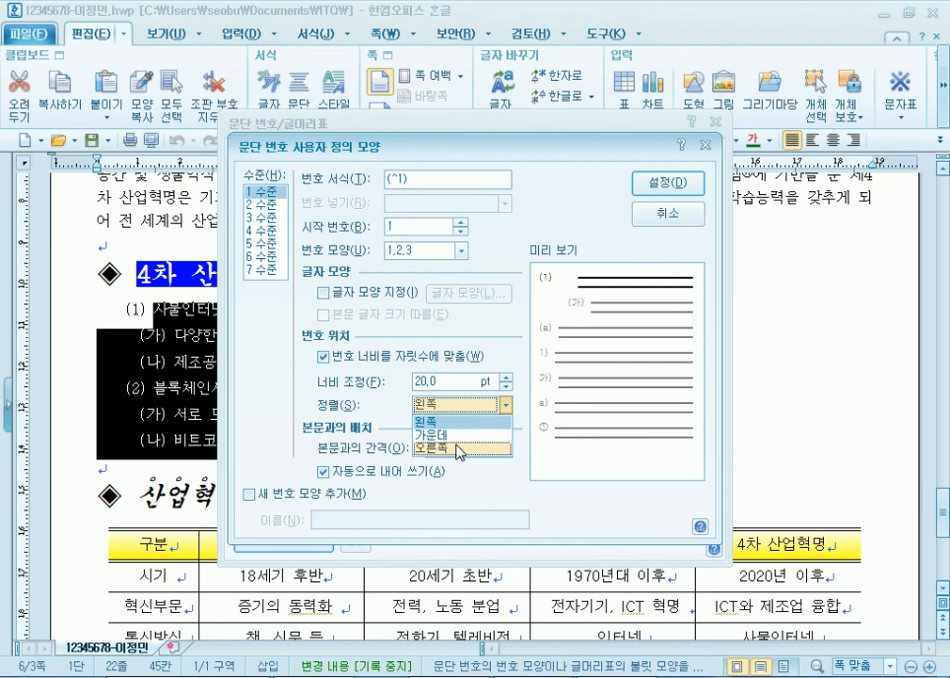
click(459, 448)
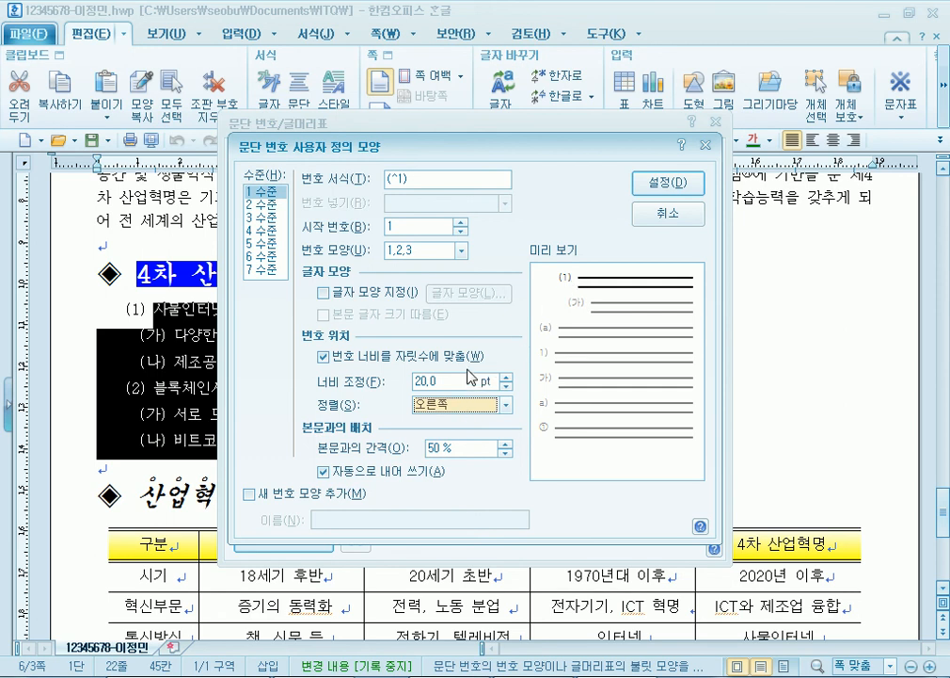
- Recheck the 왼쪽 여백 20pt spec in the PDF, then cancel the Hangul numbering dialogs unapplied
key(alt+Tab)
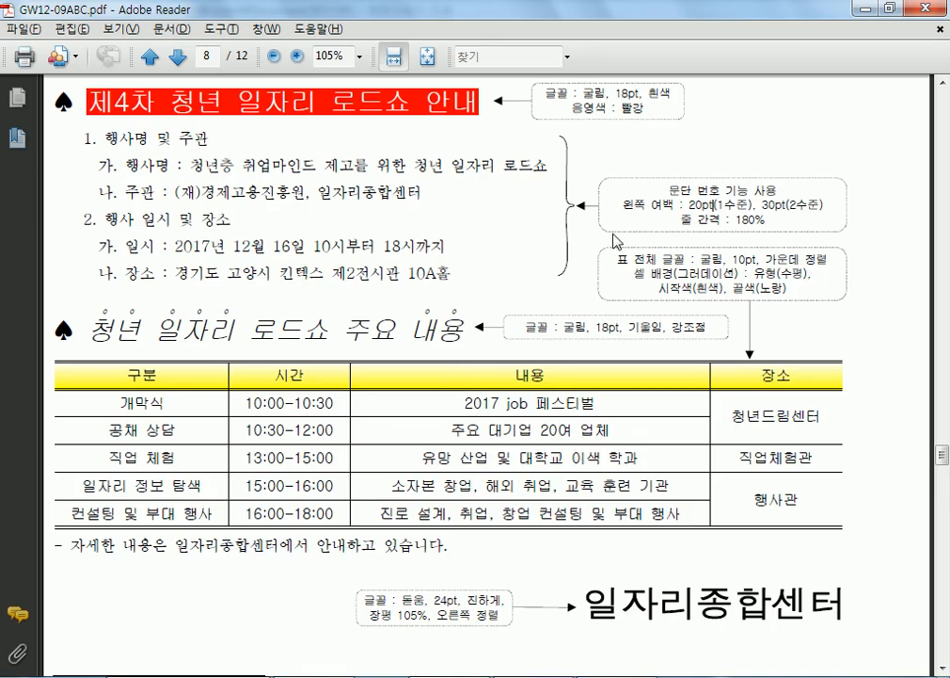
drag(656, 204, 722, 203)
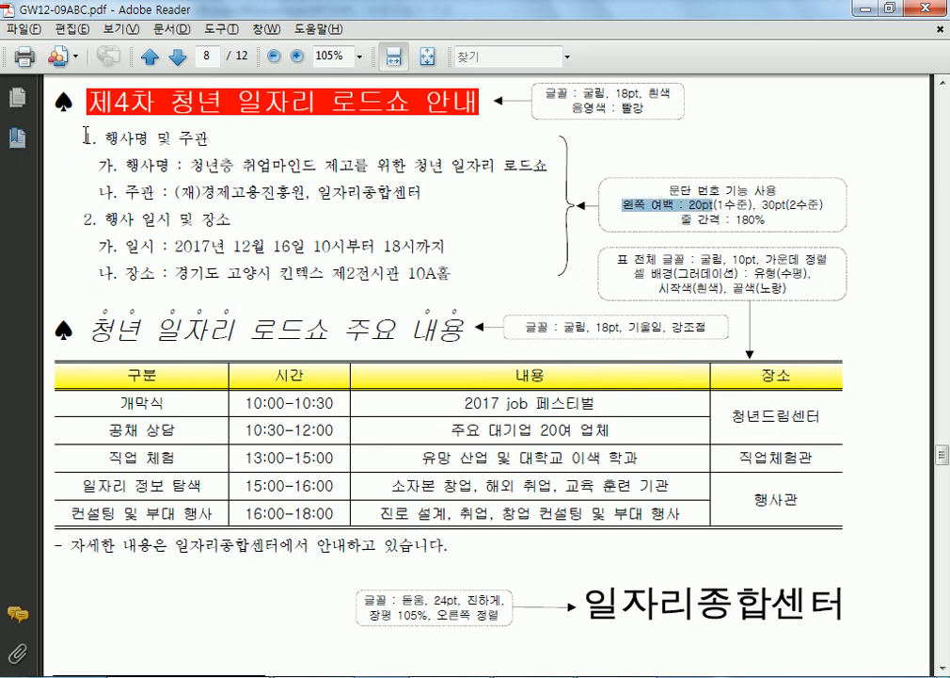
click(83, 141)
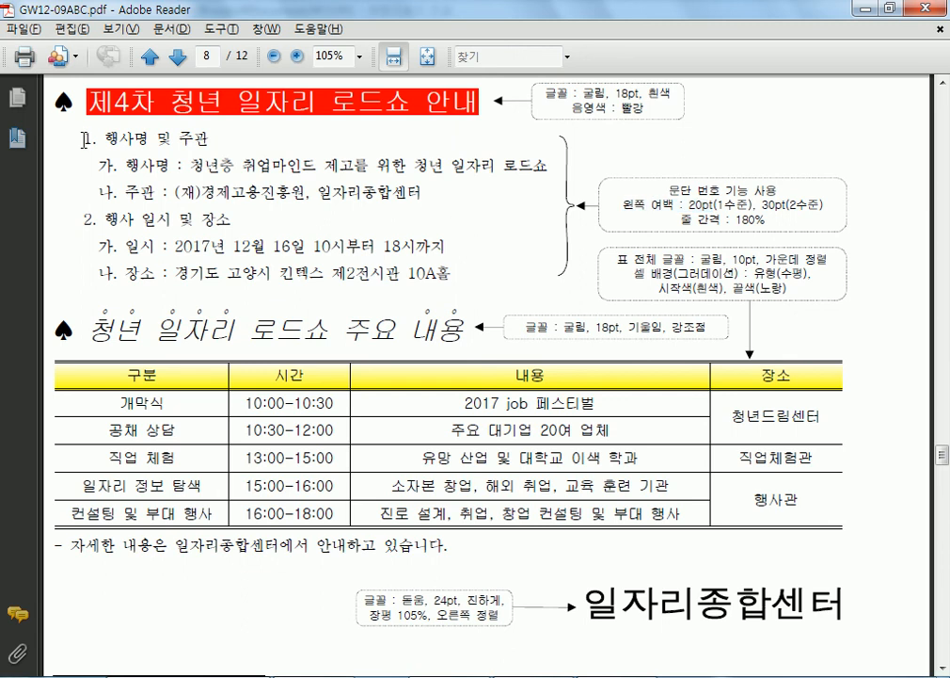
key(alt+Tab)
key(Escape)
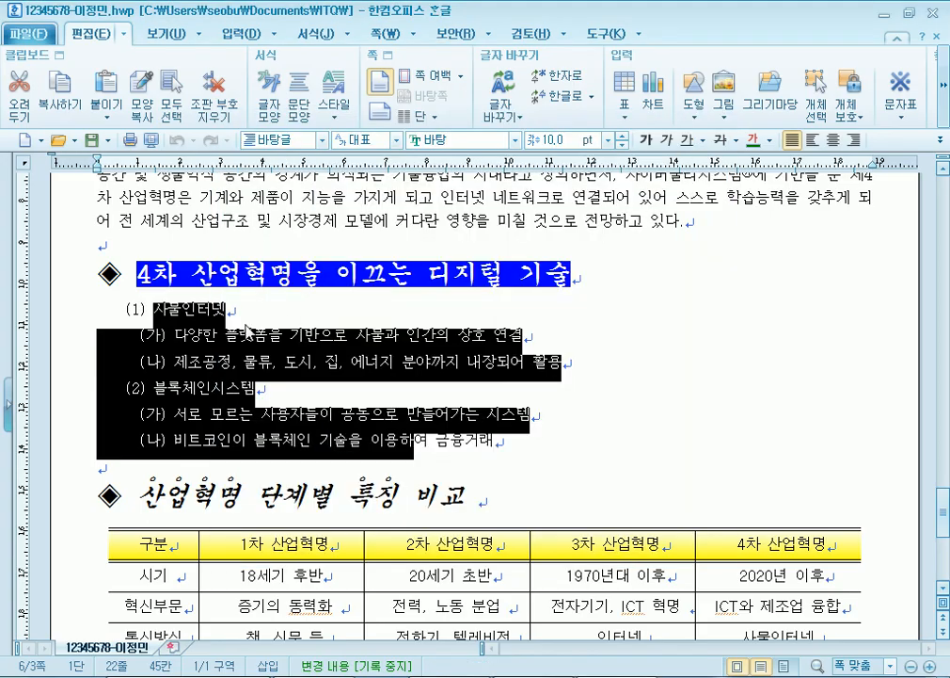
- Clear the old numbering from the six outline lines and set their line spacing to 180%
key(ctrl+1)
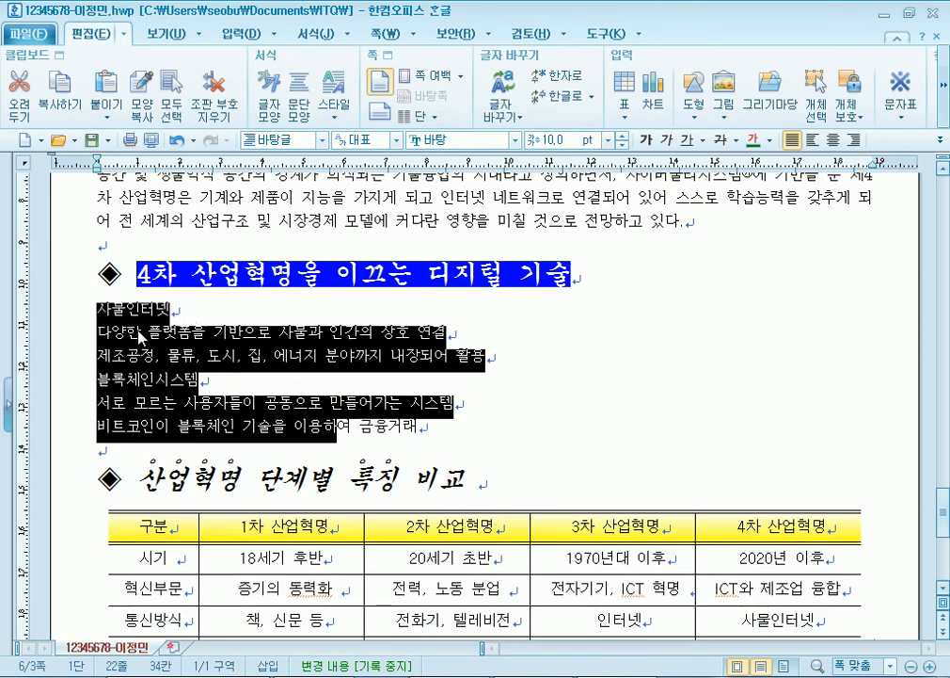
click(139, 333)
drag(94, 307, 428, 426)
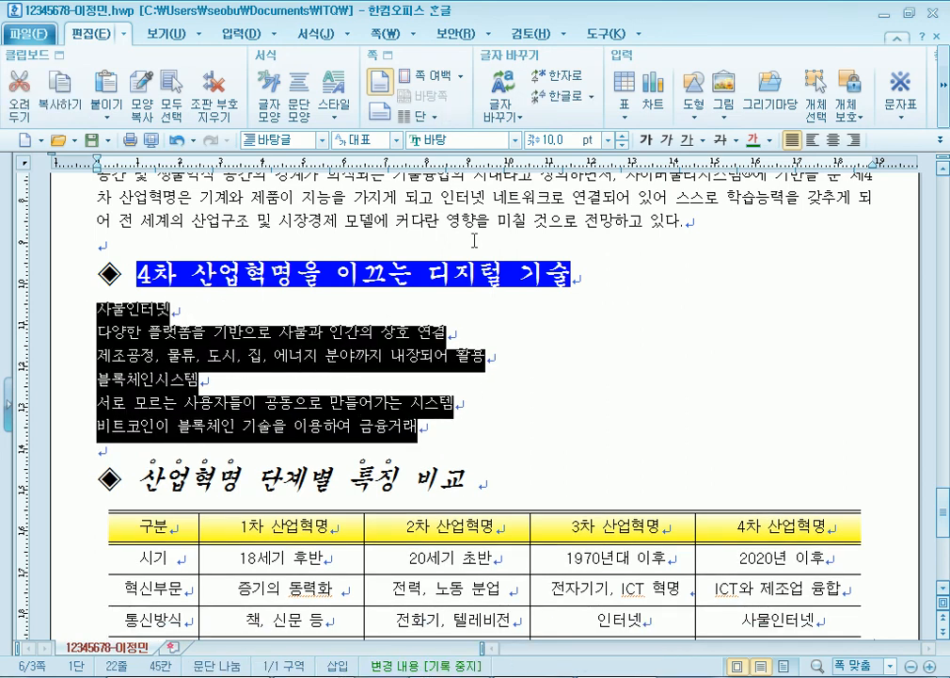
click(941, 140)
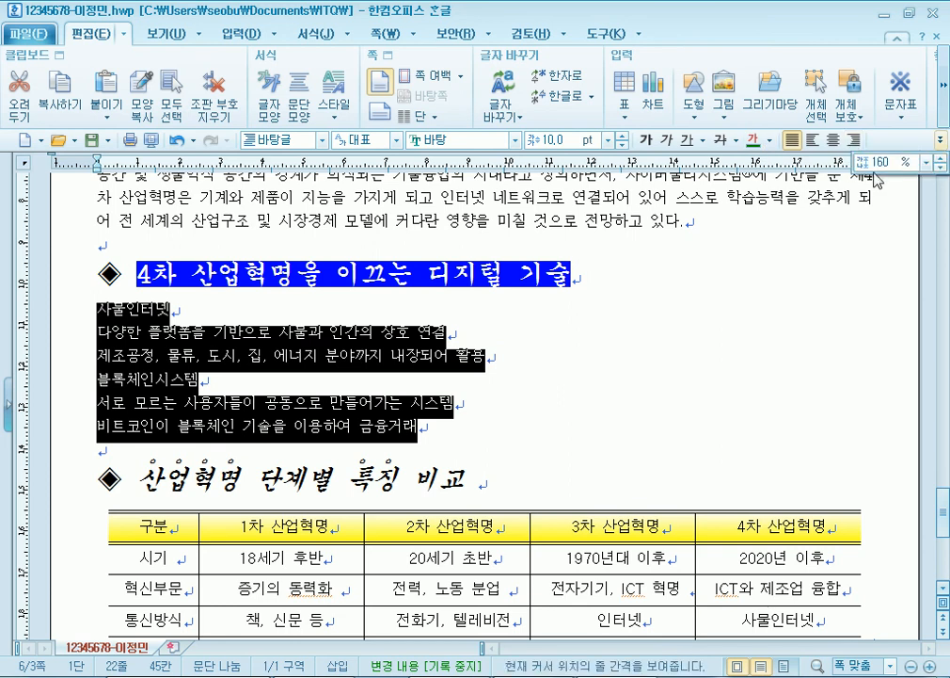
click(929, 162)
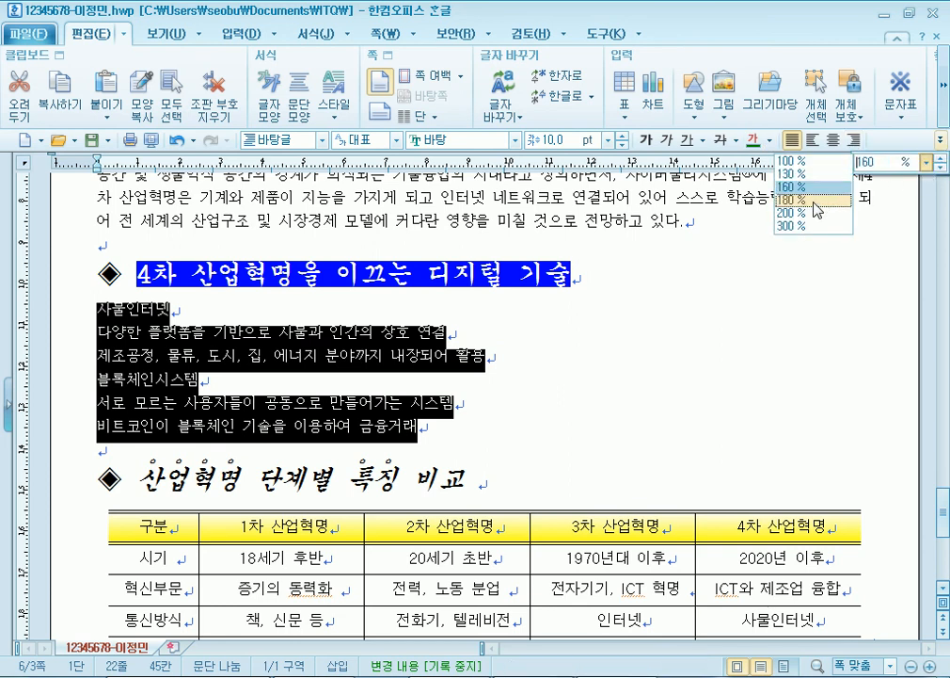
click(795, 187)
- Number the six lines (1)–(6) using the (1) (가) (a) 1) paragraph numbering style
right_click(294, 342)
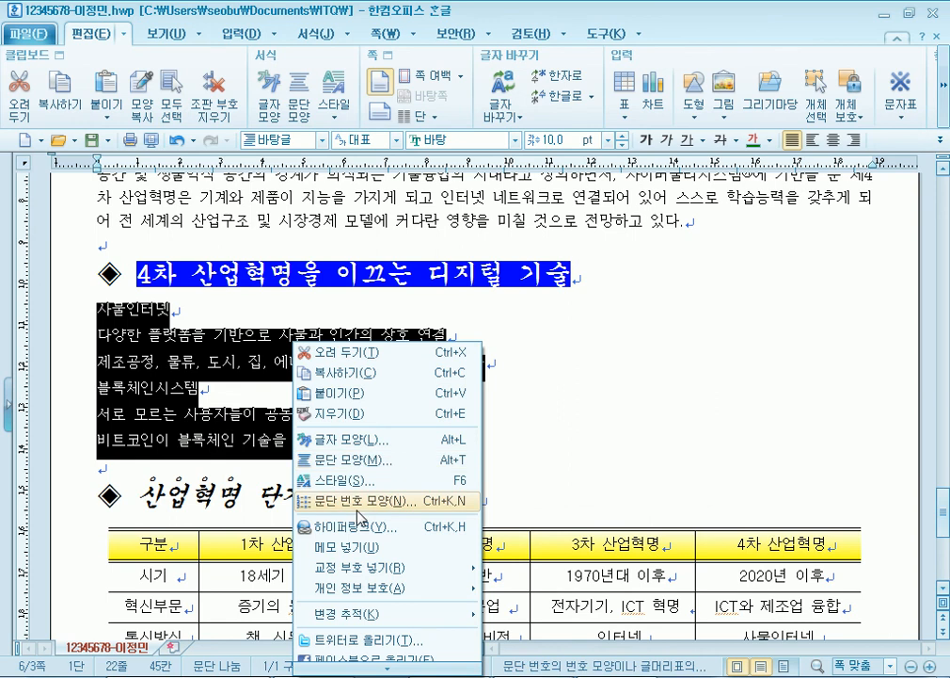
click(367, 500)
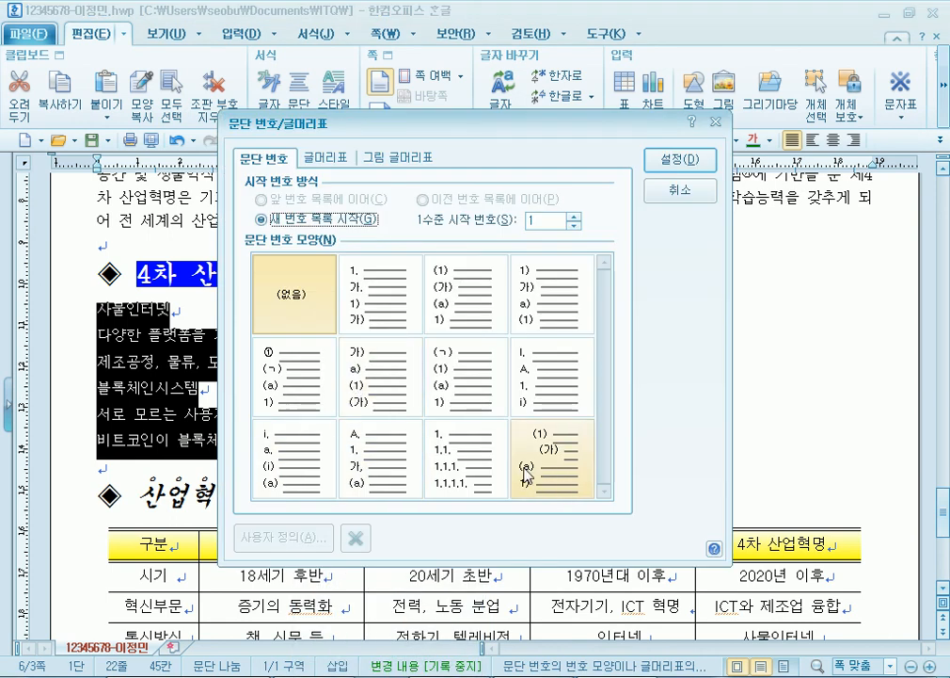
click(436, 298)
click(282, 538)
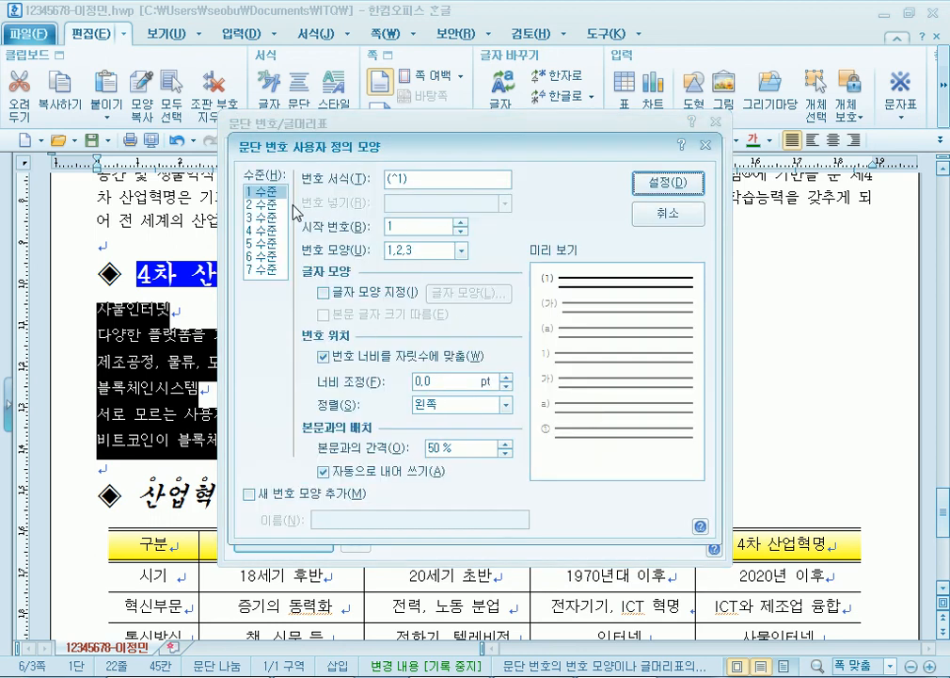
click(673, 184)
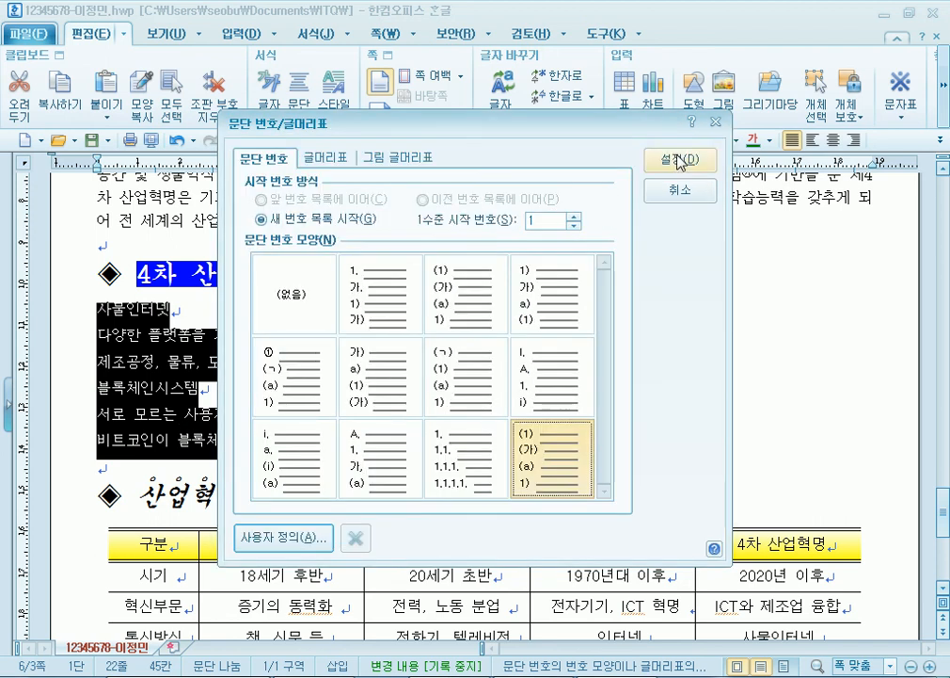
click(677, 160)
drag(139, 335, 207, 369)
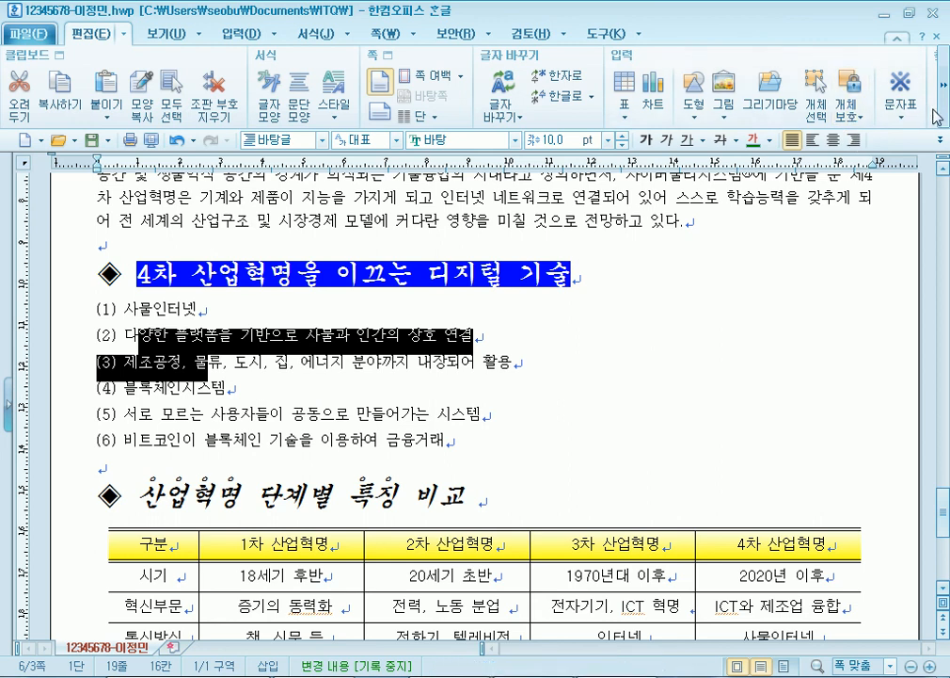
- Demote lines (2)–(3) and the 서로–비트코인 lines one level to (가)/(나) sub-items
scroll(744, 87, down, 2)
click(305, 32)
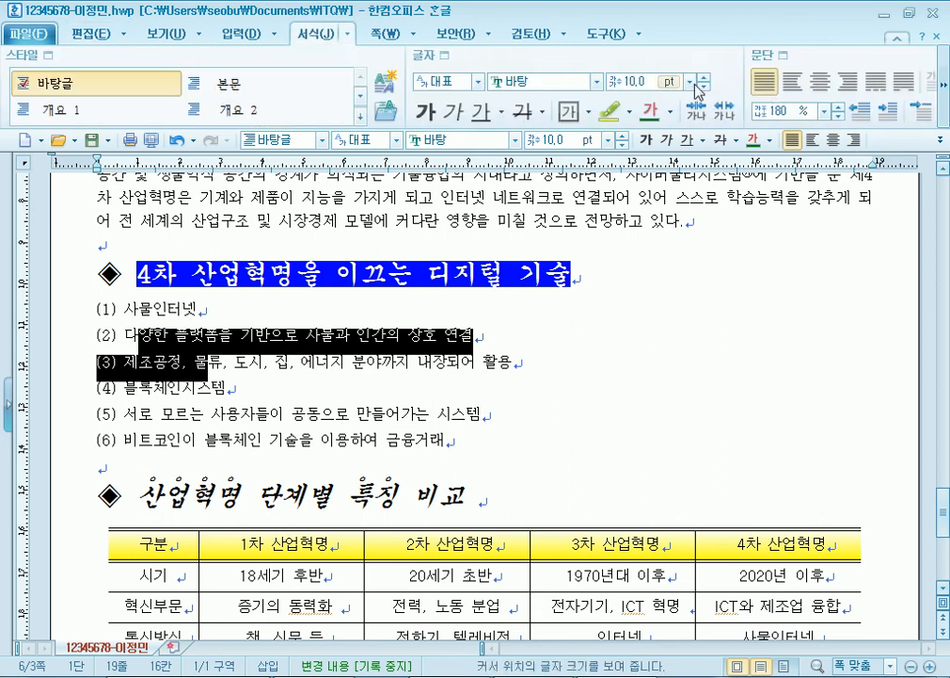
scroll(946, 113, down, 2)
click(946, 113)
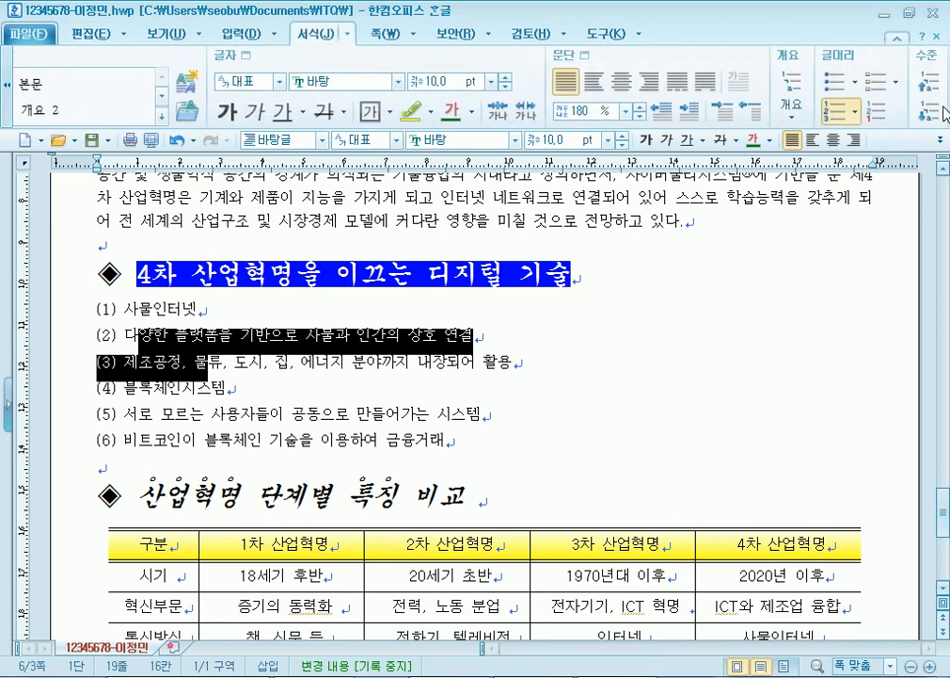
click(930, 111)
drag(153, 419, 177, 440)
click(923, 111)
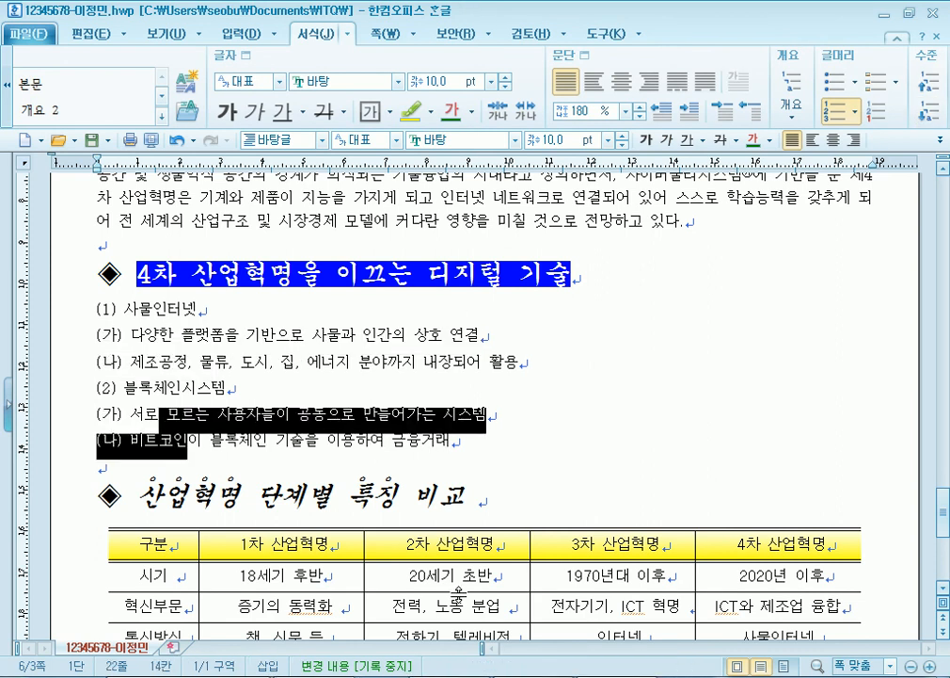
drag(144, 306, 187, 442)
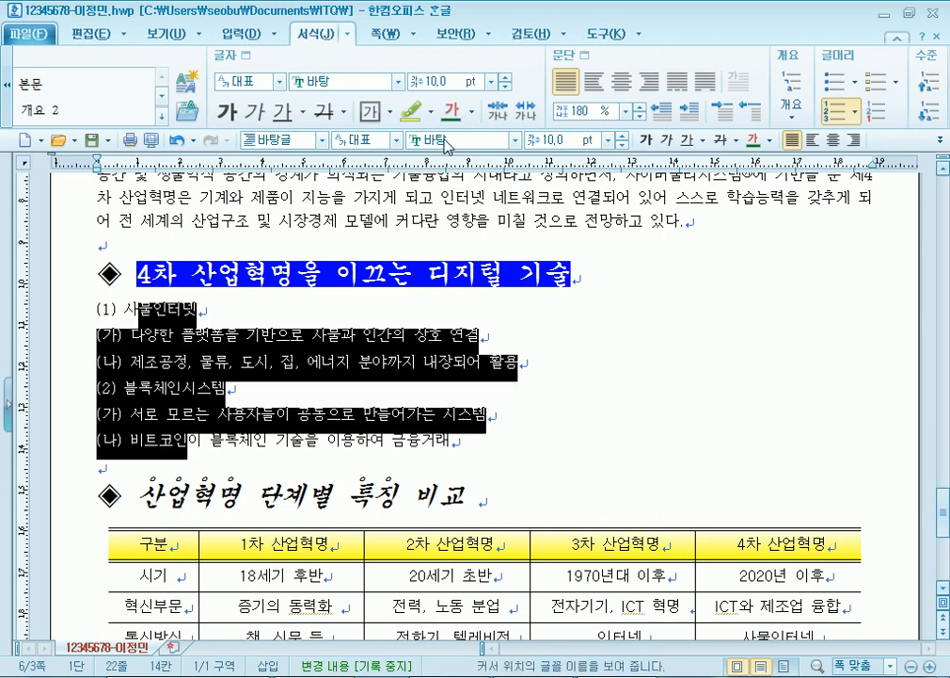
- Give the whole outline list a 20 pt left margin
click(579, 54)
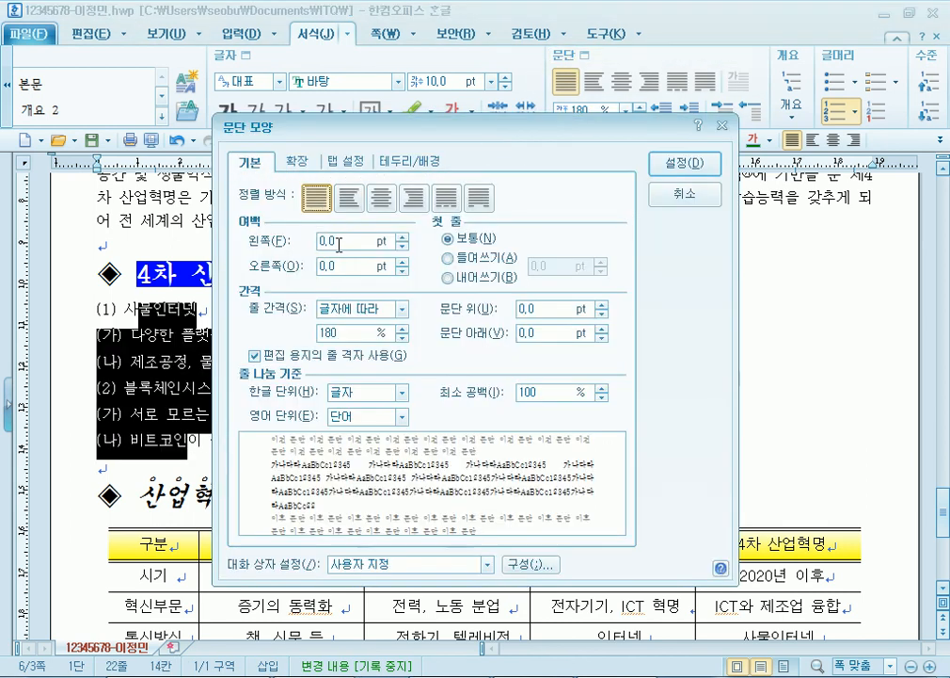
double_click(350, 241)
text(20)
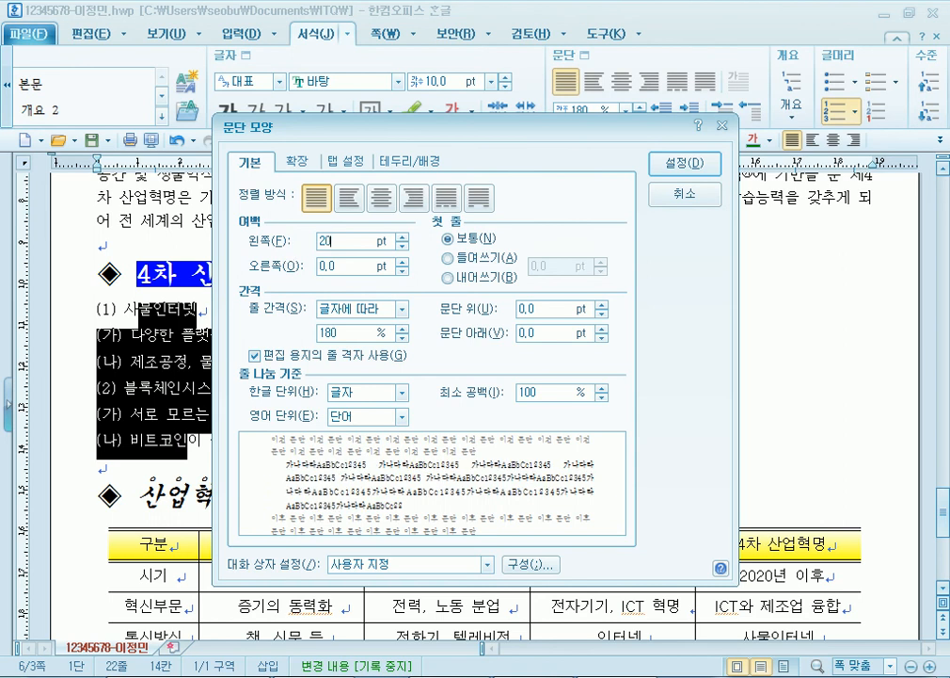
key(Return)
click(195, 349)
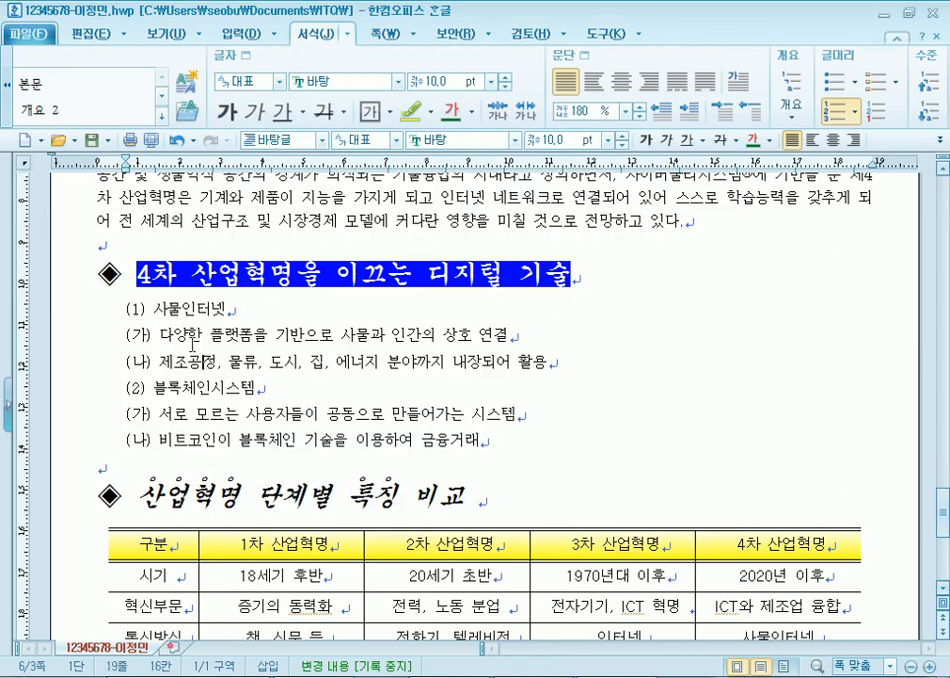
- Set a 30 pt left margin on the (가)/(나) sub-items under items (1) and (2)
drag(193, 335, 218, 362)
key(alt+t)
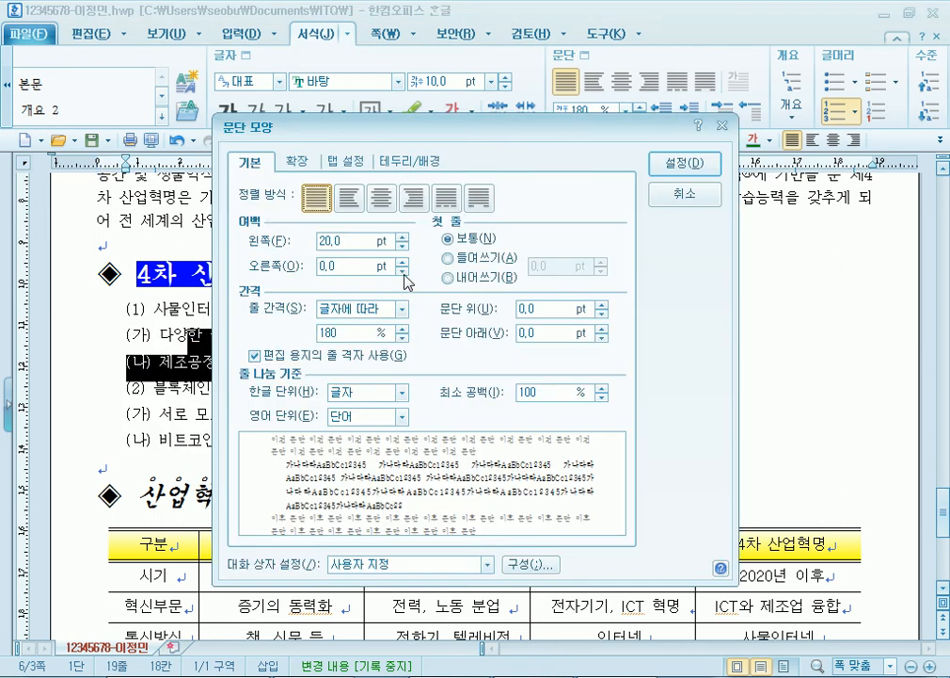
double_click(359, 244)
text(30)
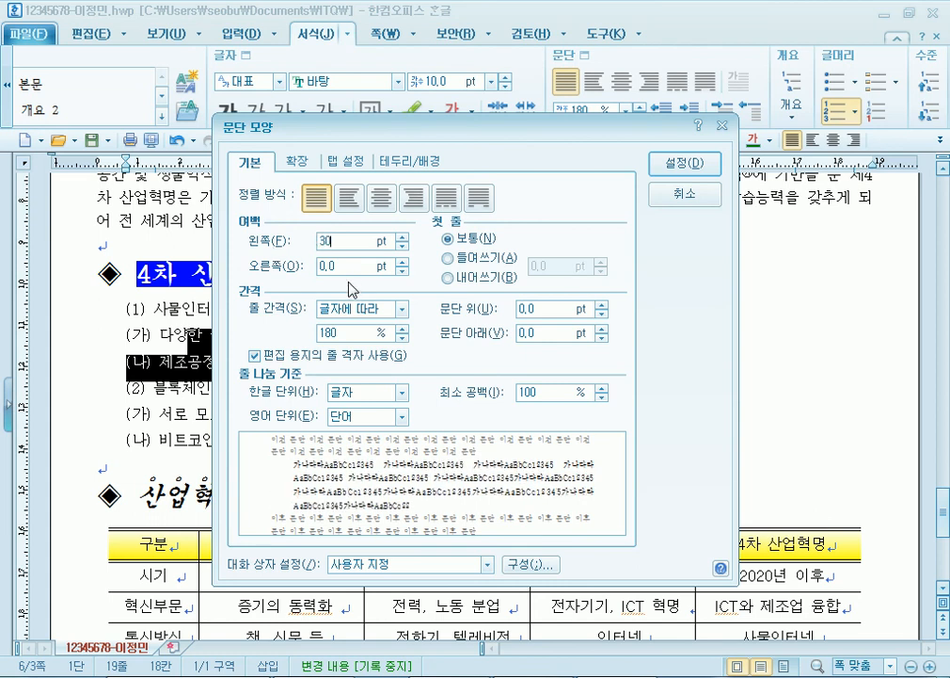
key(Return)
drag(190, 414, 204, 439)
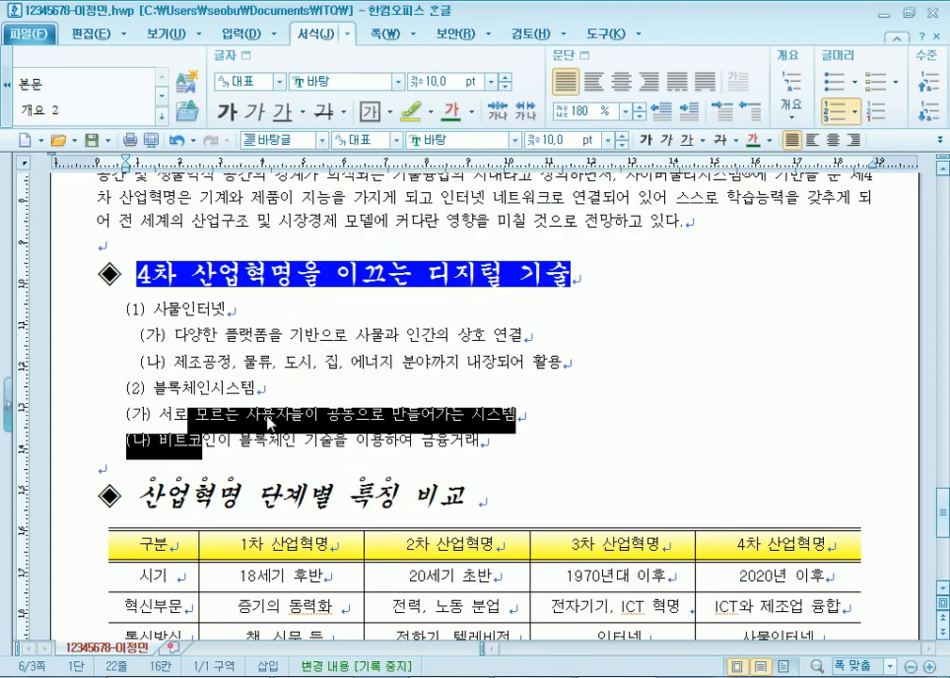
key(alt+t)
double_click(353, 241)
text(30)
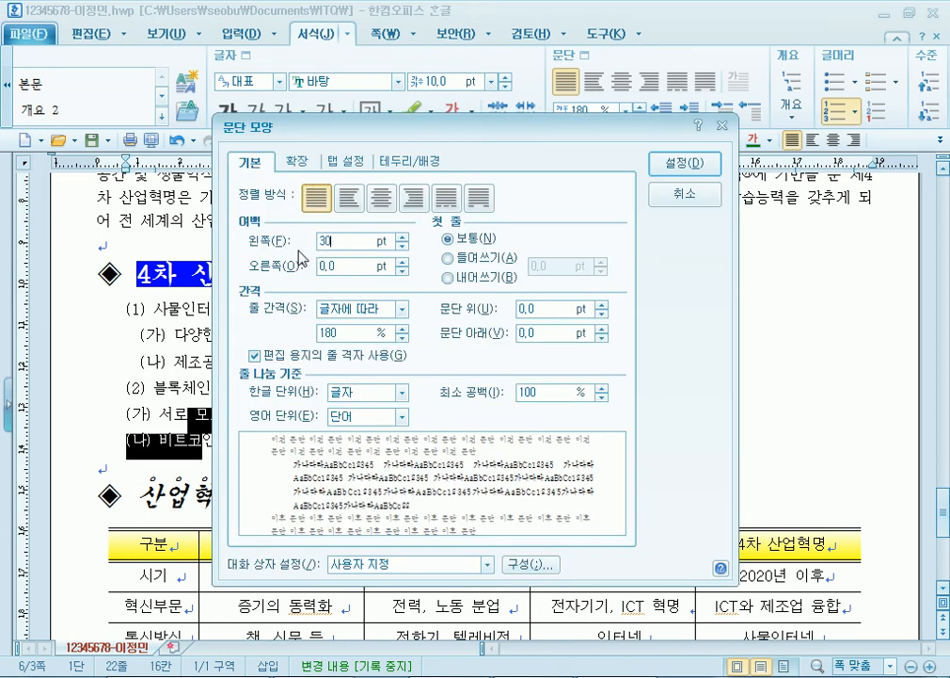
key(Return)
click(201, 422)
click(92, 311)
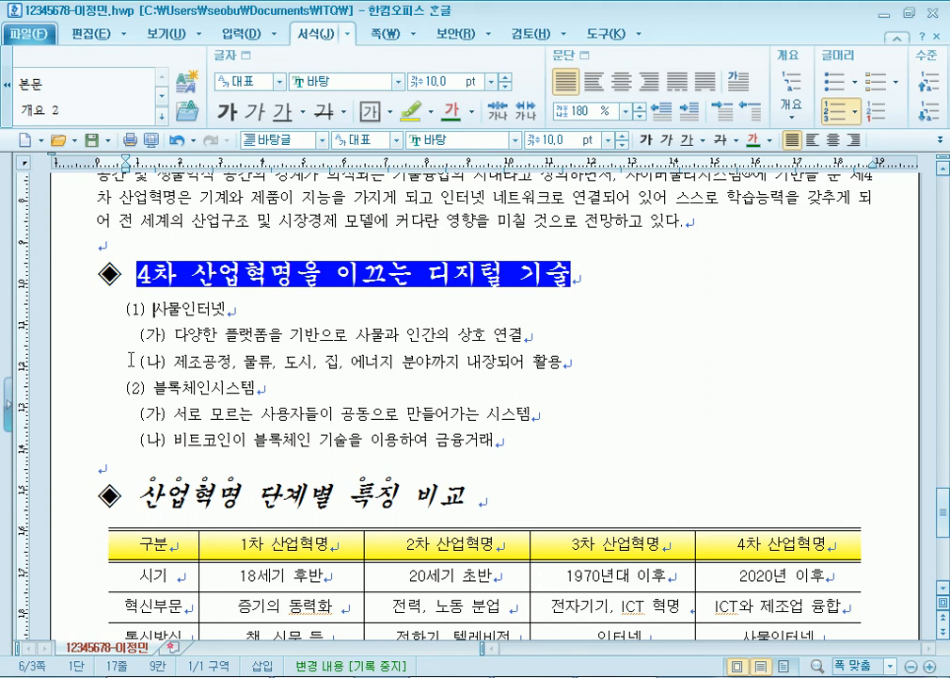
drag(194, 309, 279, 444)
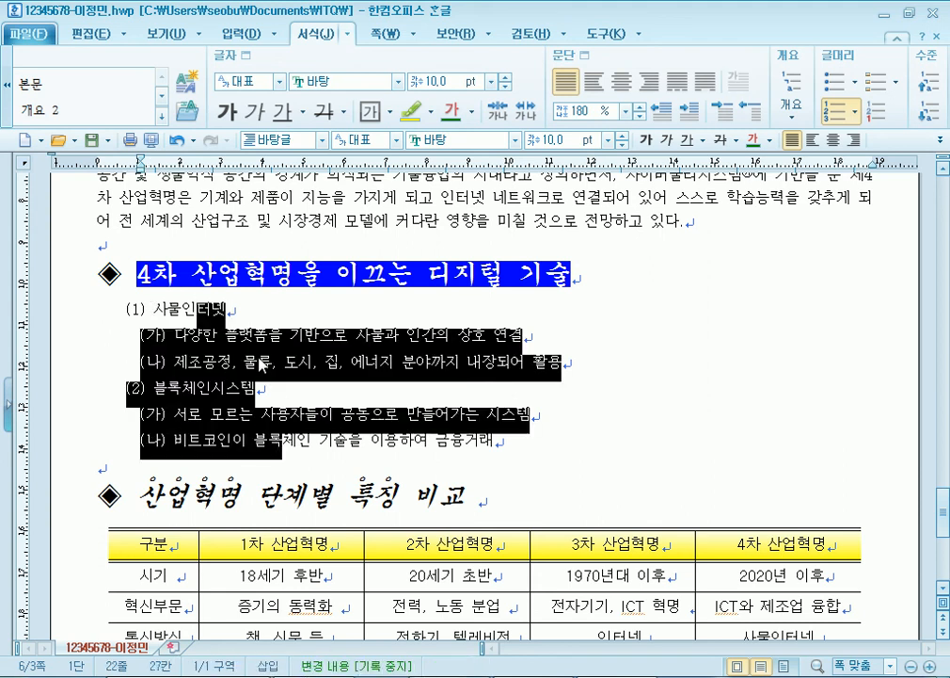
right_click(261, 365)
click(318, 518)
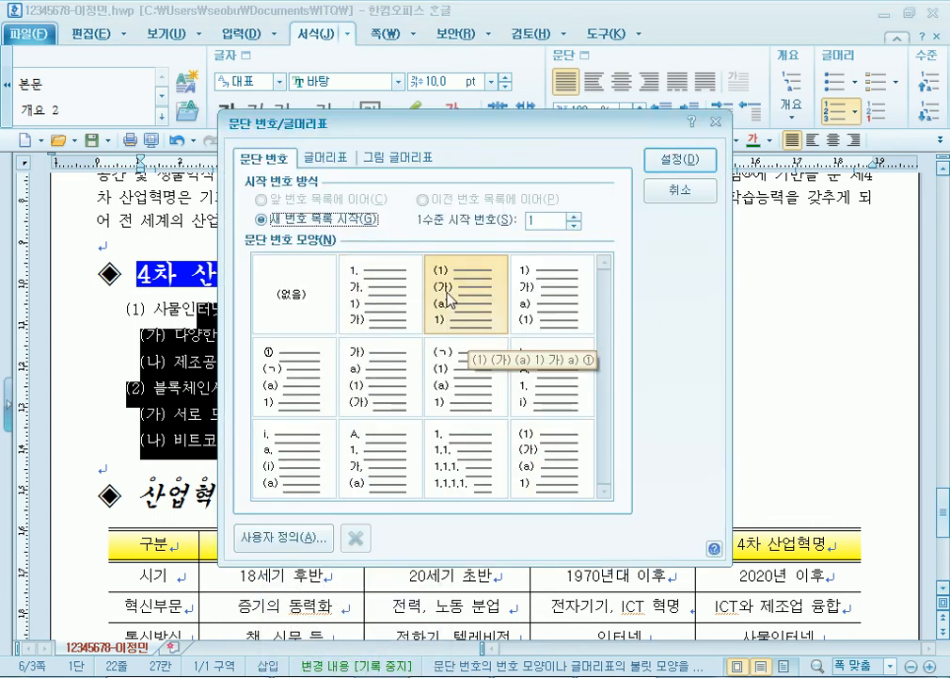
click(271, 543)
drag(442, 146, 478, 103)
click(483, 364)
click(293, 162)
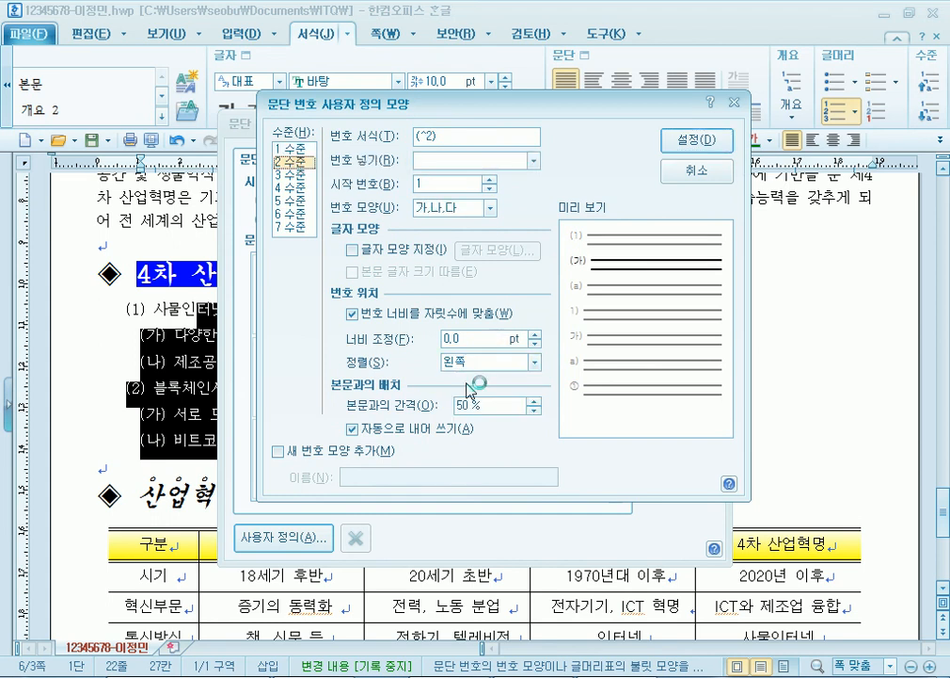
click(694, 170)
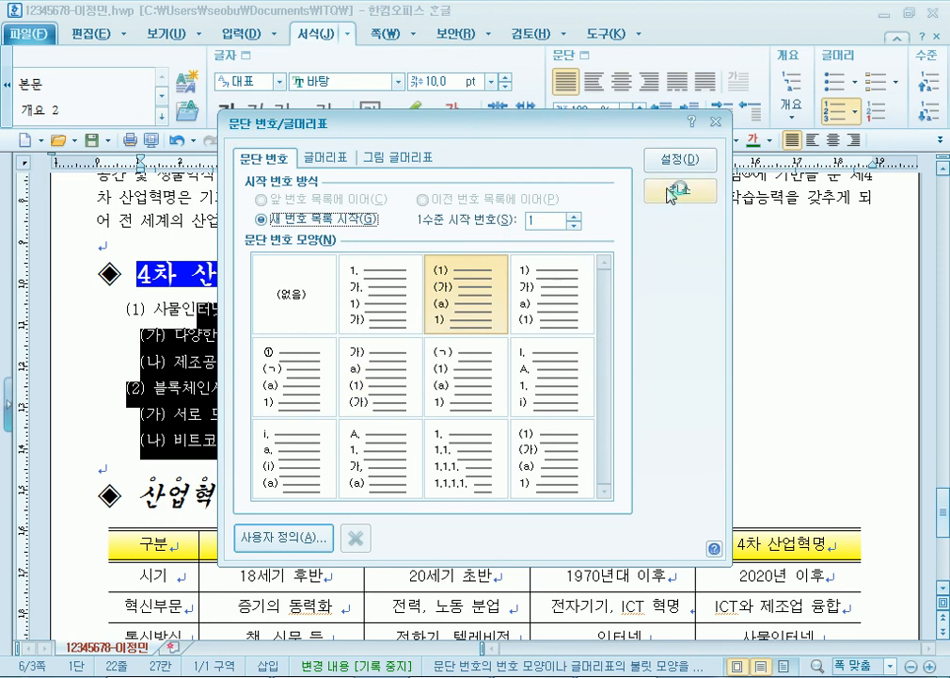
click(669, 198)
click(272, 391)
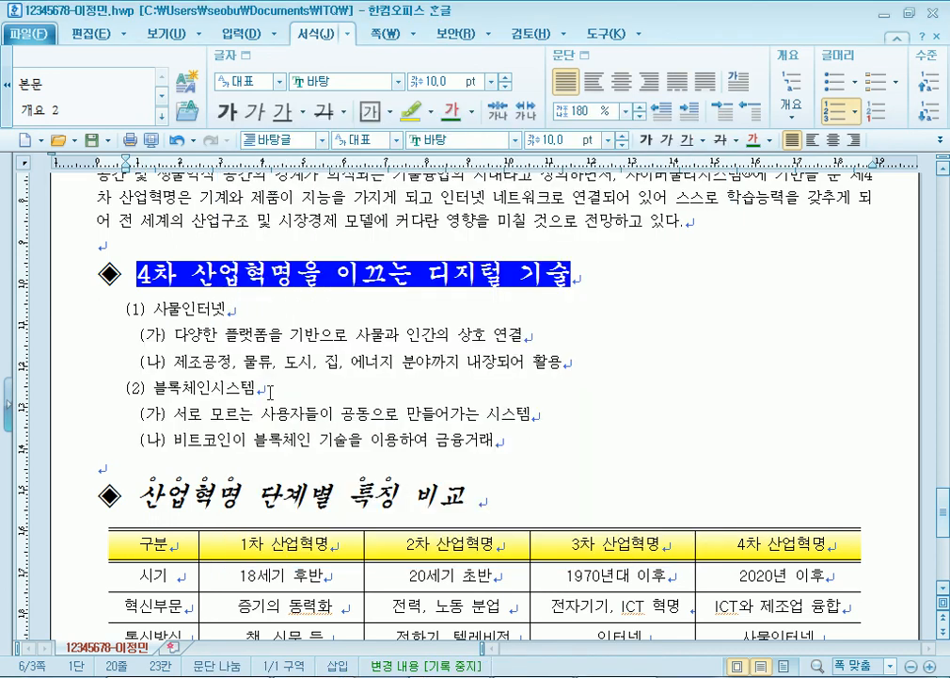
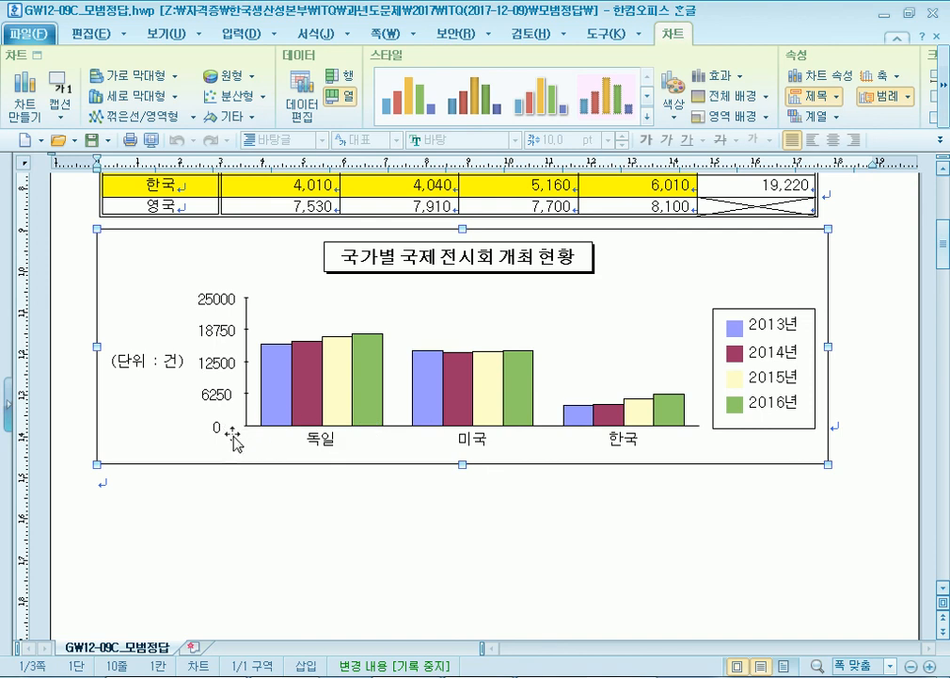
- Drag the exhibition chart's bottom edge down to enlarge it, then select its value axis
drag(462, 465, 482, 542)
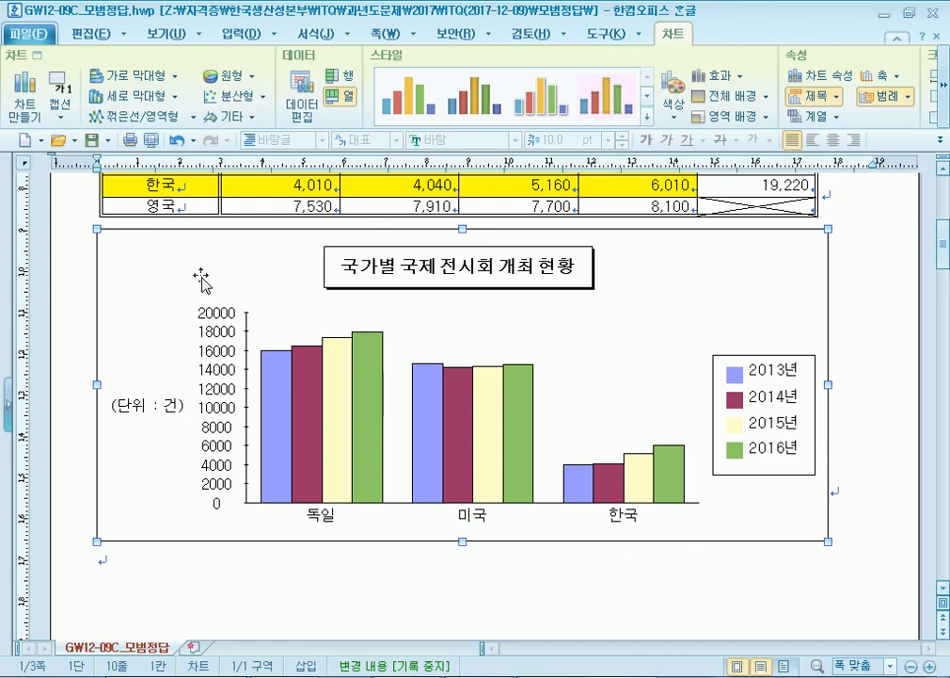
click(64, 319)
double_click(213, 317)
drag(464, 532, 462, 378)
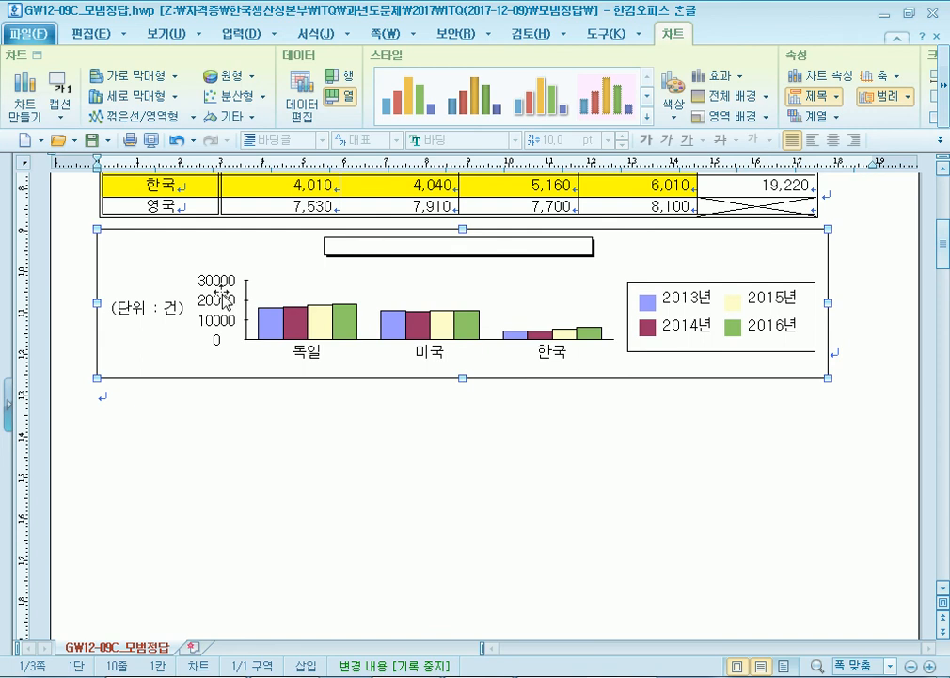
drag(462, 383, 461, 490)
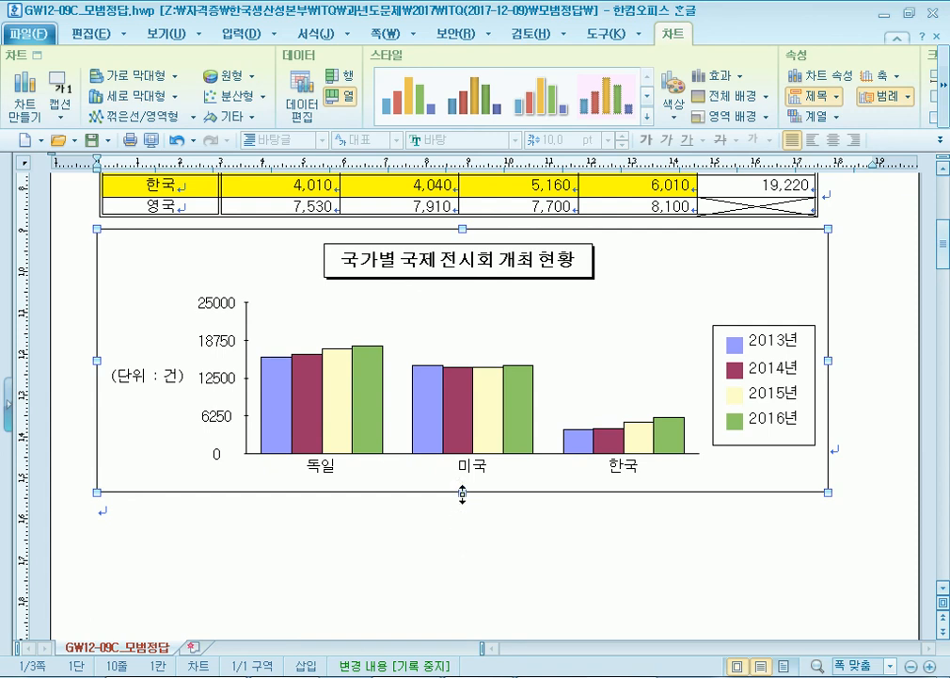
drag(463, 492, 463, 555)
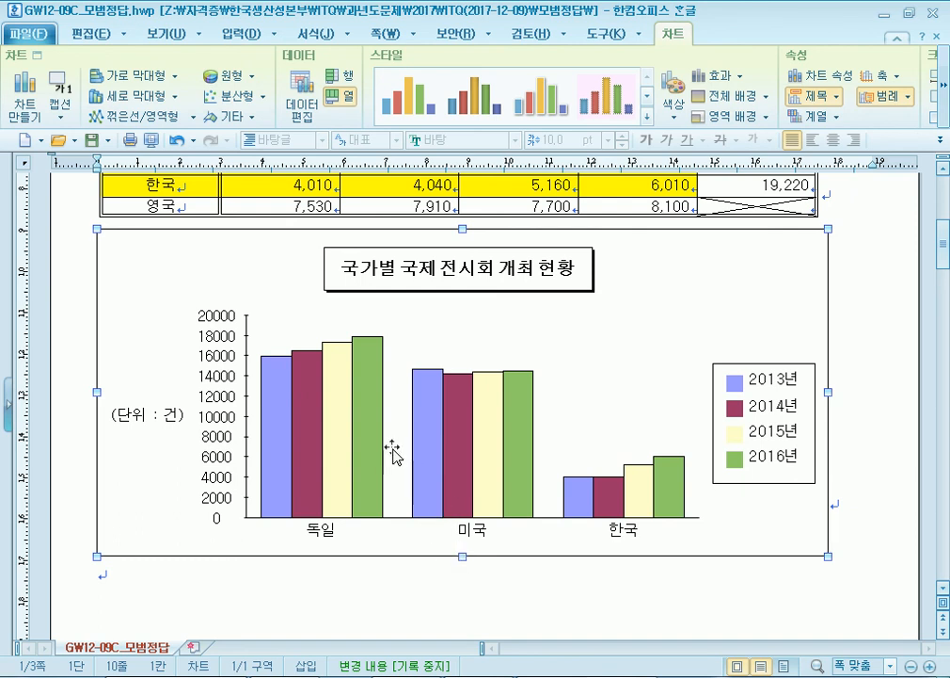
double_click(276, 275)
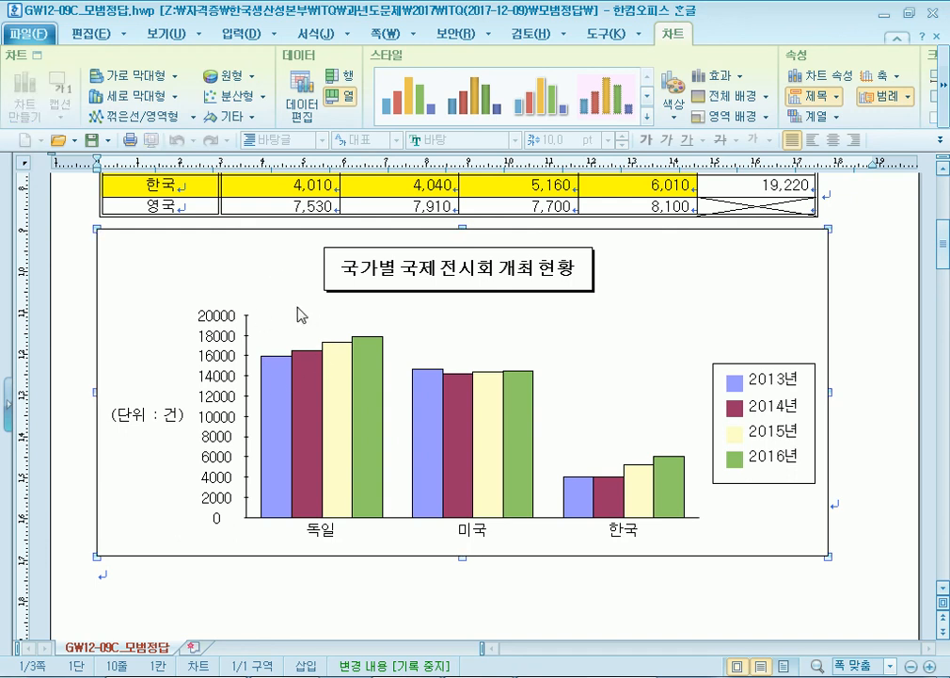
click(227, 396)
- Open the axis format settings for 세로 값 축 through the 축 selection dialog
right_click(659, 264)
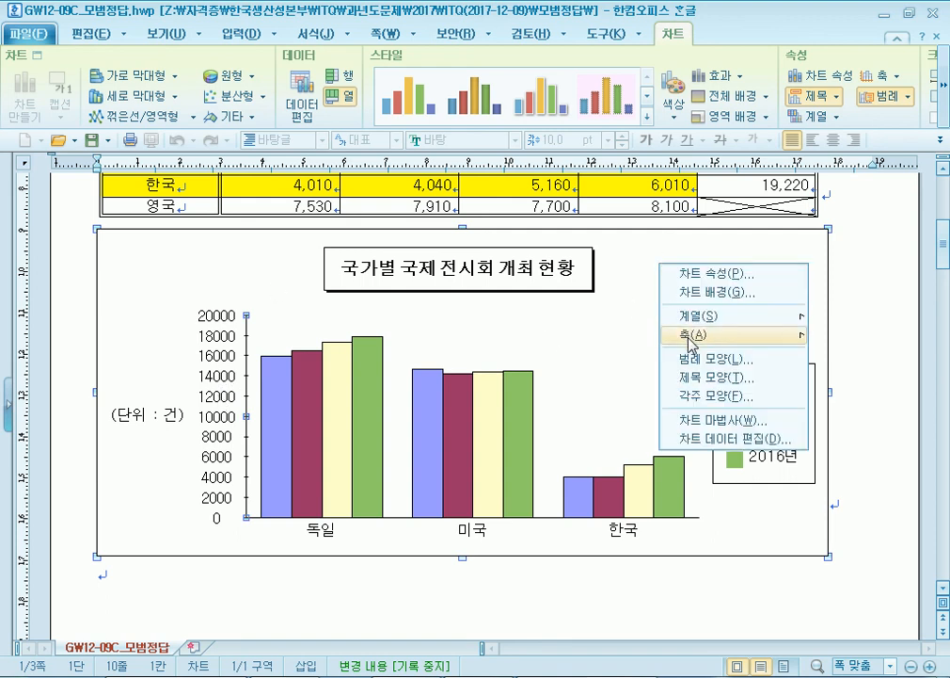
mouse_move(786, 336)
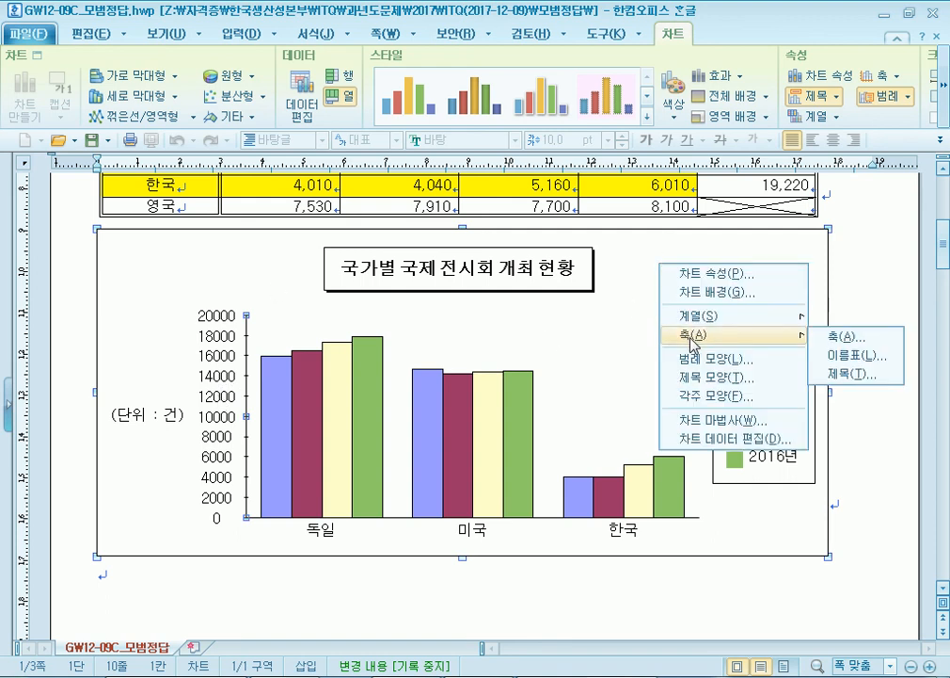
click(218, 362)
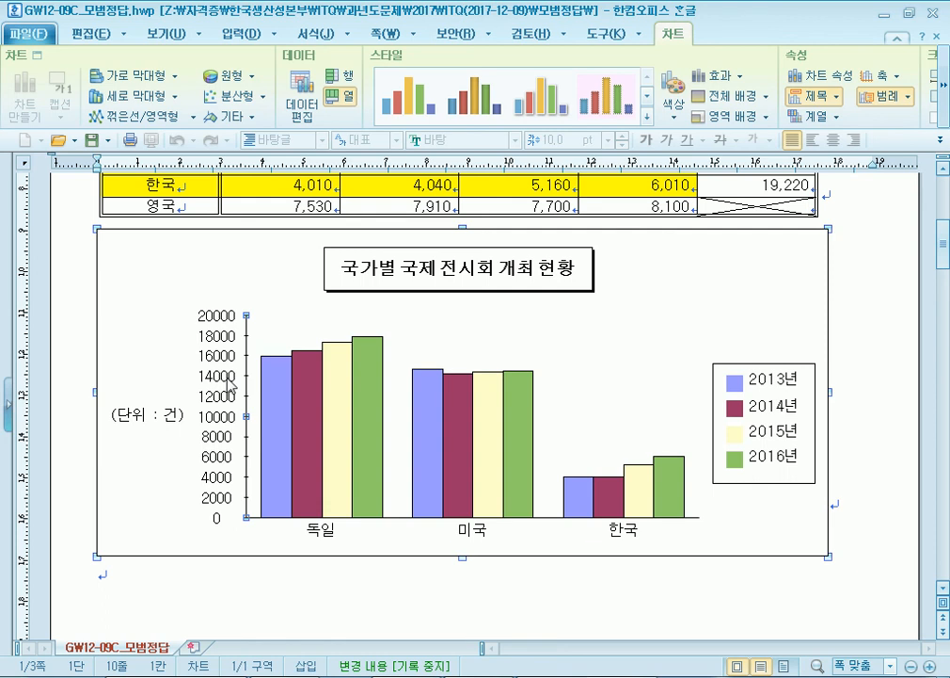
right_click(228, 382)
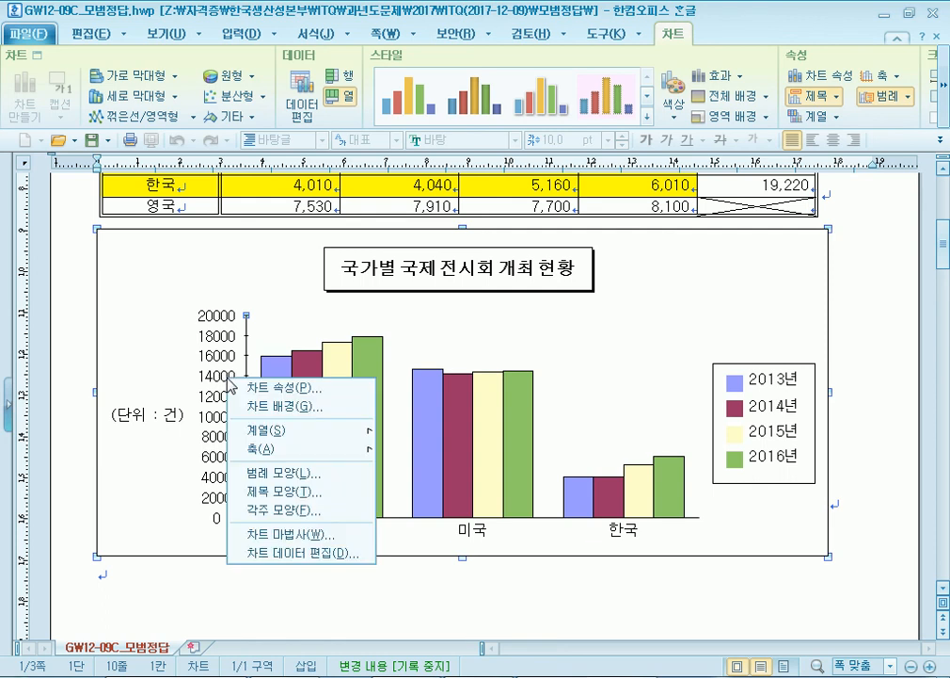
click(227, 330)
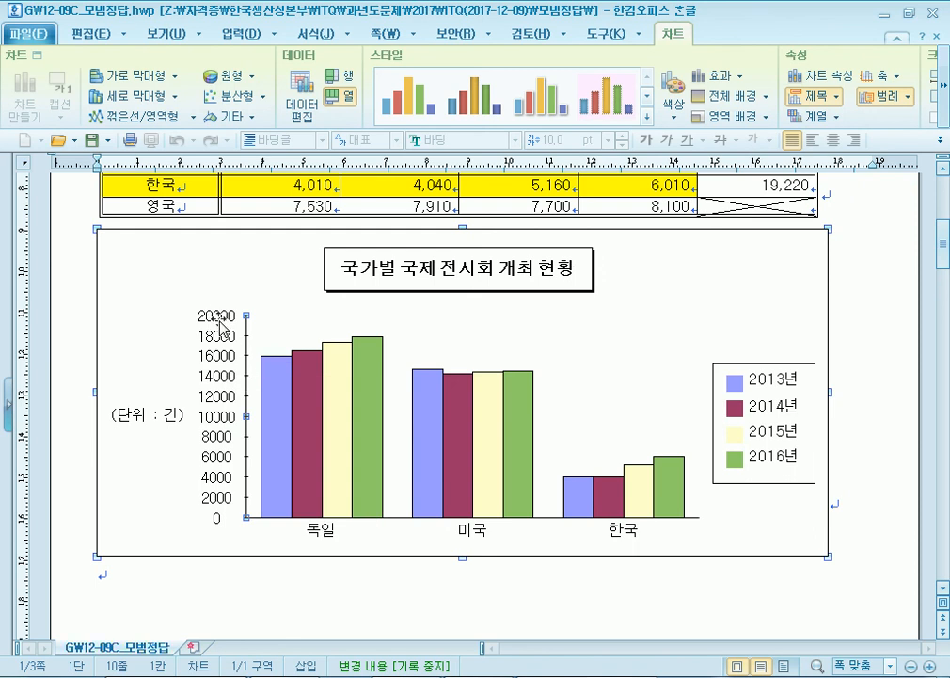
right_click(221, 324)
mouse_move(310, 390)
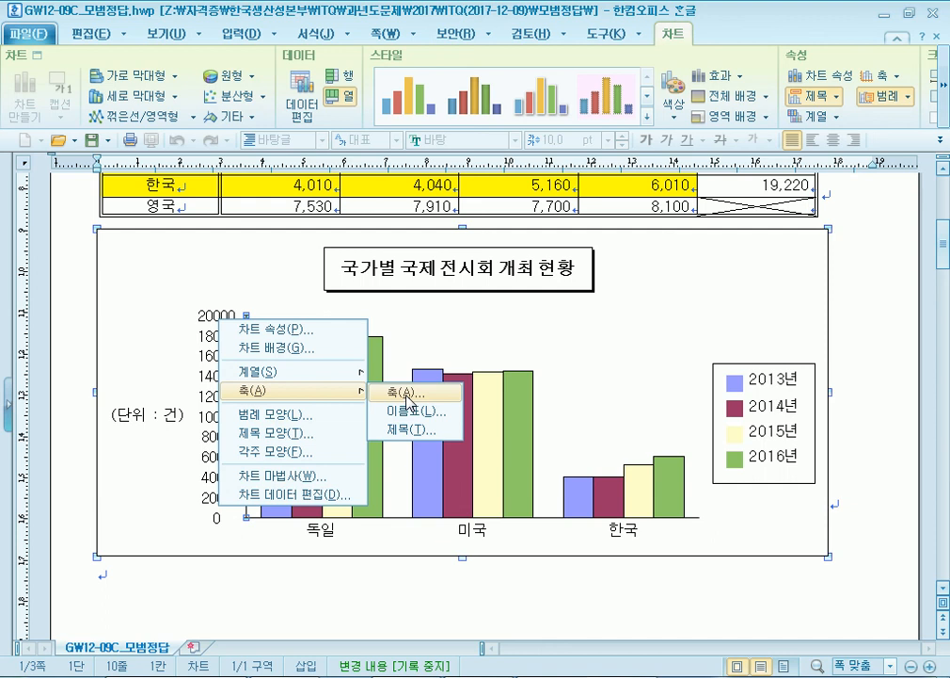
click(406, 402)
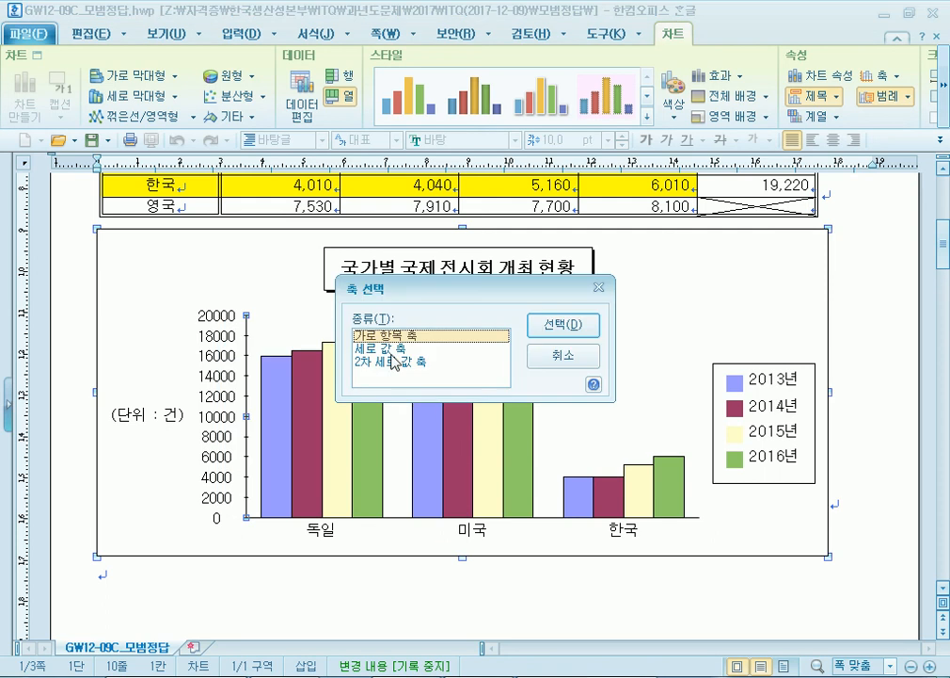
click(401, 350)
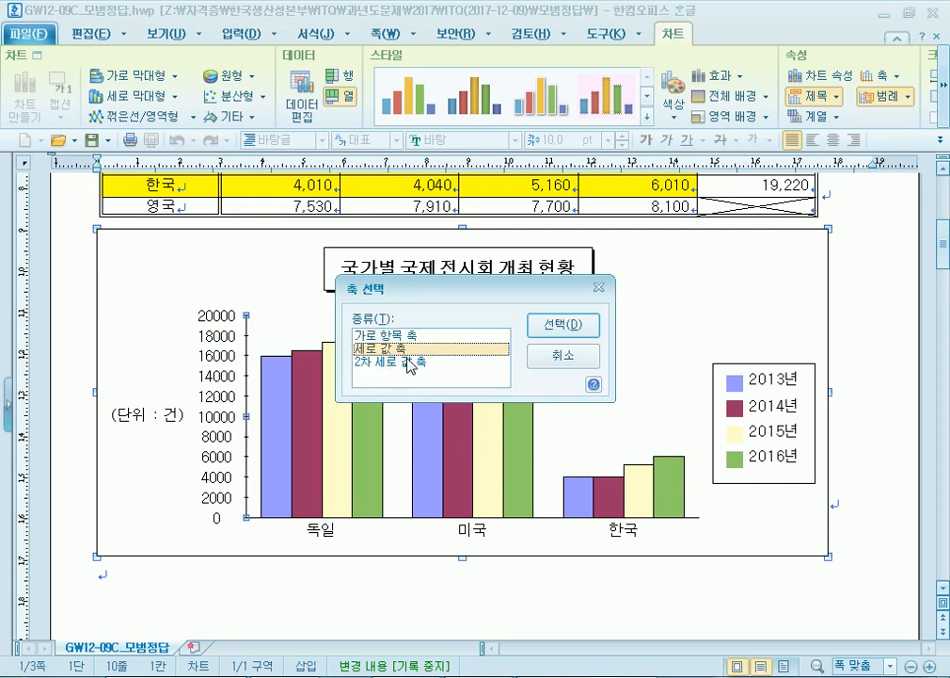
click(412, 338)
click(415, 350)
click(562, 335)
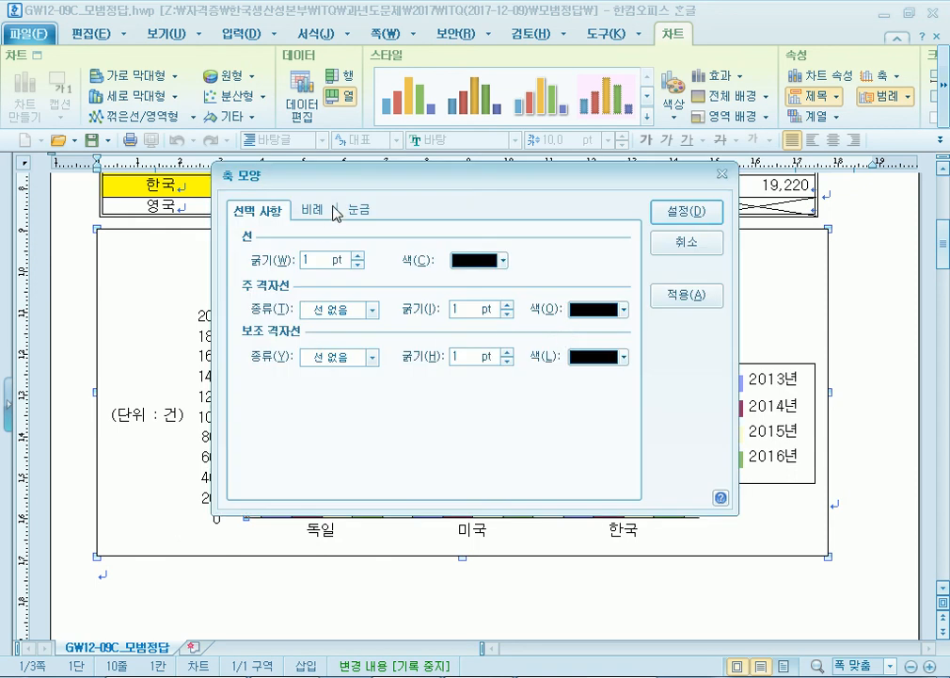
- On the 비례 tab, turn off 자동으로 꾸밈, set maximum 25000 and 4 major divisions
drag(345, 182, 413, 229)
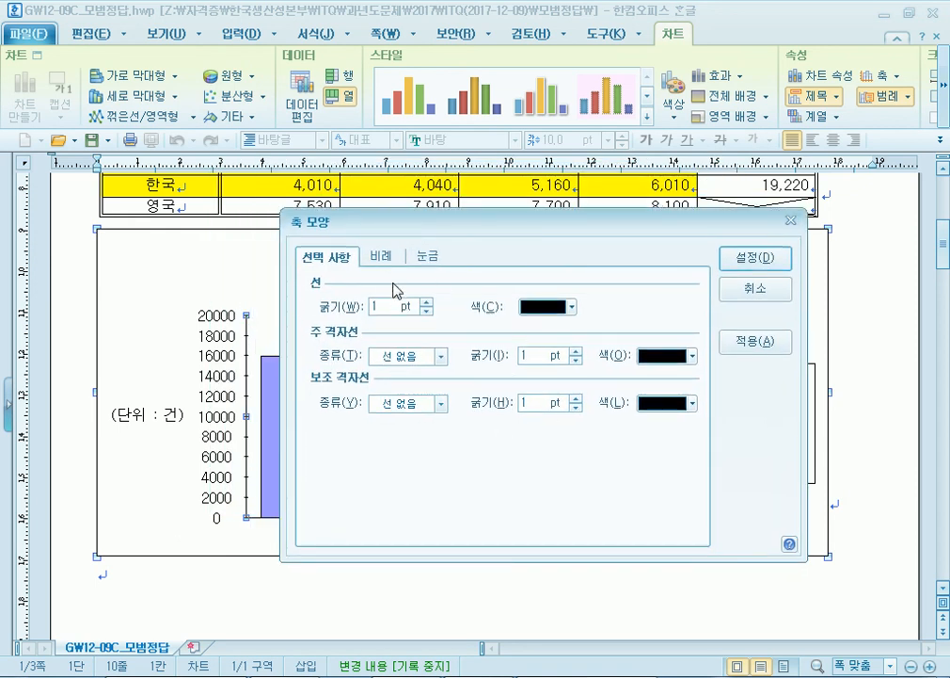
click(384, 259)
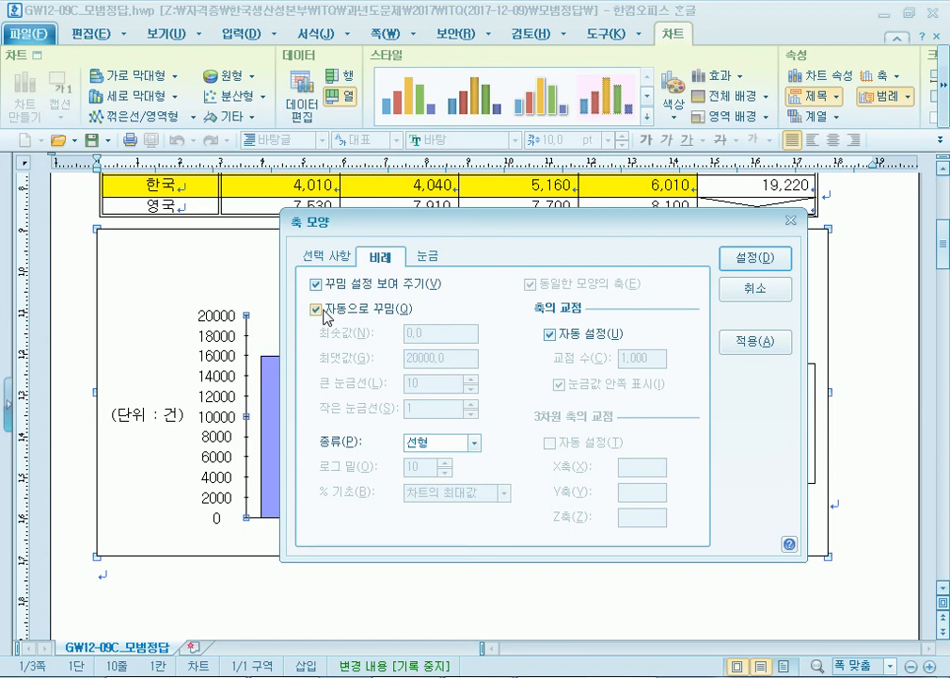
click(317, 309)
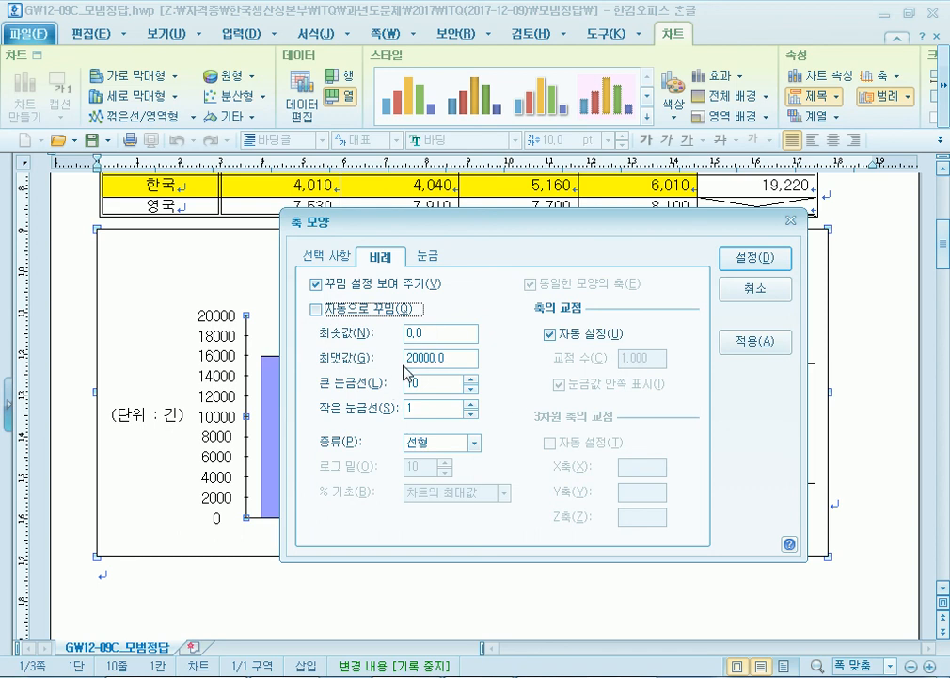
drag(410, 357, 448, 358)
text(25000)
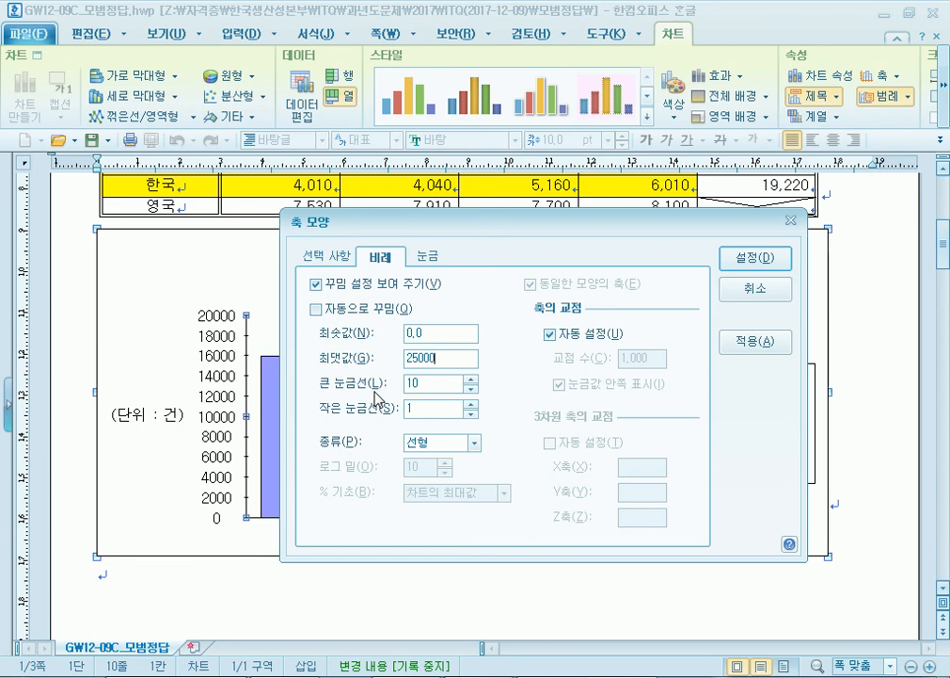
click(471, 389)
click(469, 387)
click(471, 380)
click(470, 380)
click(470, 380)
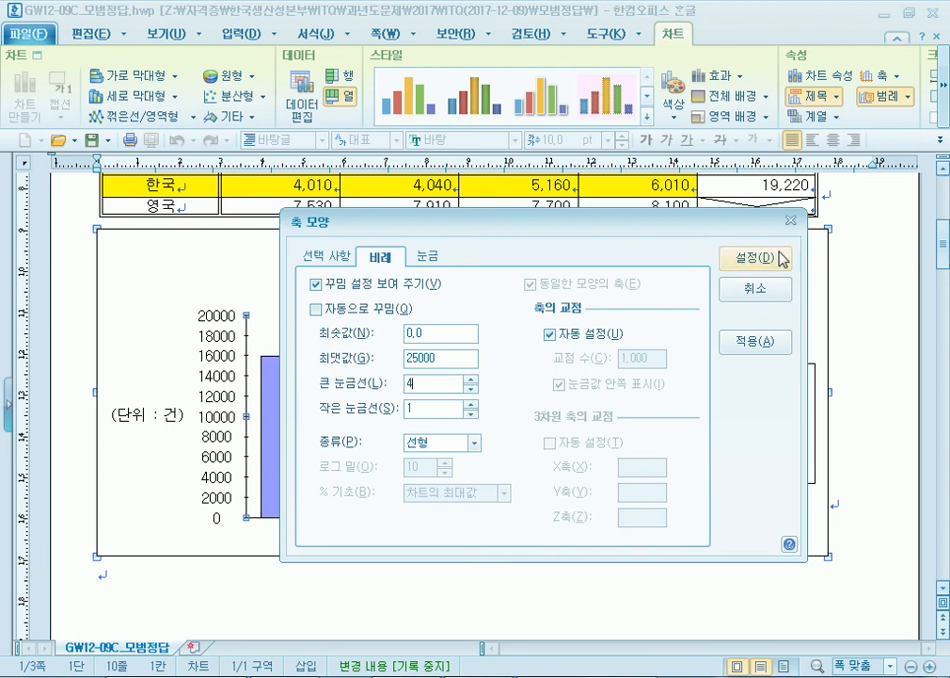
click(775, 260)
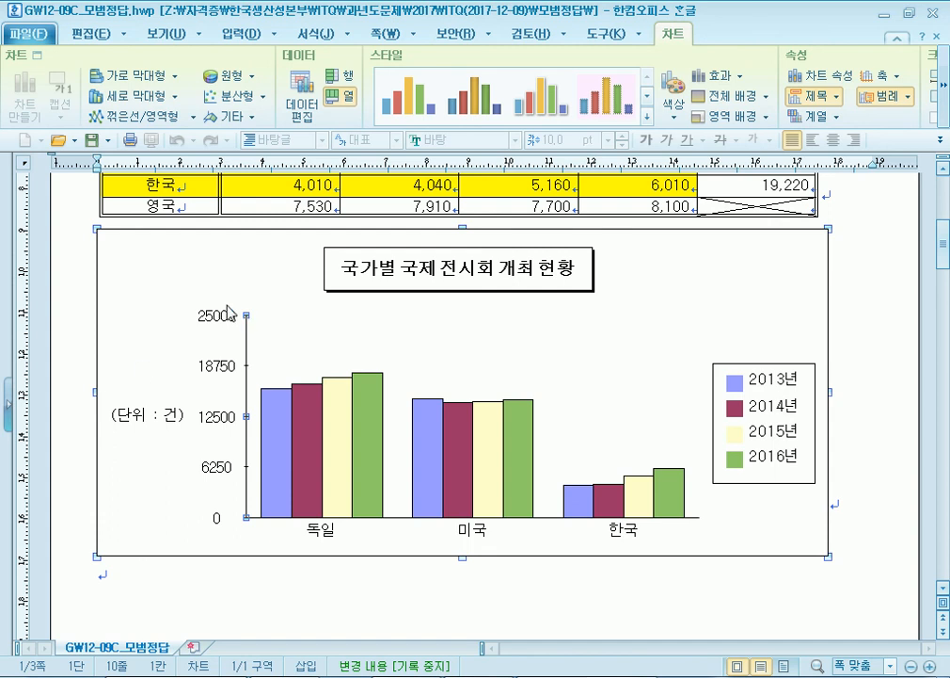
- Reopen the value-axis scale settings and try 5 major divisions in steps of 5000
right_click(220, 319)
mouse_move(243, 390)
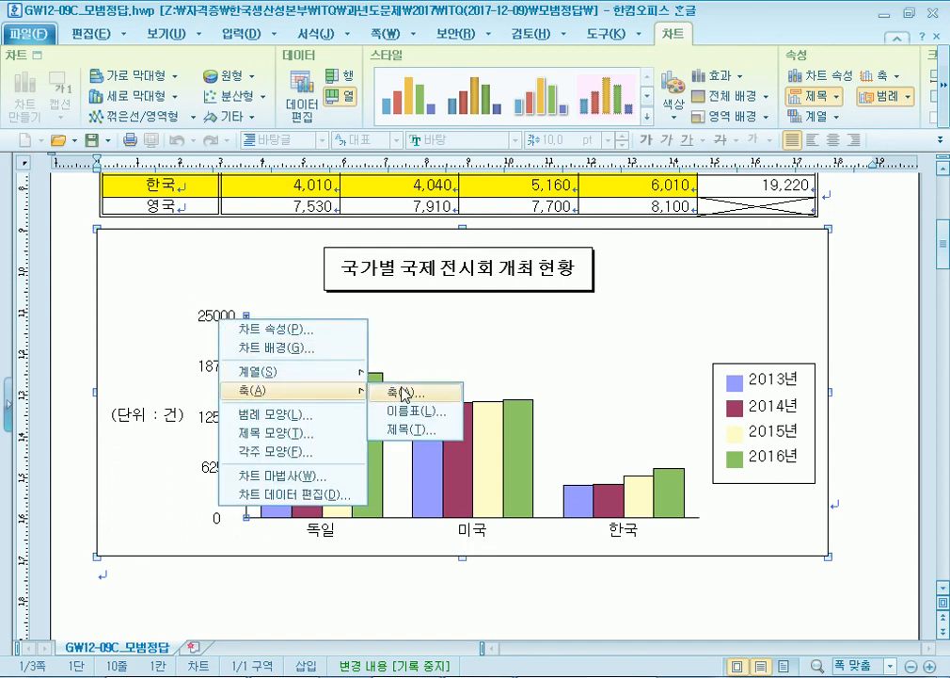
click(403, 394)
click(376, 348)
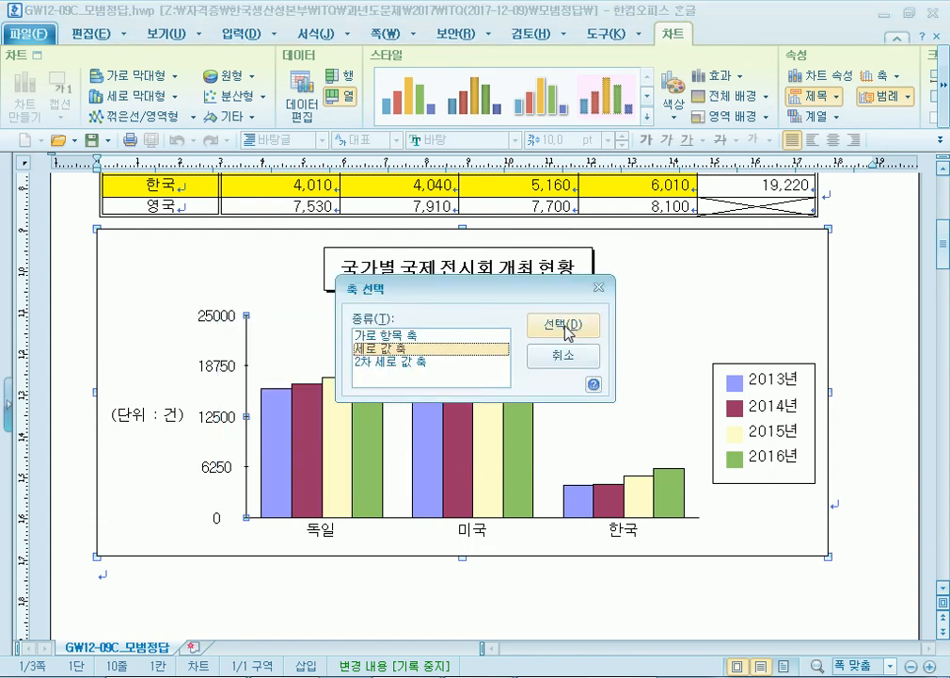
click(567, 327)
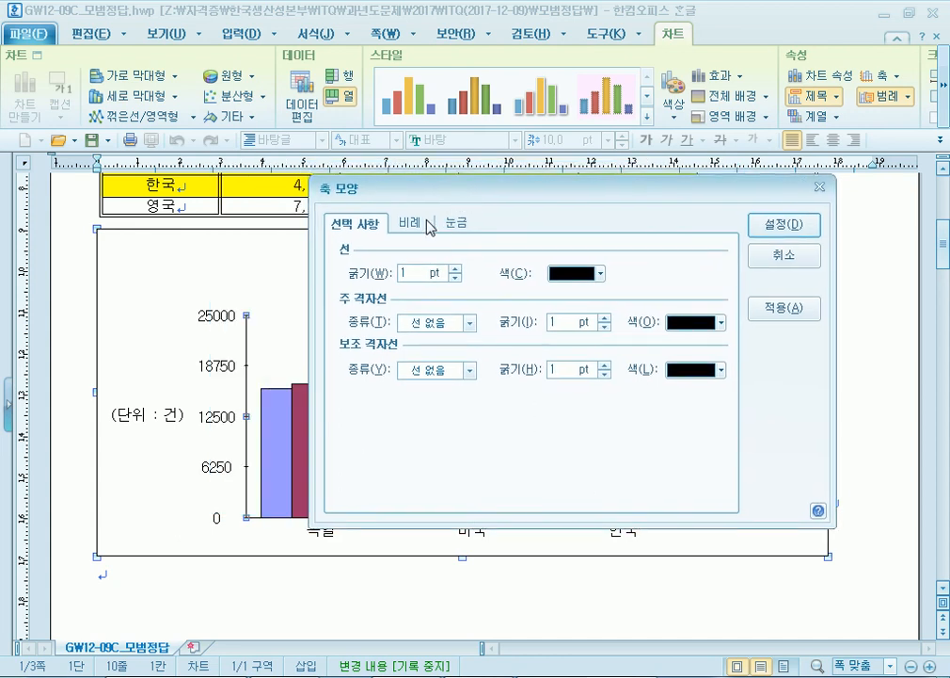
click(415, 224)
click(500, 344)
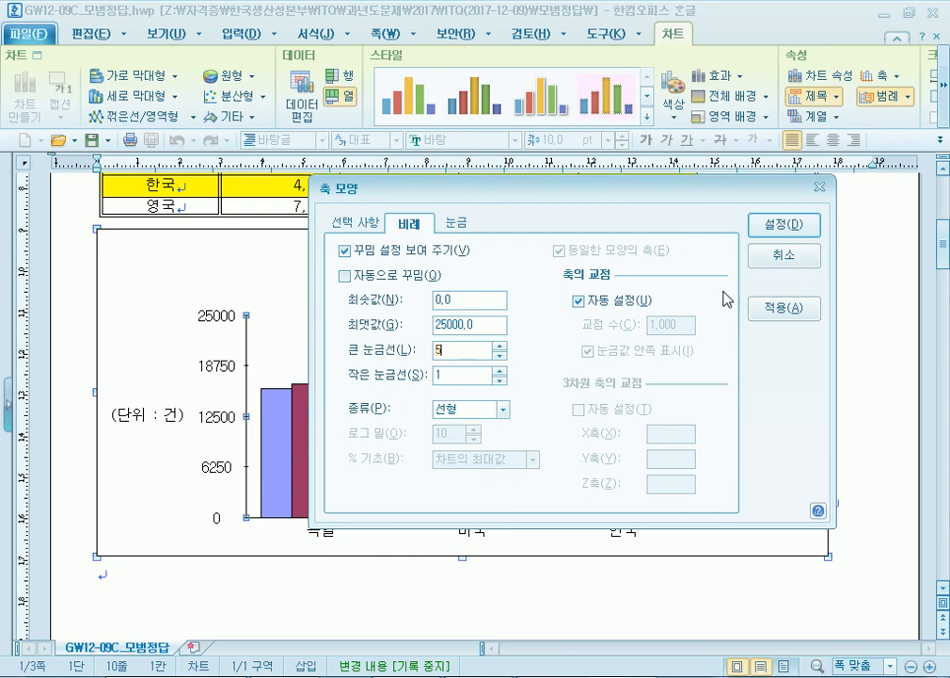
click(783, 225)
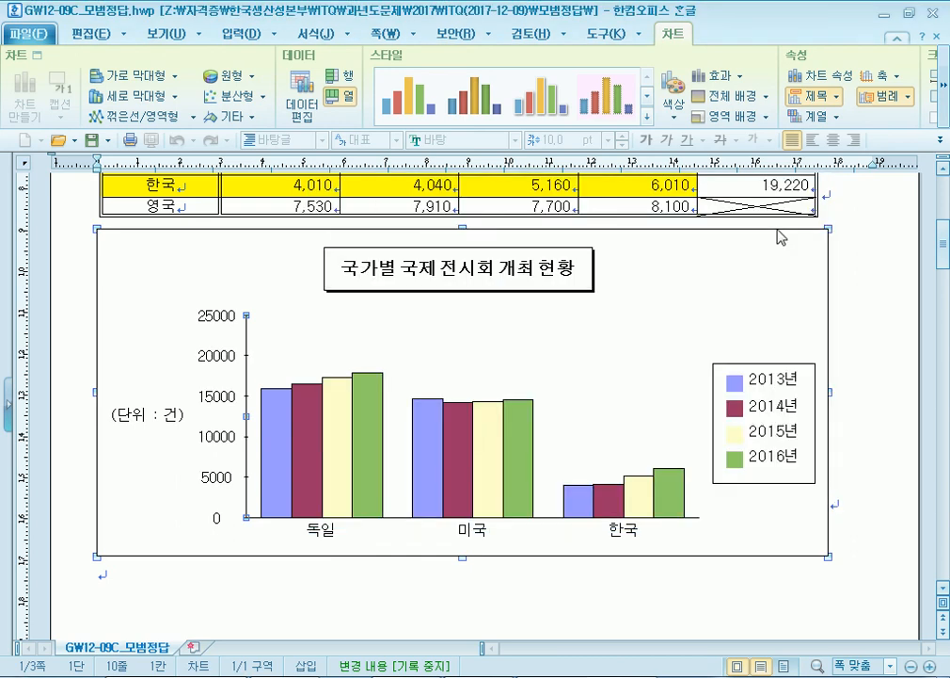
- Reopen the value-axis scale, set major divisions back to 4 and confirm
right_click(221, 358)
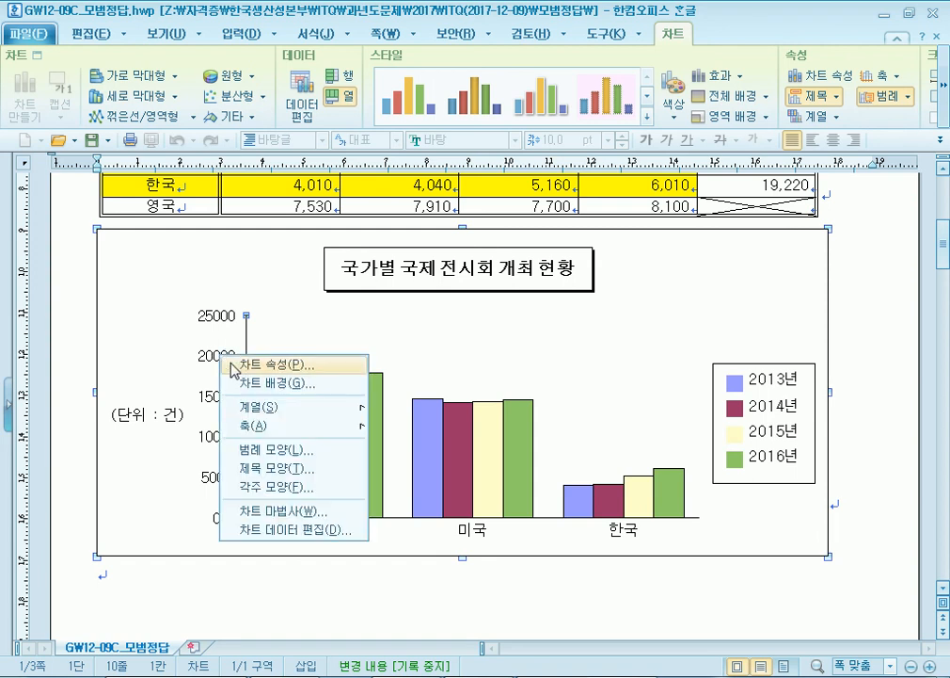
mouse_move(267, 435)
click(427, 429)
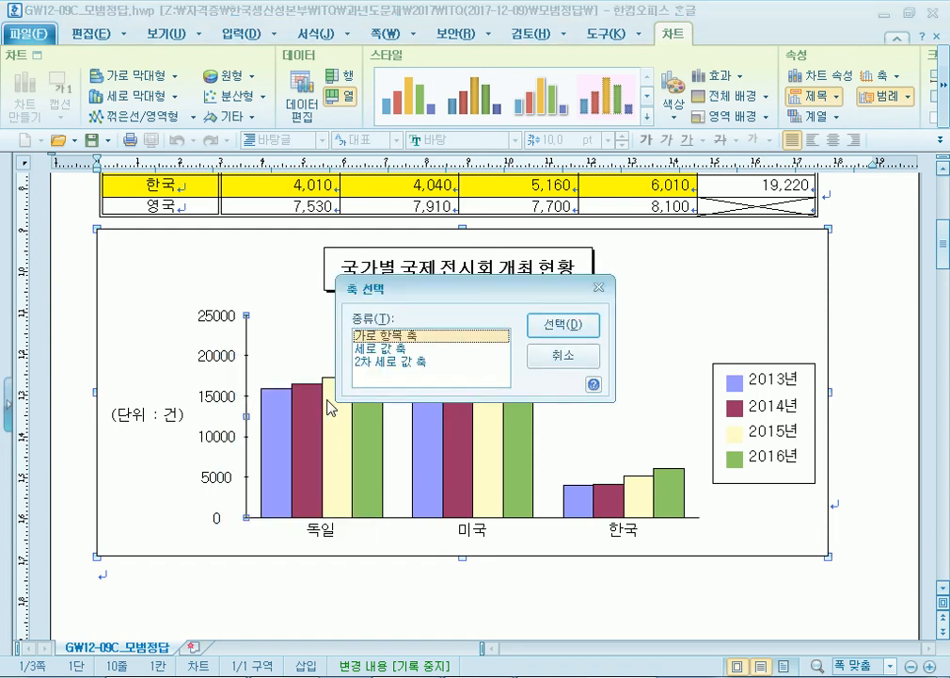
click(386, 348)
click(559, 324)
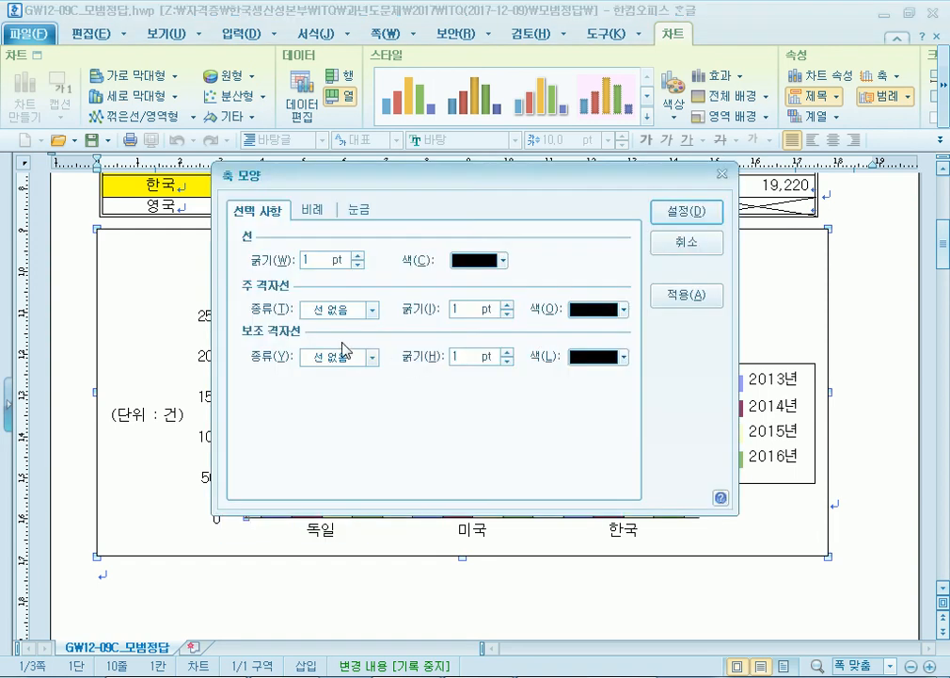
click(327, 217)
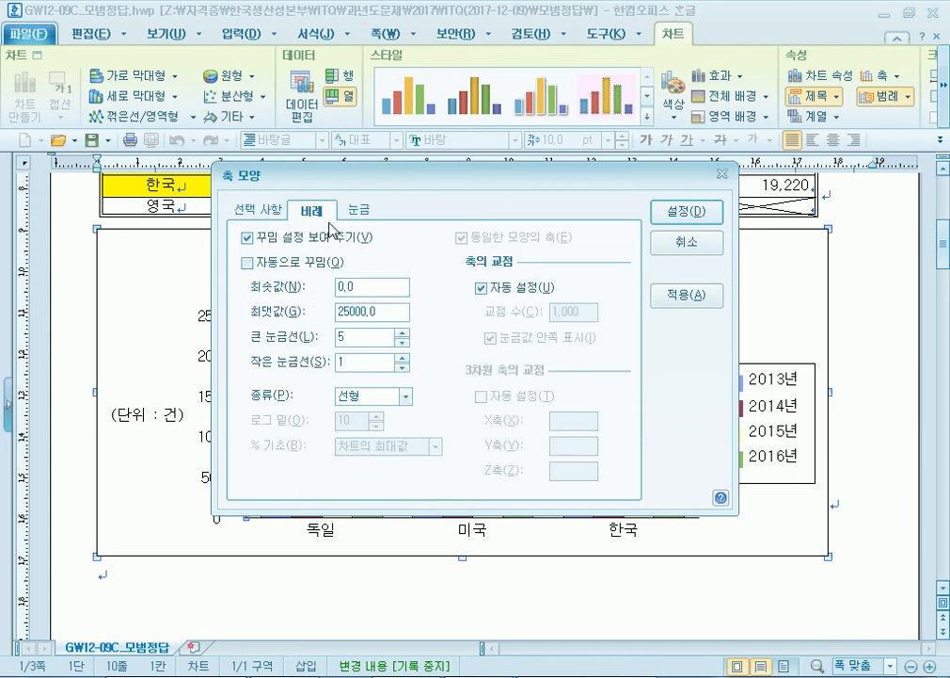
click(401, 340)
drag(427, 185, 515, 188)
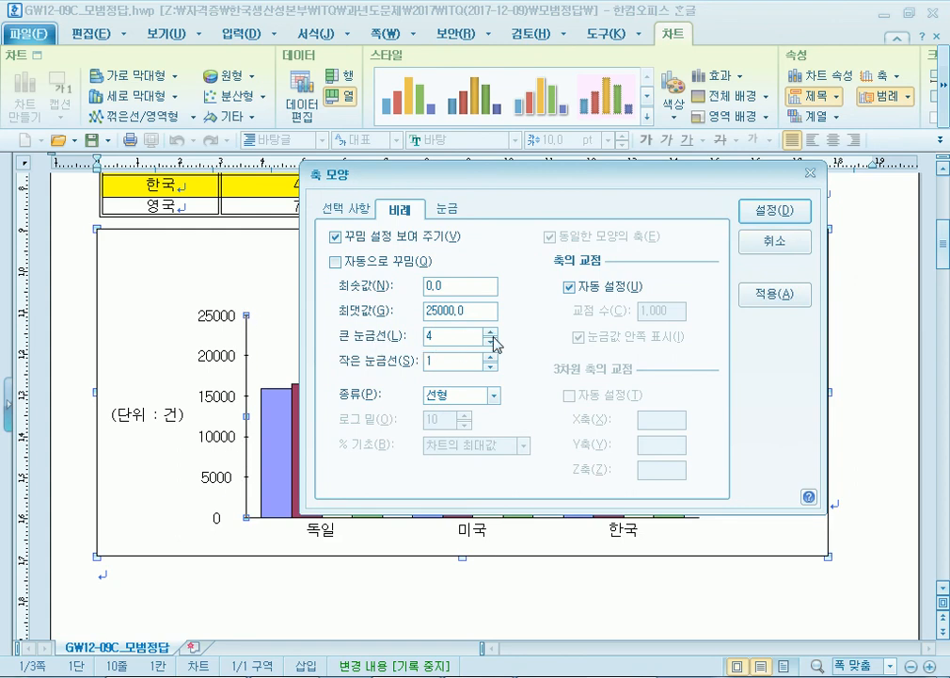
click(773, 223)
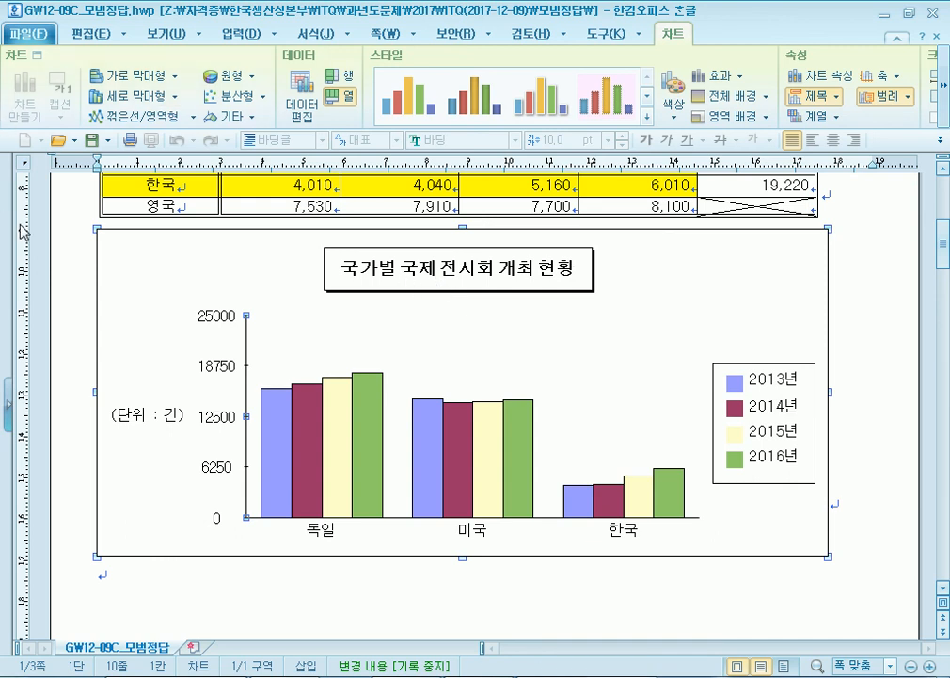
click(237, 363)
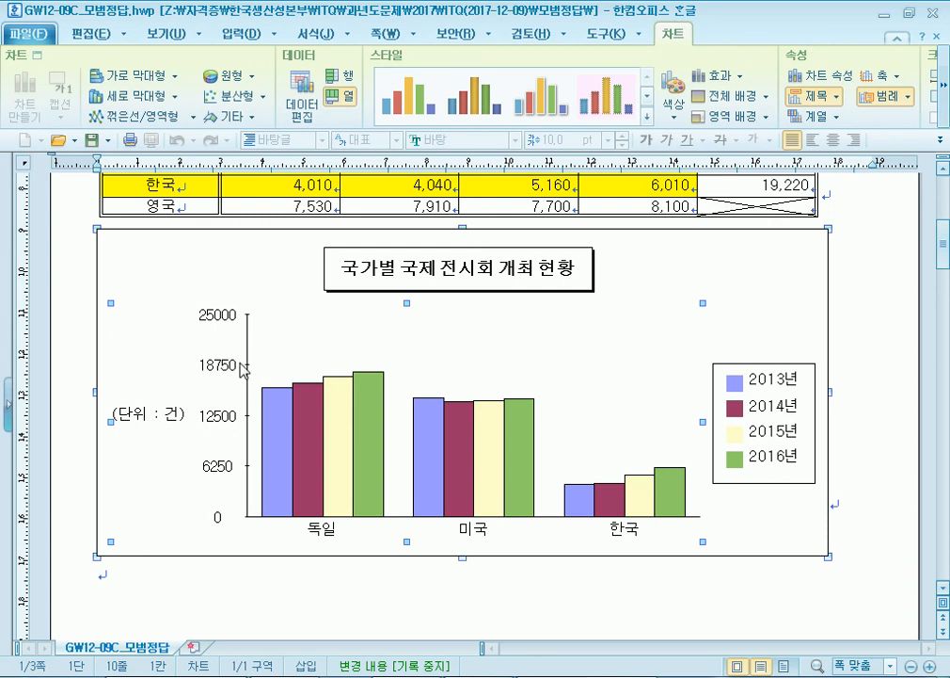
right_click(233, 367)
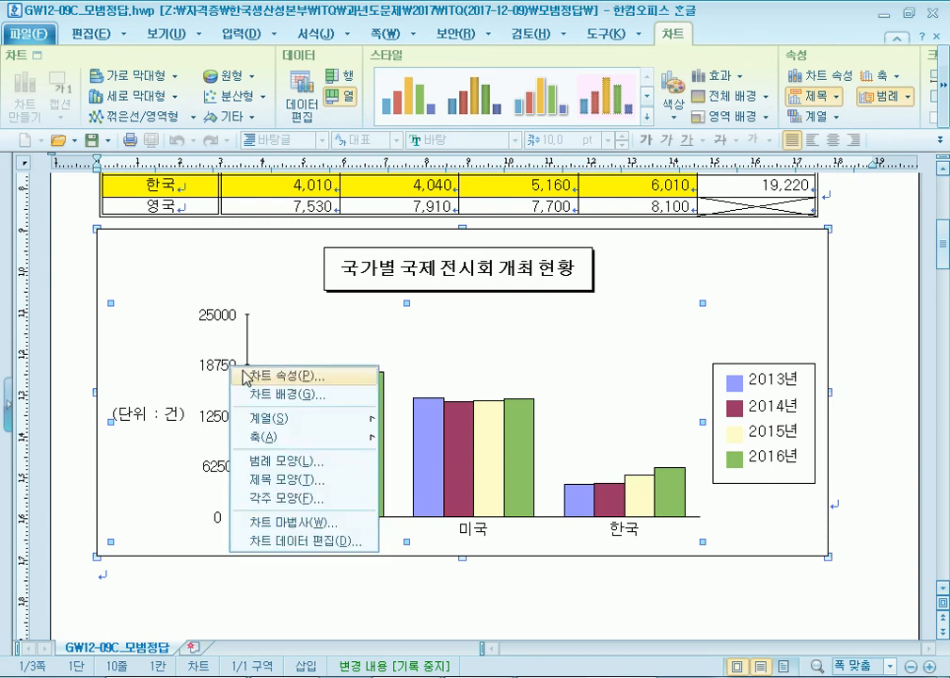
click(257, 376)
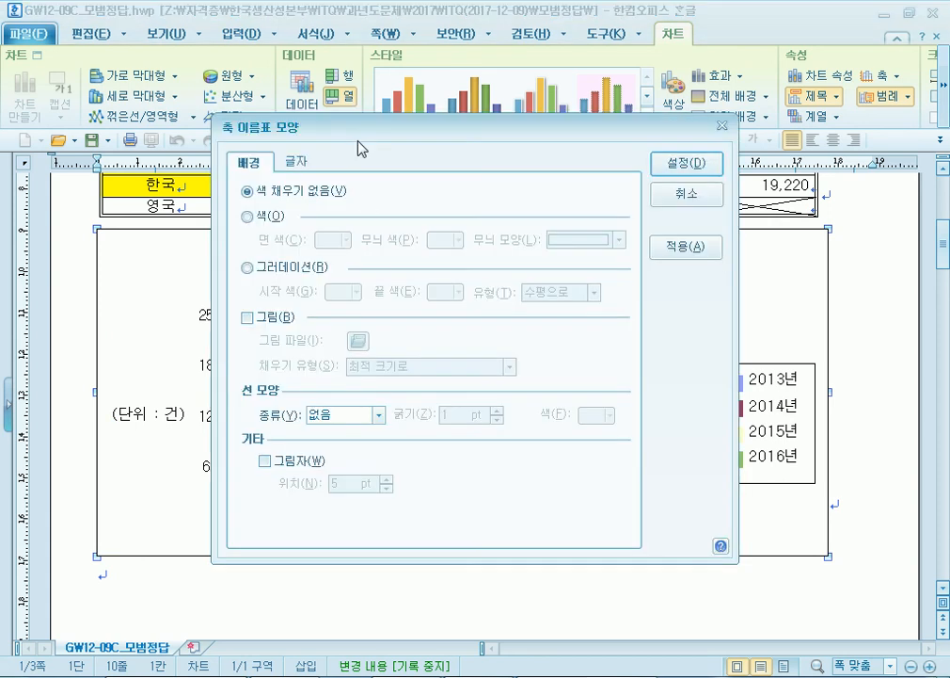
drag(358, 150, 500, 133)
click(787, 188)
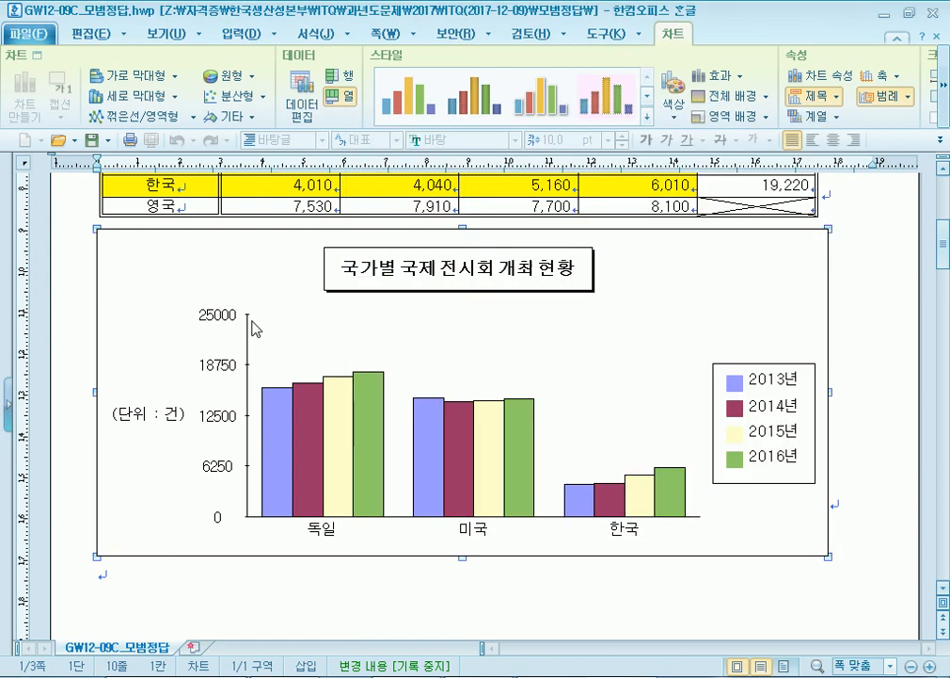
- Open the vertical value axis formatting and go to its 눈금 tick mark settings
right_click(226, 370)
mouse_move(329, 435)
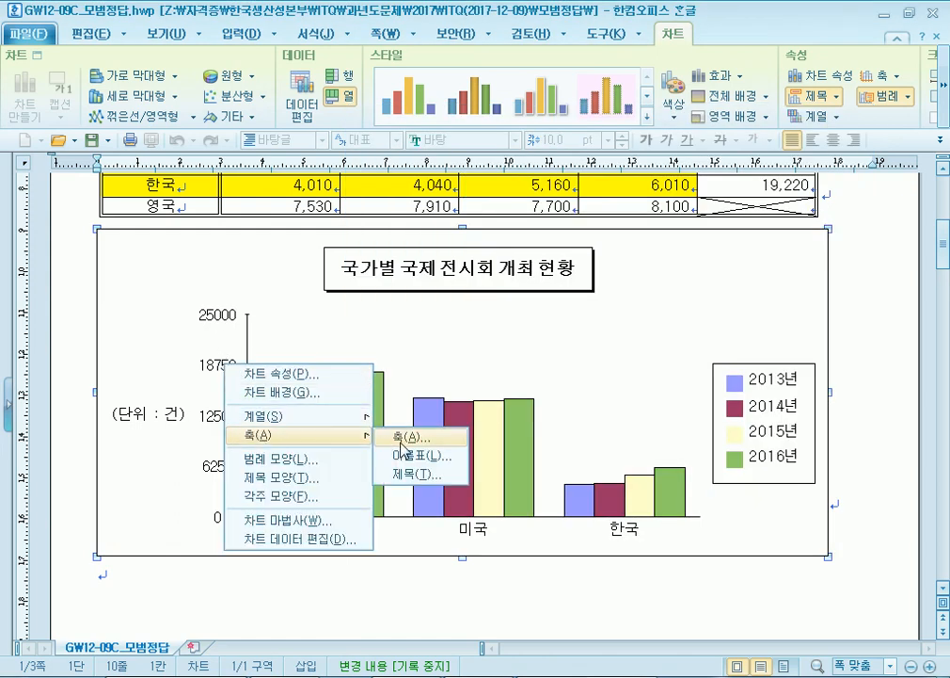
click(405, 437)
click(376, 350)
click(558, 323)
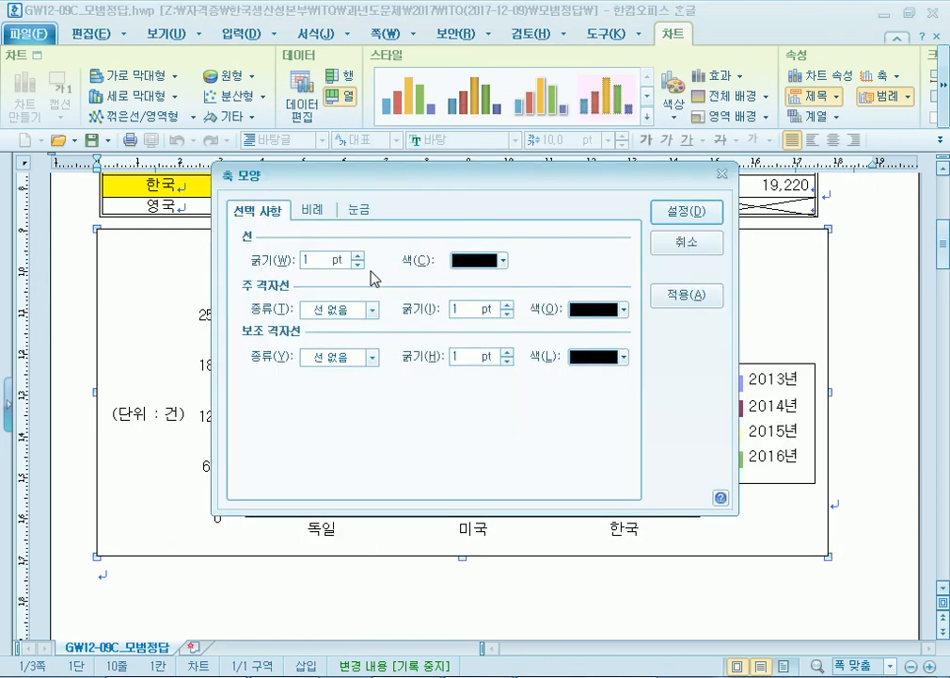
drag(324, 183, 405, 207)
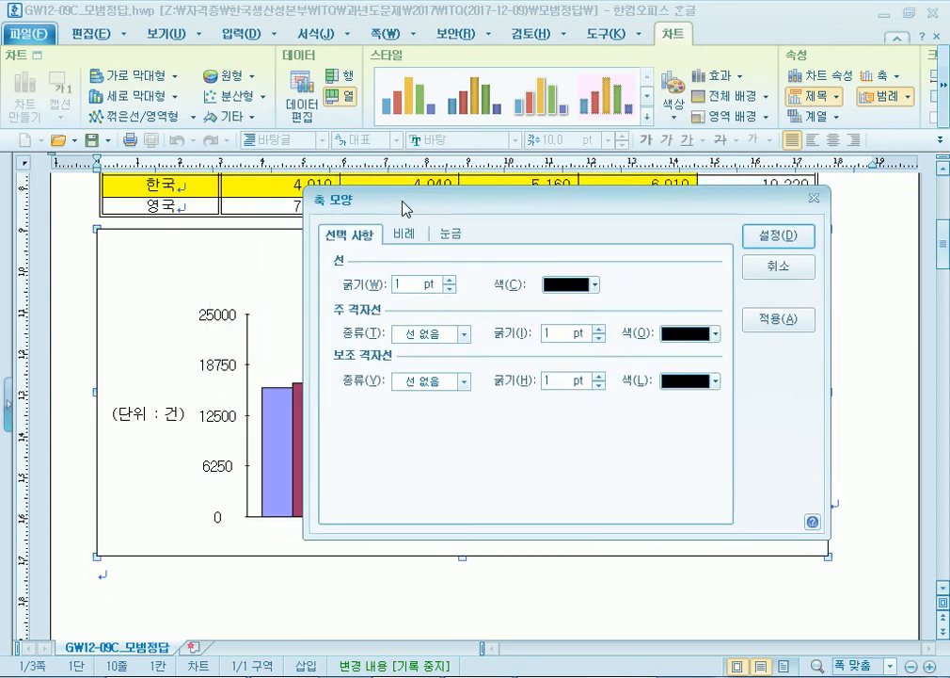
click(449, 233)
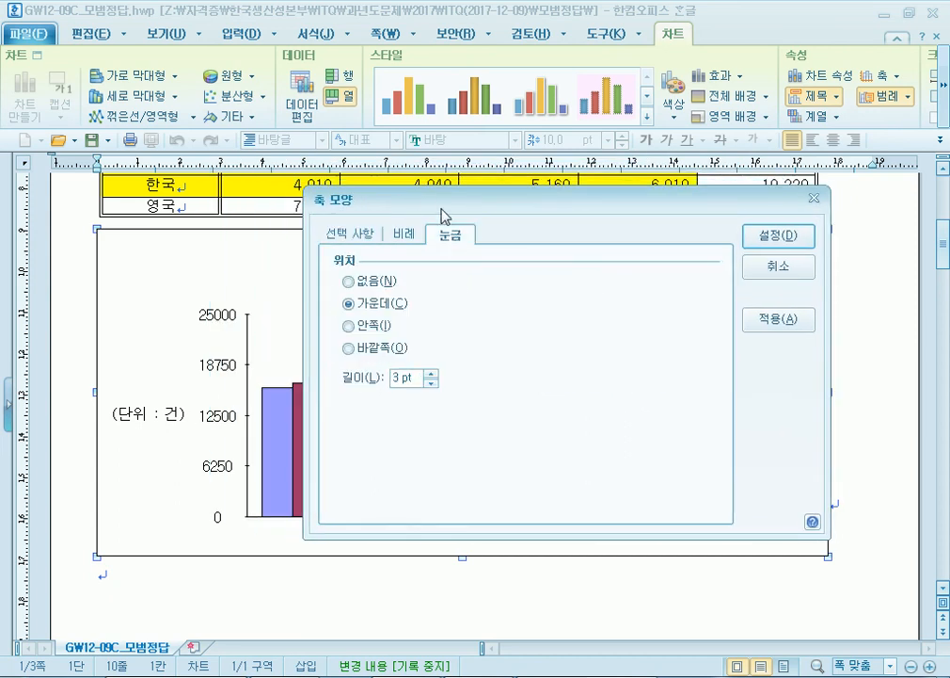
drag(428, 209, 381, 209)
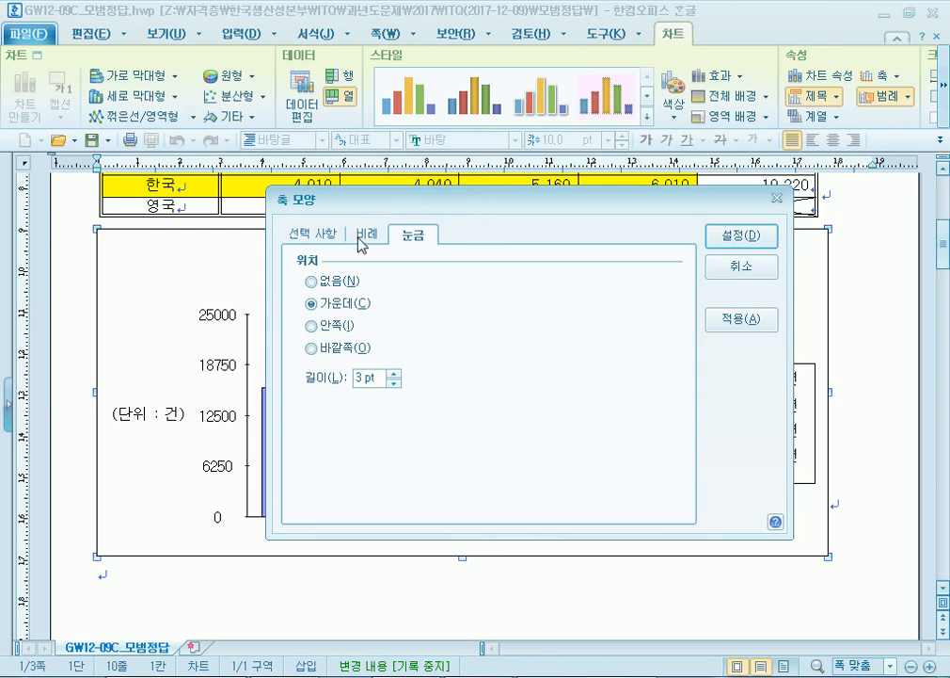
- Preview the value axis with 없음, 안쪽, 바깥쪽 and 가운데 tick marks in turn
click(314, 280)
click(732, 325)
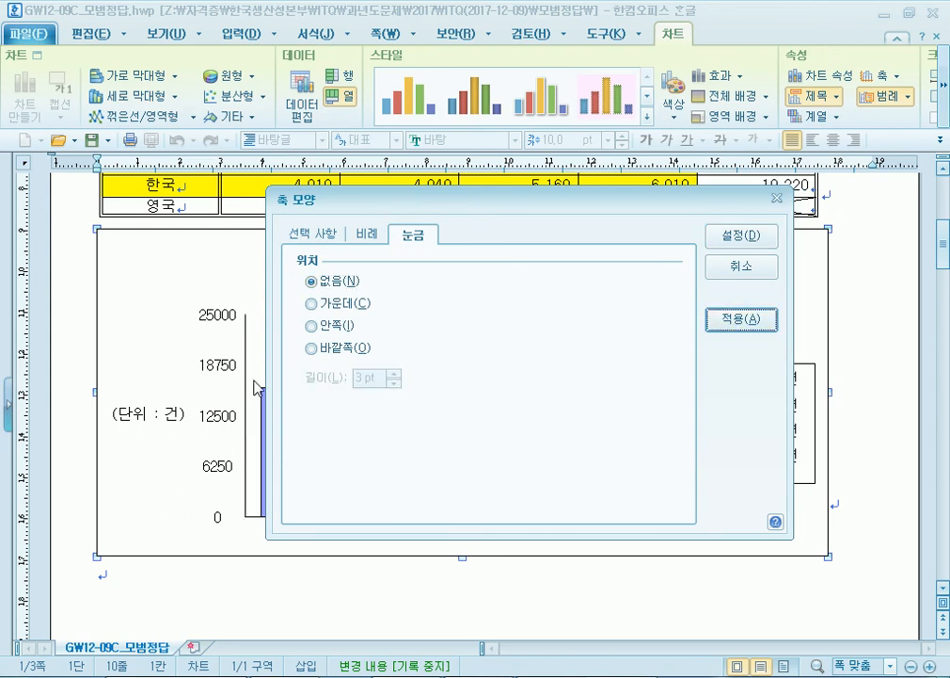
click(321, 329)
click(744, 323)
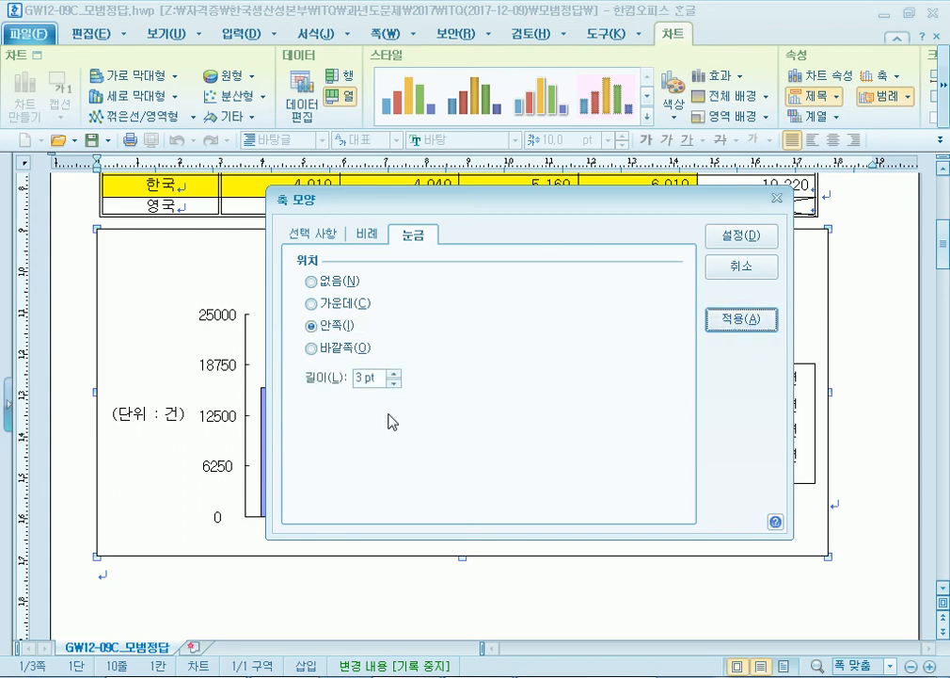
click(319, 348)
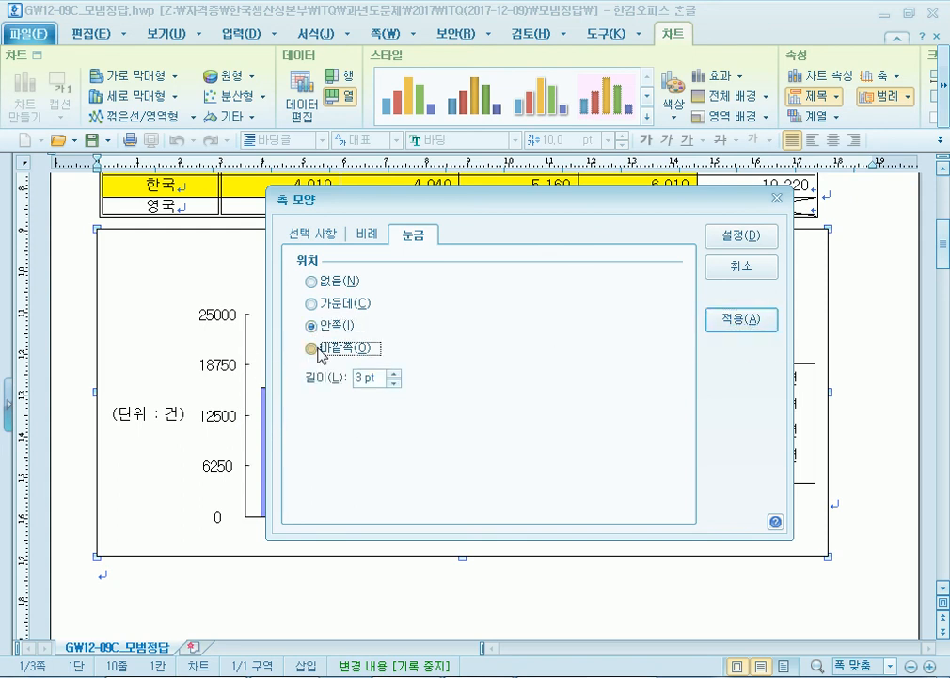
click(745, 319)
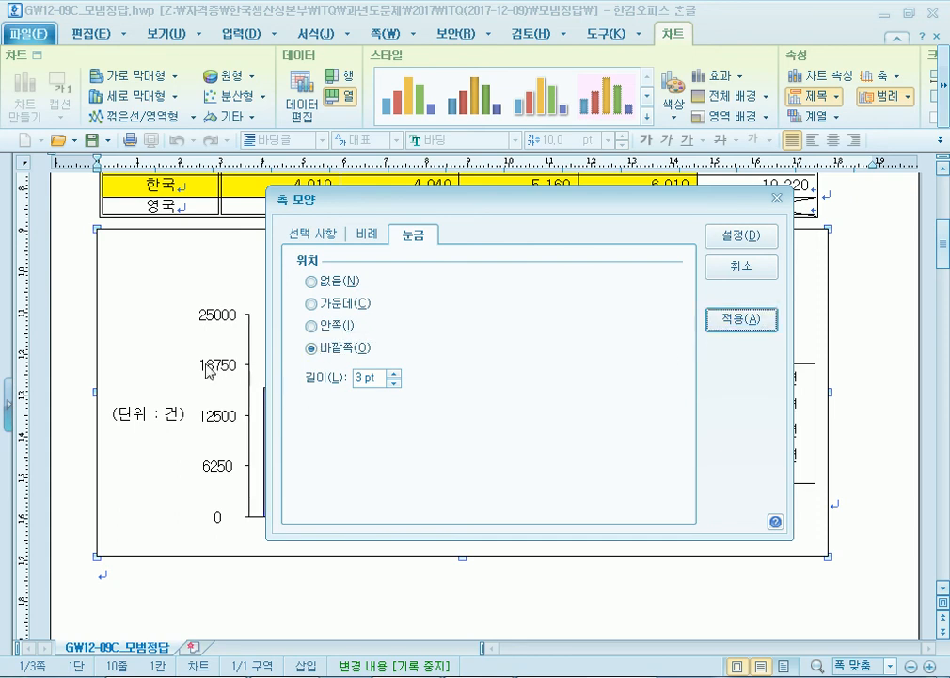
click(336, 312)
click(739, 322)
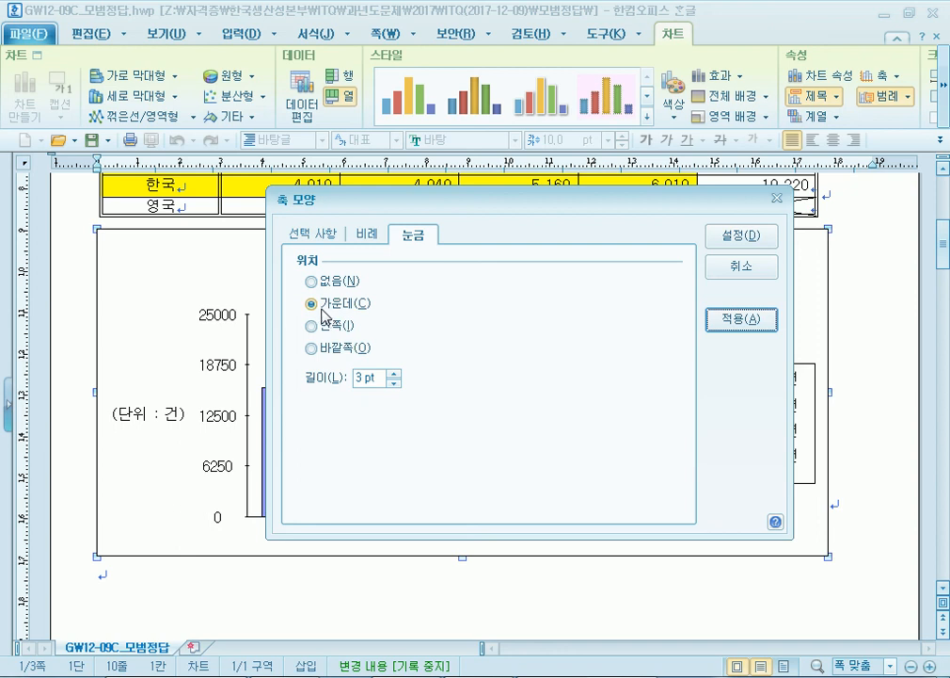
- Recheck 바깥쪽, then settle on 가운데 tick marks for the value axis
click(333, 349)
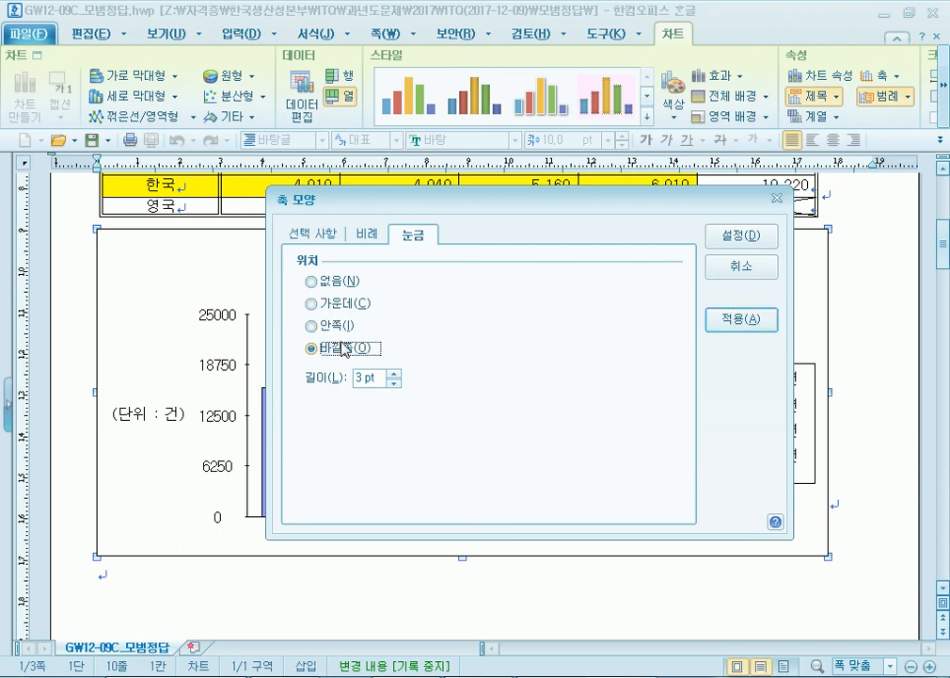
click(733, 325)
click(339, 305)
click(758, 322)
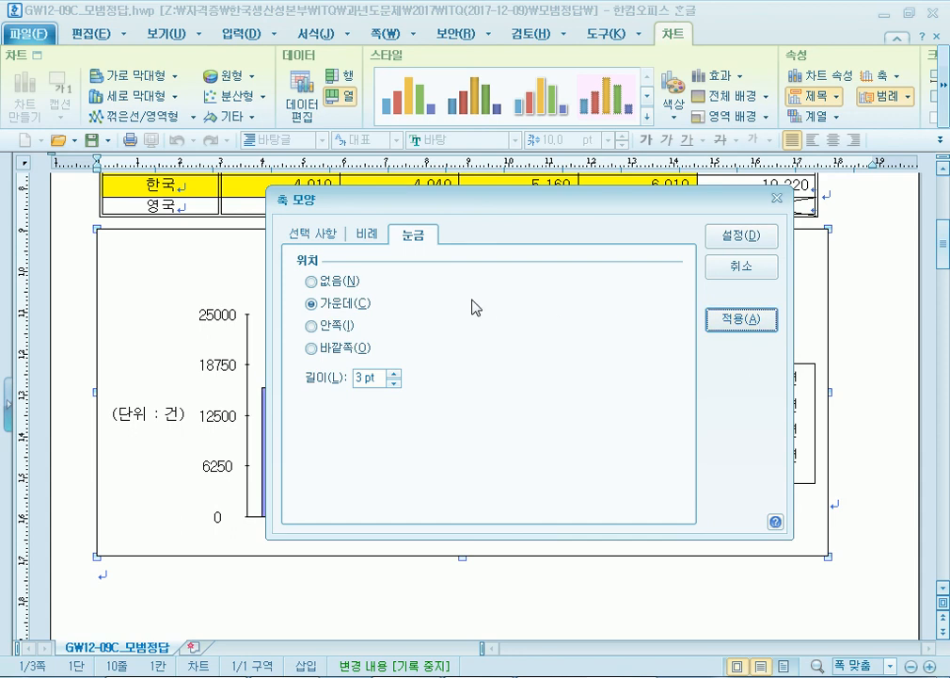
click(363, 235)
- Keep automatic scaling off and preview 2 minor divisions on the value axis
click(302, 287)
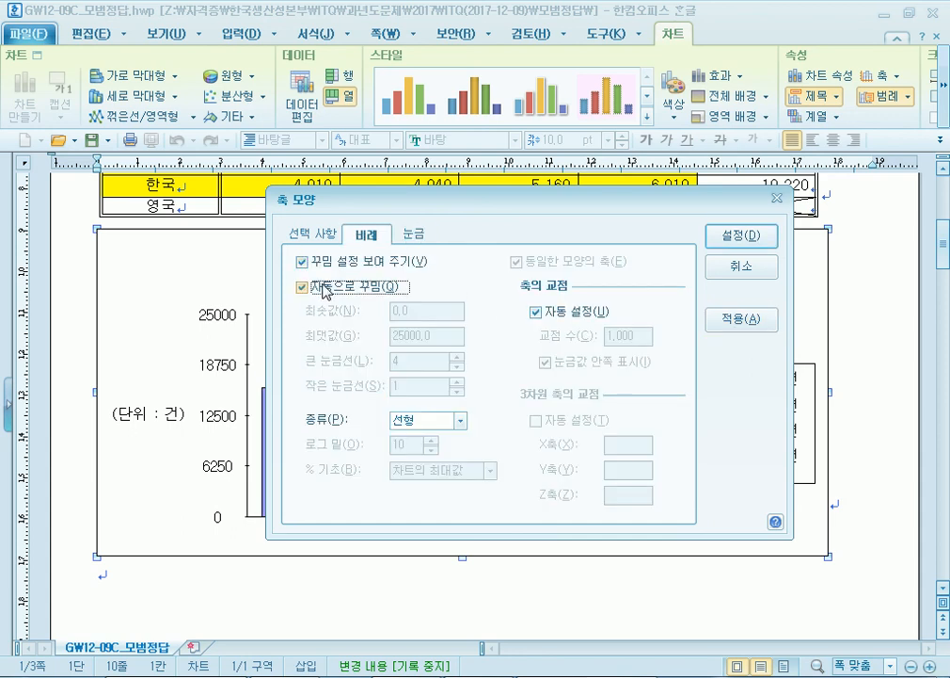
click(320, 290)
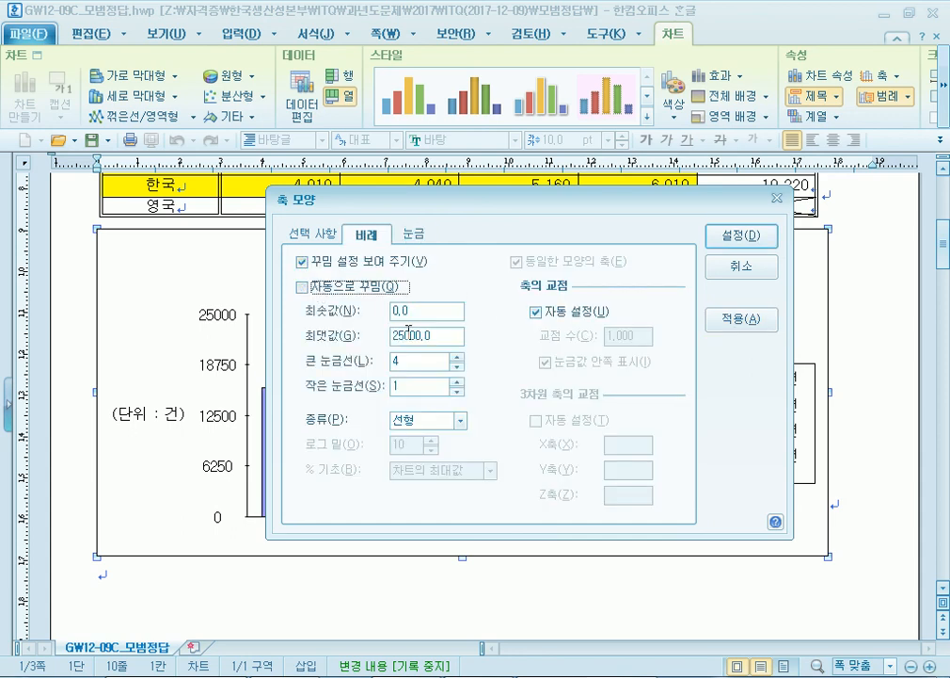
click(402, 312)
click(393, 334)
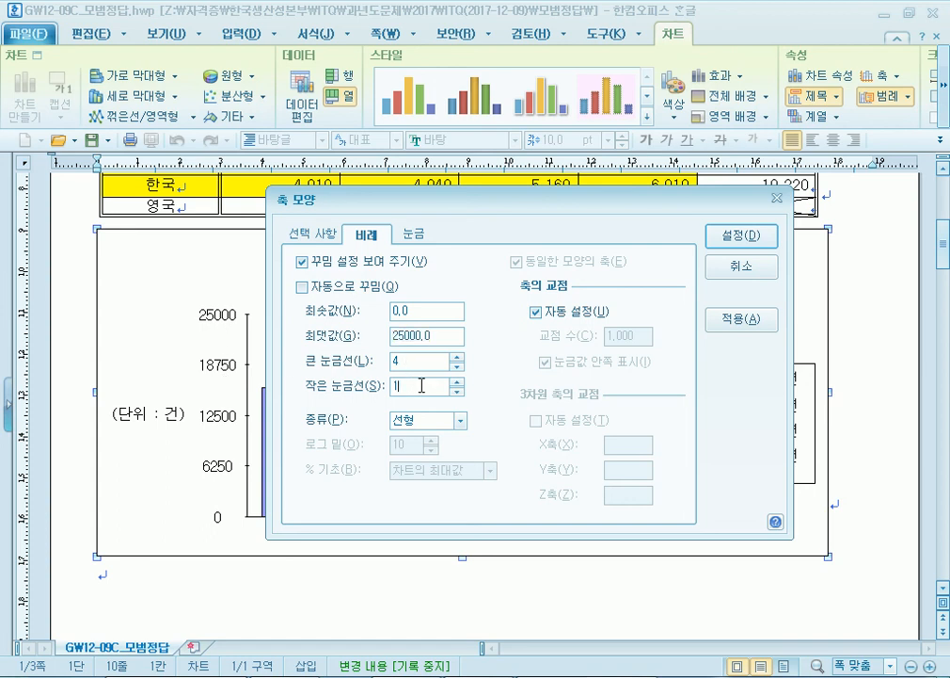
text(2)
click(741, 319)
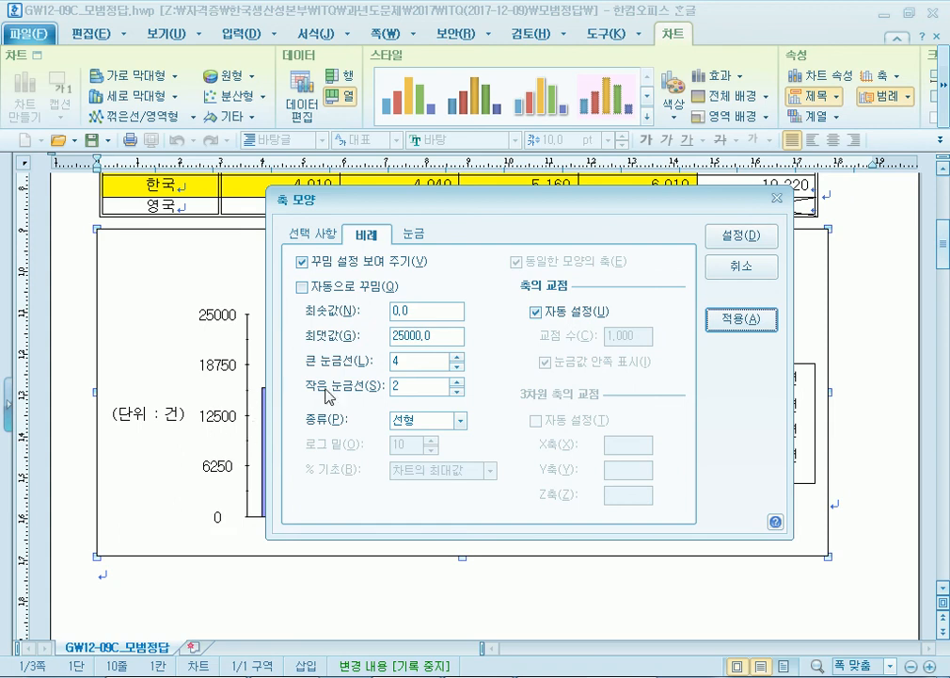
- Set the minor divisions back to 1, confirm the axis settings and deselect the chart
click(457, 381)
click(741, 319)
click(457, 392)
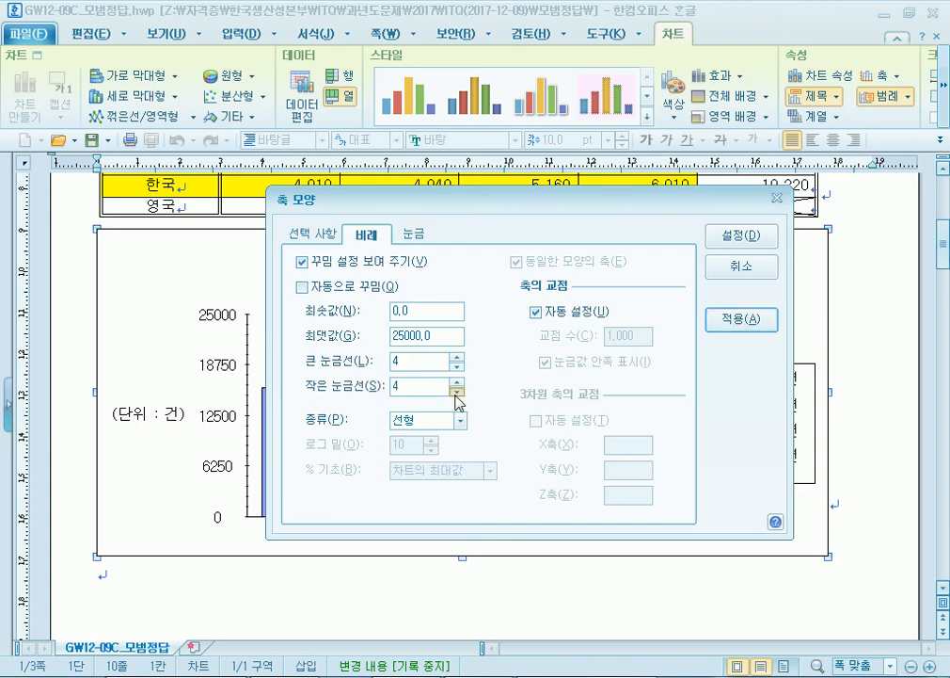
click(755, 321)
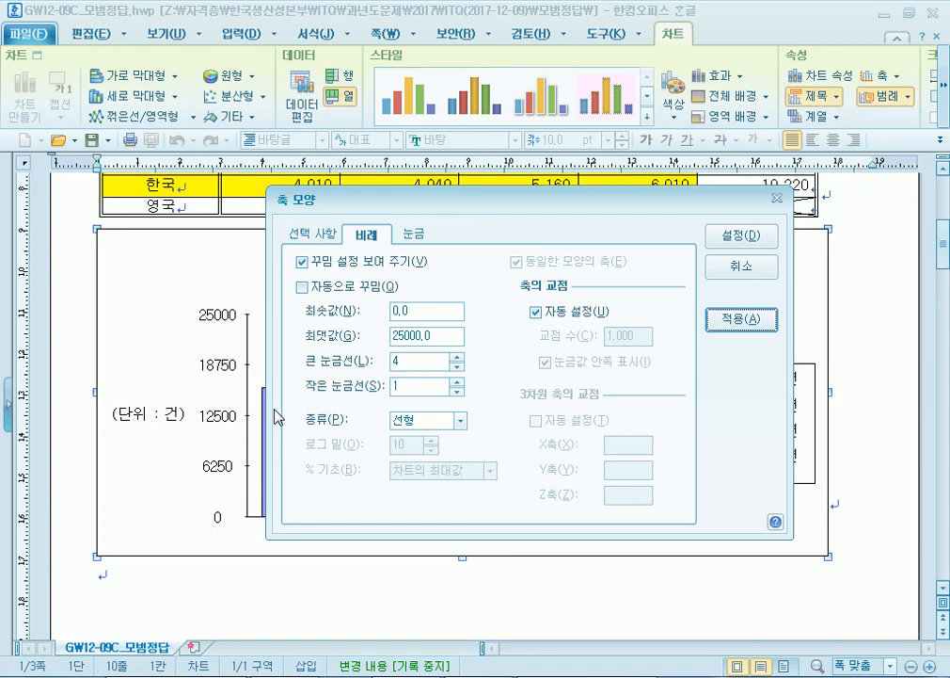
click(313, 234)
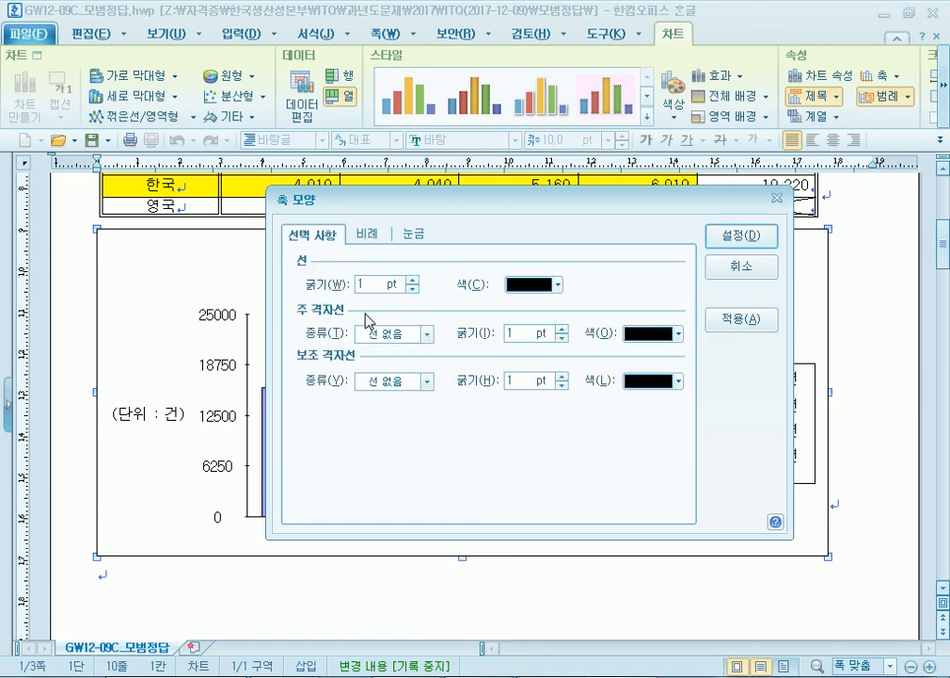
click(743, 236)
click(381, 570)
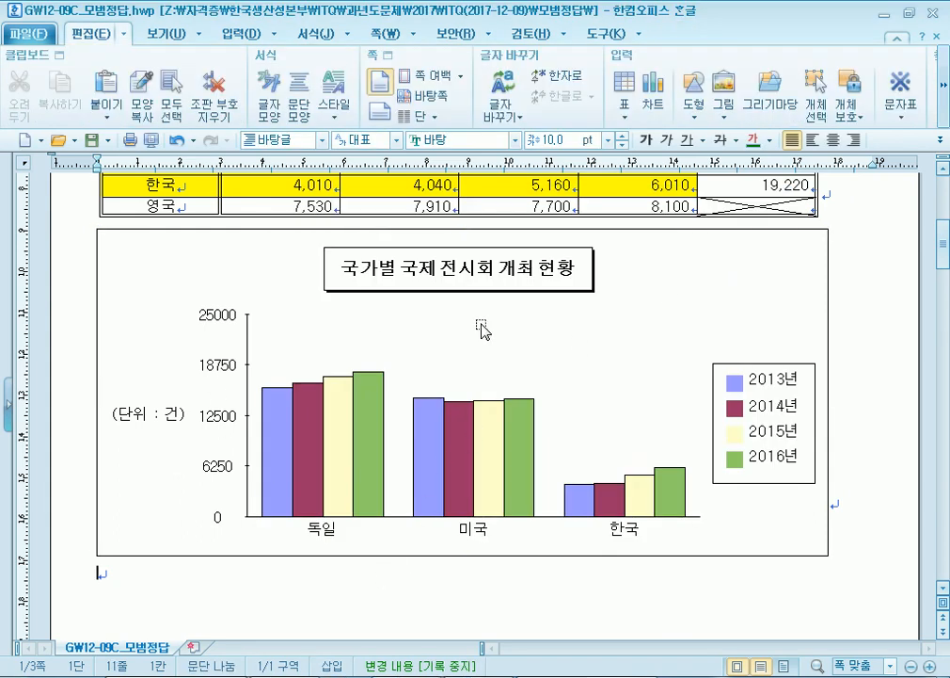